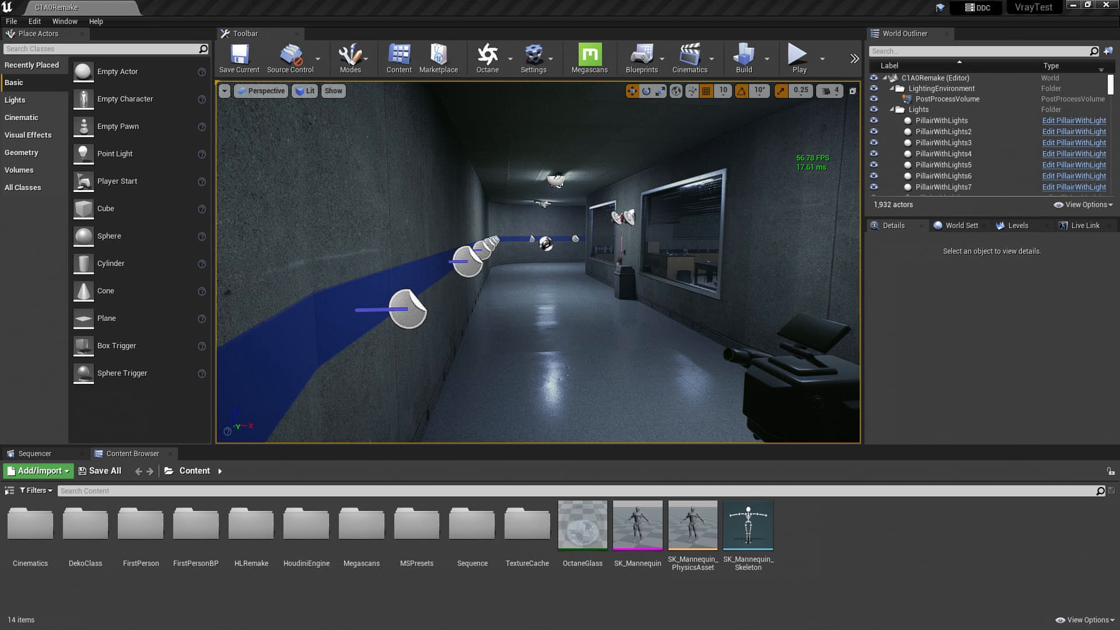
{"action": "mouse_move", "coordinate": [589, 348]}
{"action": "right_mouse_down"}
{"action": "mouse_move", "coordinate": [665, 349]}
{"action": "mouse_move", "coordinate": [590, 348]}
{"action": "right_mouse_up"}
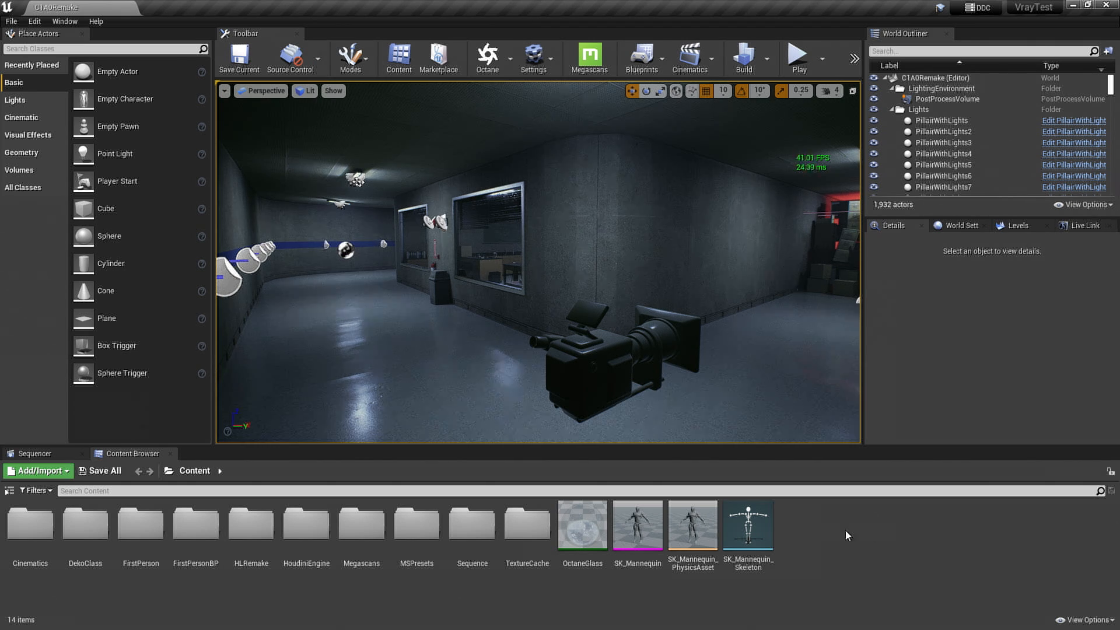
{"action": "mouse_move", "coordinate": [671, 280]}
{"action": "right_mouse_down"}
{"action": "mouse_move", "coordinate": [741, 286]}
{"action": "mouse_move", "coordinate": [692, 284]}
{"action": "right_mouse_up"}
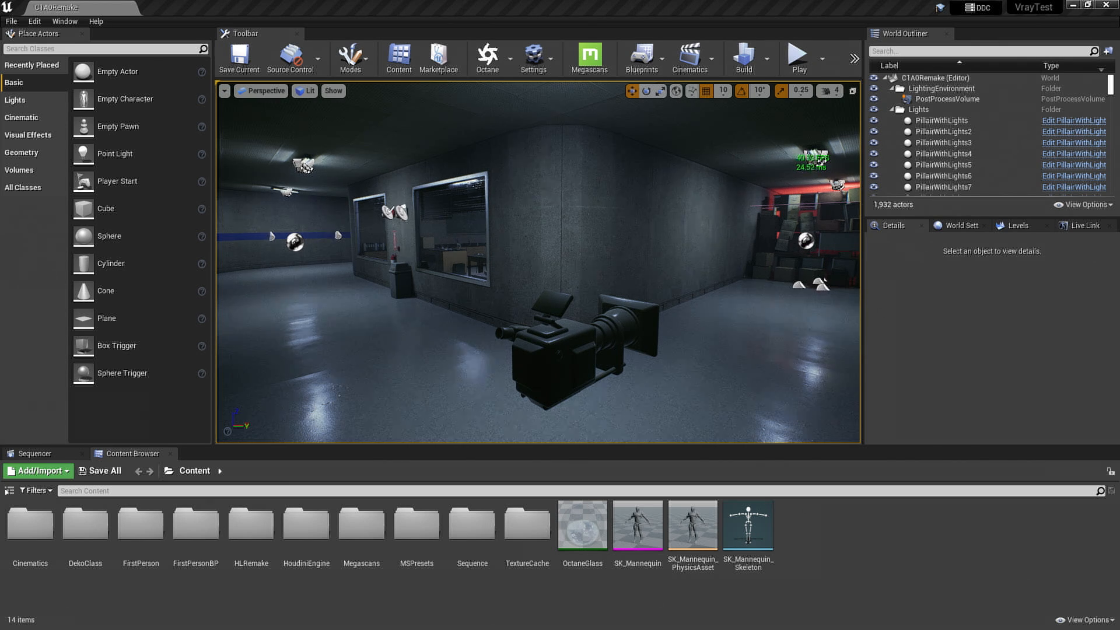
{"action": "mouse_move", "coordinate": [324, 295]}
{"action": "right_mouse_down"}
{"action": "mouse_move", "coordinate": [373, 295]}
{"action": "mouse_move", "coordinate": [304, 299]}
{"action": "right_mouse_up"}
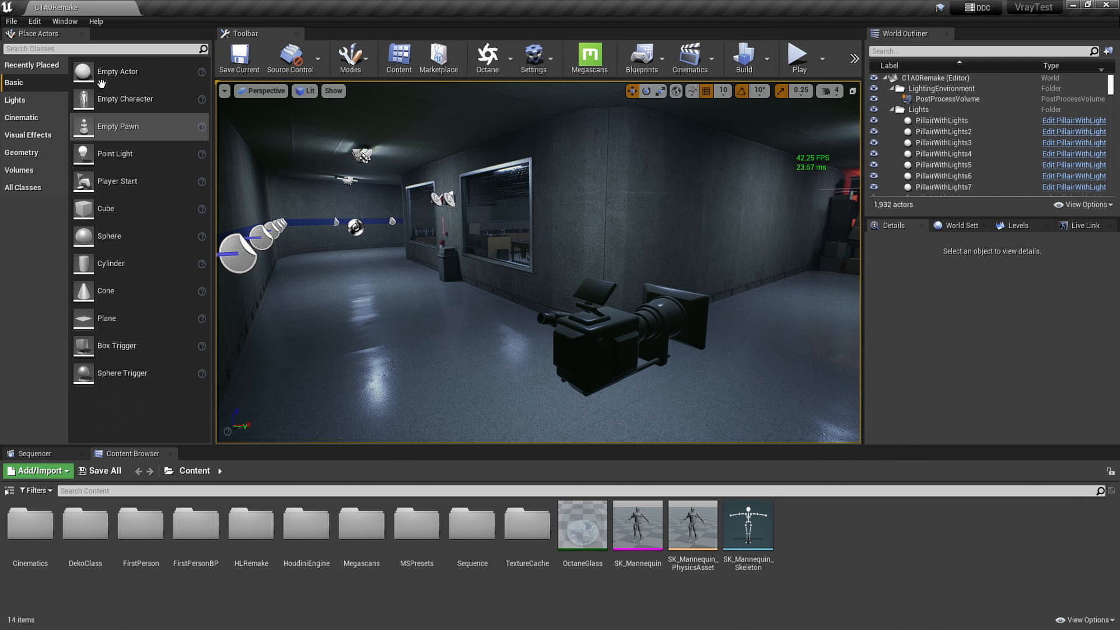
Check in the plugin browser, among the installed Rendering plugins, whether FSR 1.0 is enabled, and close the browser.
{"action": "left_click", "coordinate": [523, 73]}
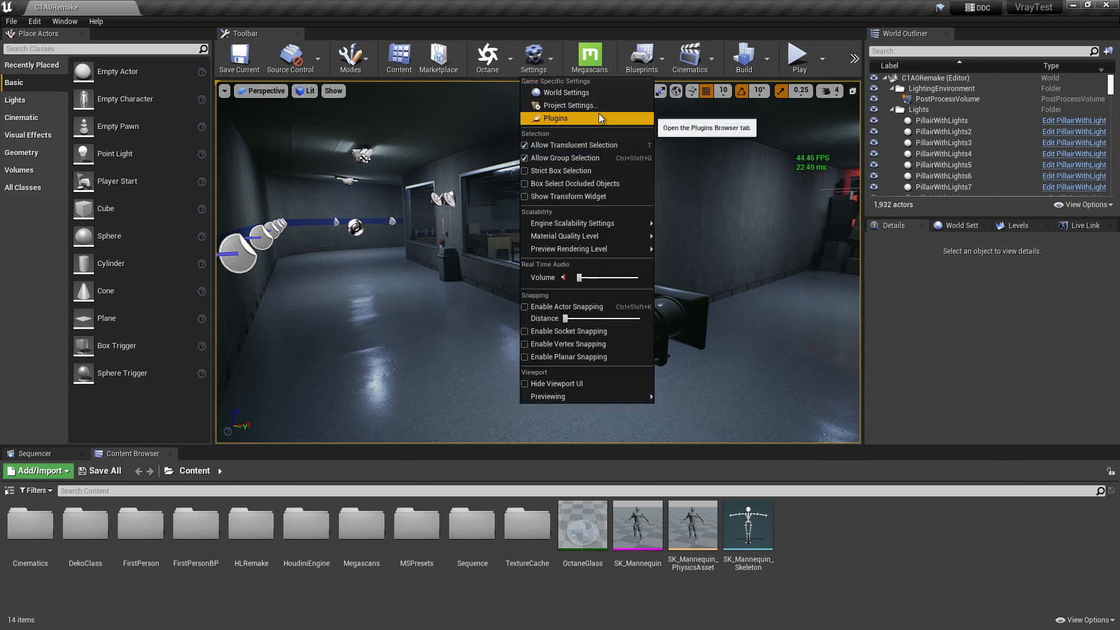
{"action": "key", "text": "Escape"}
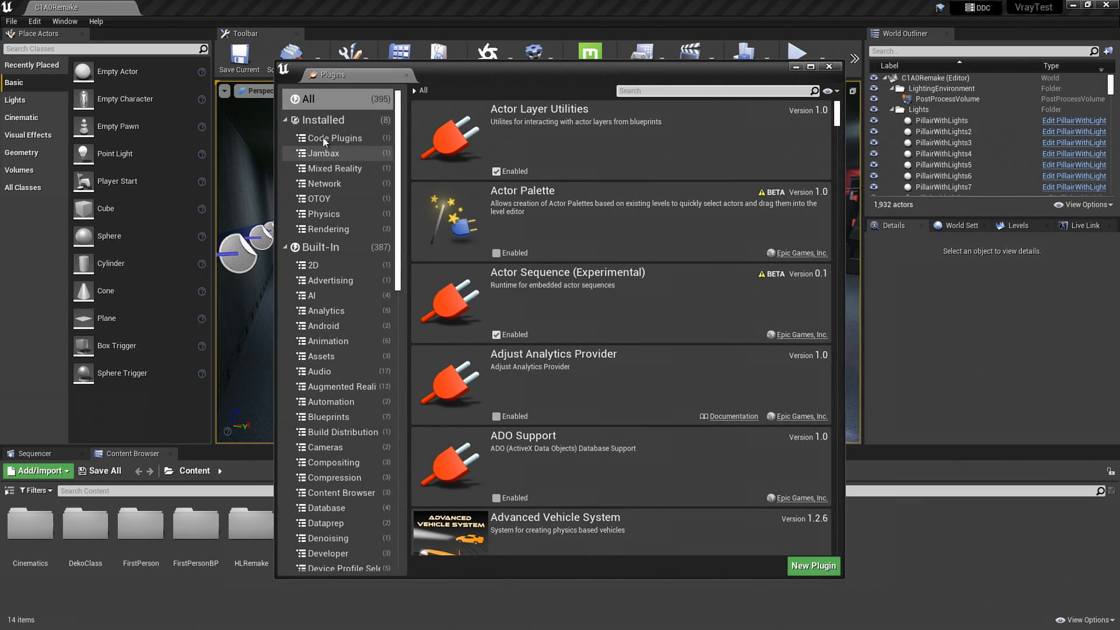
{"action": "left_click", "coordinate": [326, 228]}
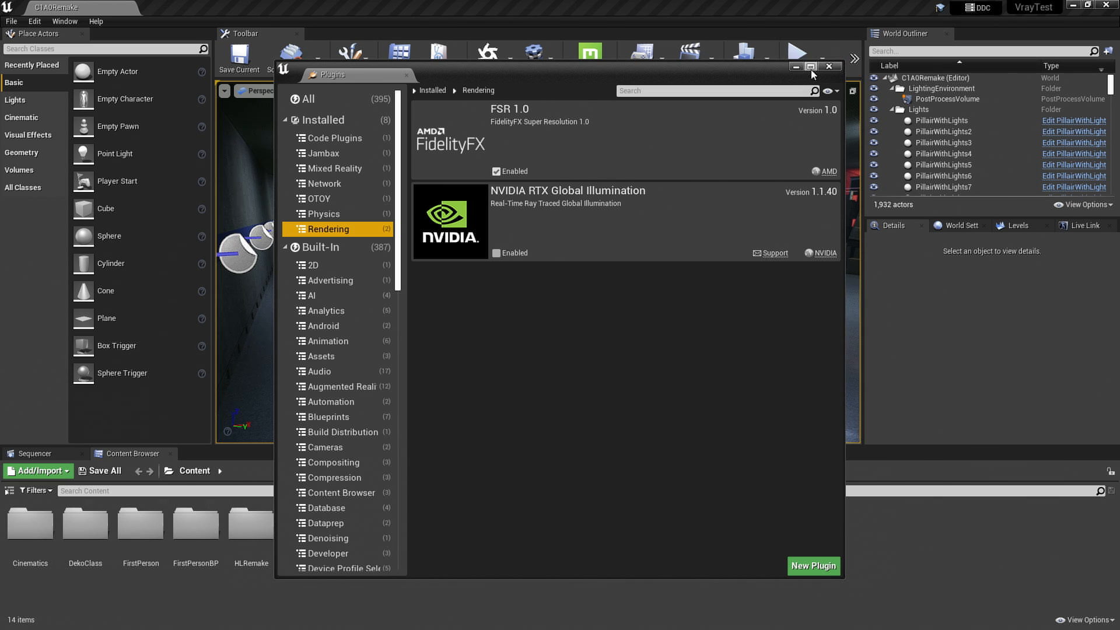
{"action": "left_click", "coordinate": [829, 66]}
{"action": "right_click_drag", "start_coordinate": [538, 263], "coordinate": [505, 176]}
{"action": "right_click_drag", "start_coordinate": [564, 195], "coordinate": [833, 152]}
{"action": "right_click_drag", "start_coordinate": [584, 245], "coordinate": [749, 249]}
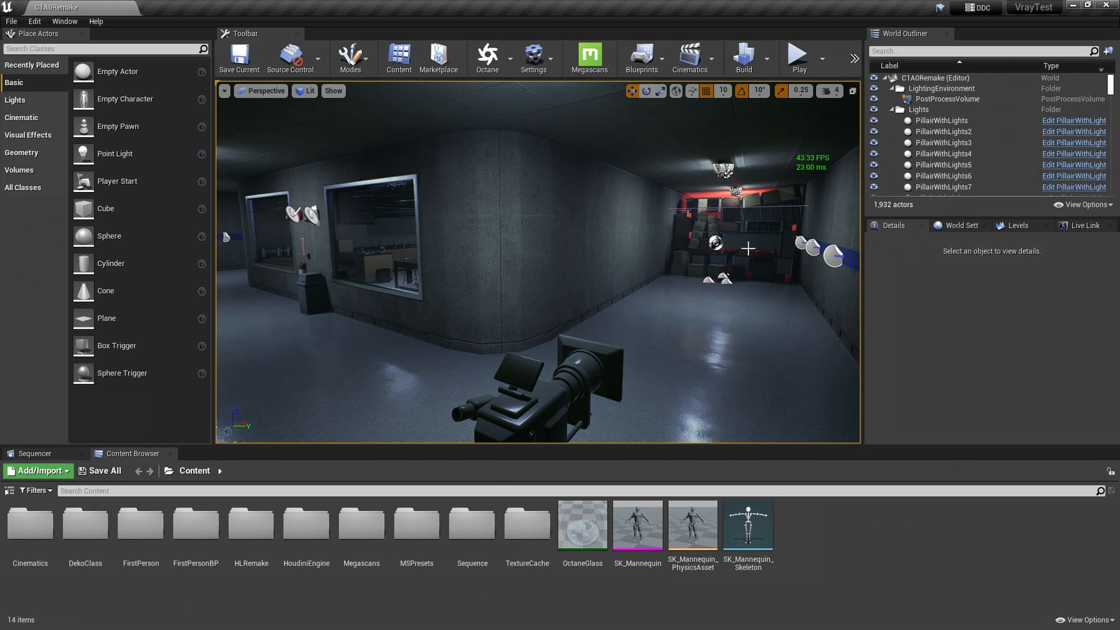
{"action": "right_click_drag", "start_coordinate": [748, 248], "coordinate": [618, 268]}
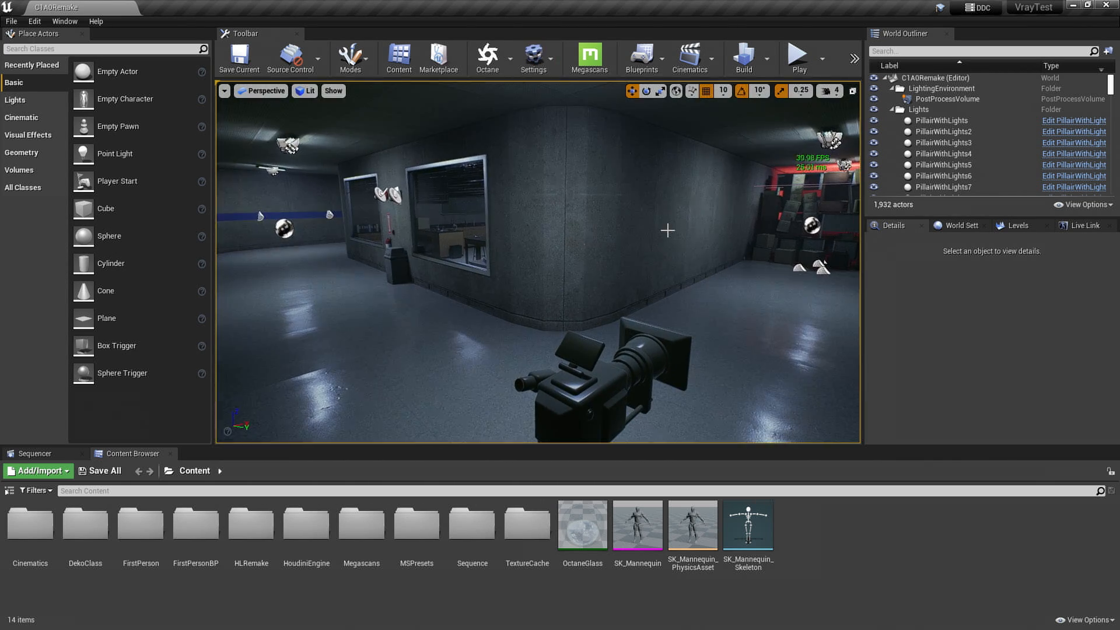
{"action": "right_click_drag", "start_coordinate": [667, 227], "coordinate": [560, 233]}
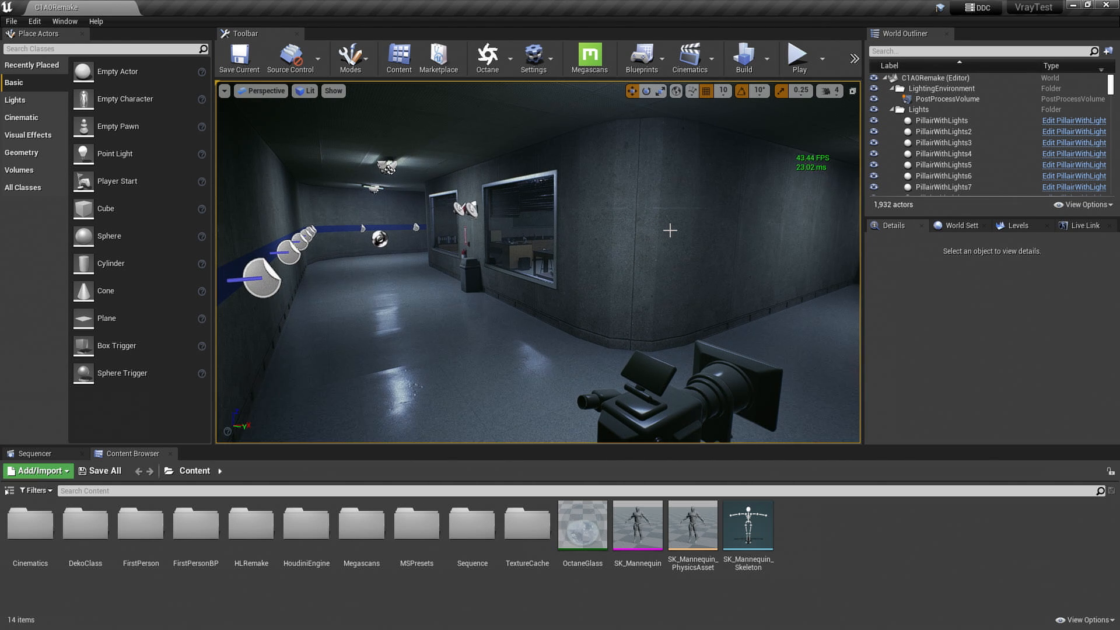
{"action": "right_click_drag", "start_coordinate": [670, 230], "coordinate": [630, 269]}
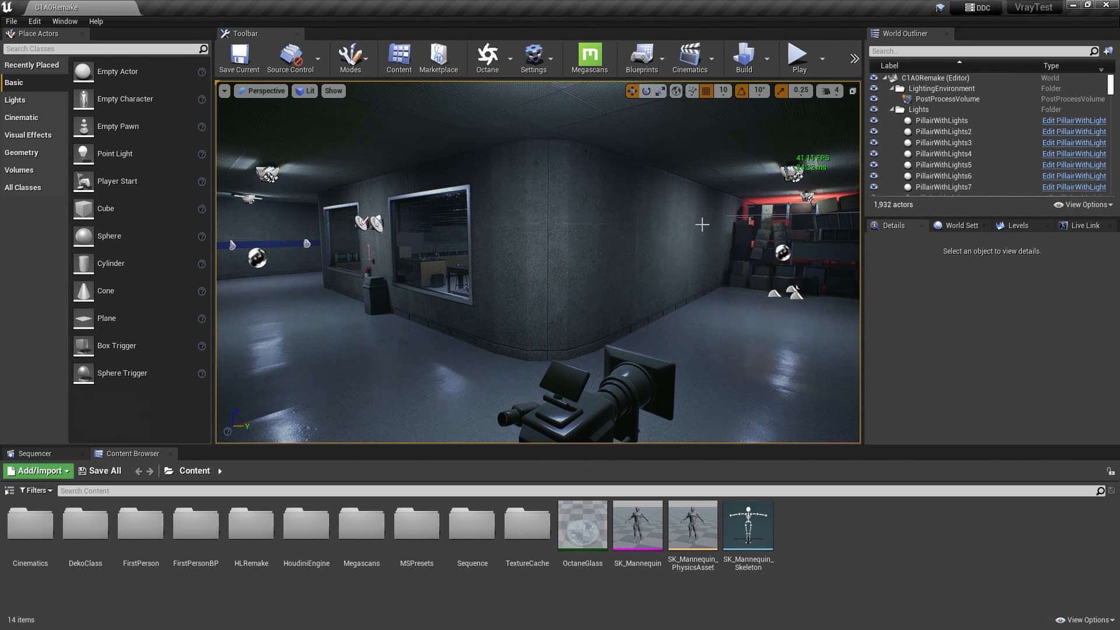
{"action": "mouse_move", "coordinate": [704, 257]}
{"action": "right_mouse_down"}
{"action": "mouse_move", "coordinate": [730, 255]}
{"action": "mouse_move", "coordinate": [668, 263]}
{"action": "mouse_move", "coordinate": [690, 263]}
{"action": "right_mouse_up"}
{"action": "right_click_drag", "start_coordinate": [592, 183], "coordinate": [631, 267]}
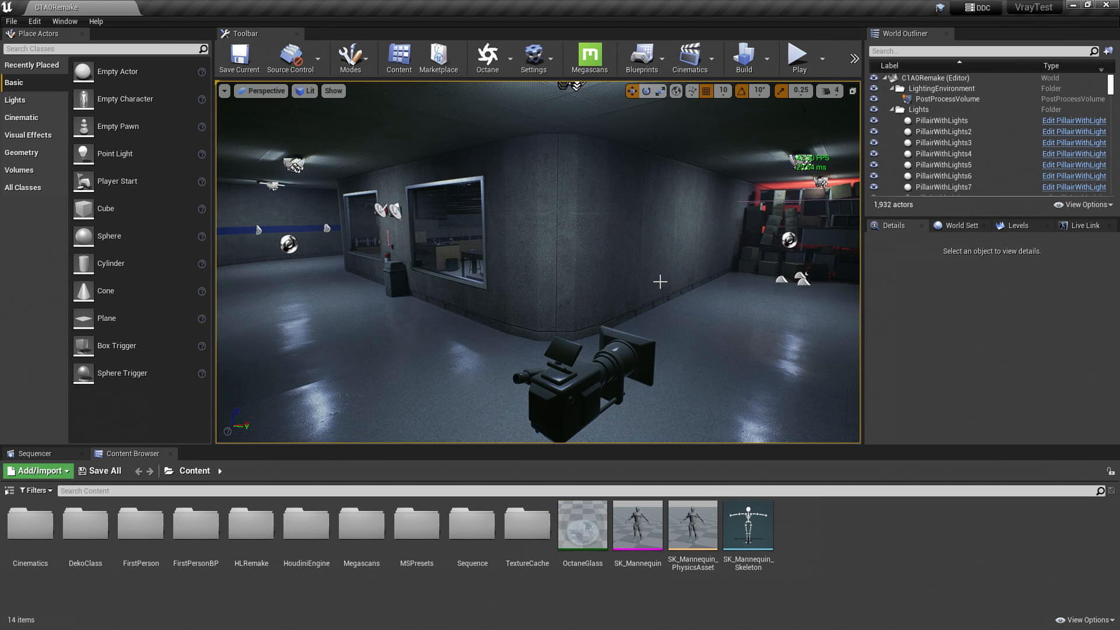
{"action": "right_click_drag", "start_coordinate": [802, 276], "coordinate": [430, 341]}
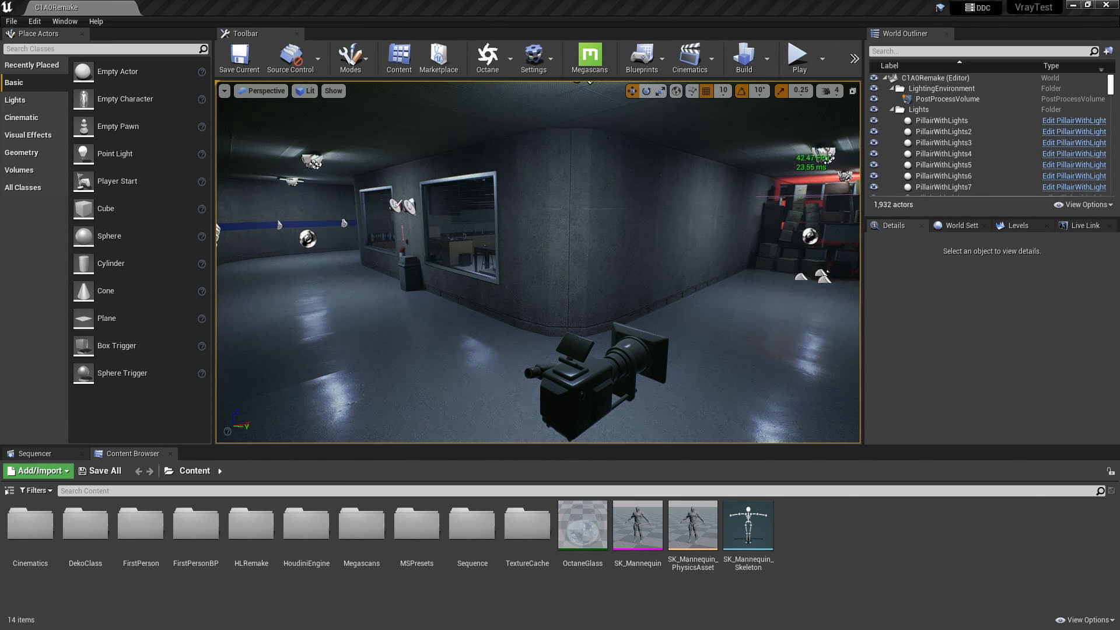
{"action": "left_click_drag", "start_coordinate": [648, 629], "coordinate": [957, 629]}
{"action": "right_click_drag", "start_coordinate": [535, 184], "coordinate": [559, 196]}
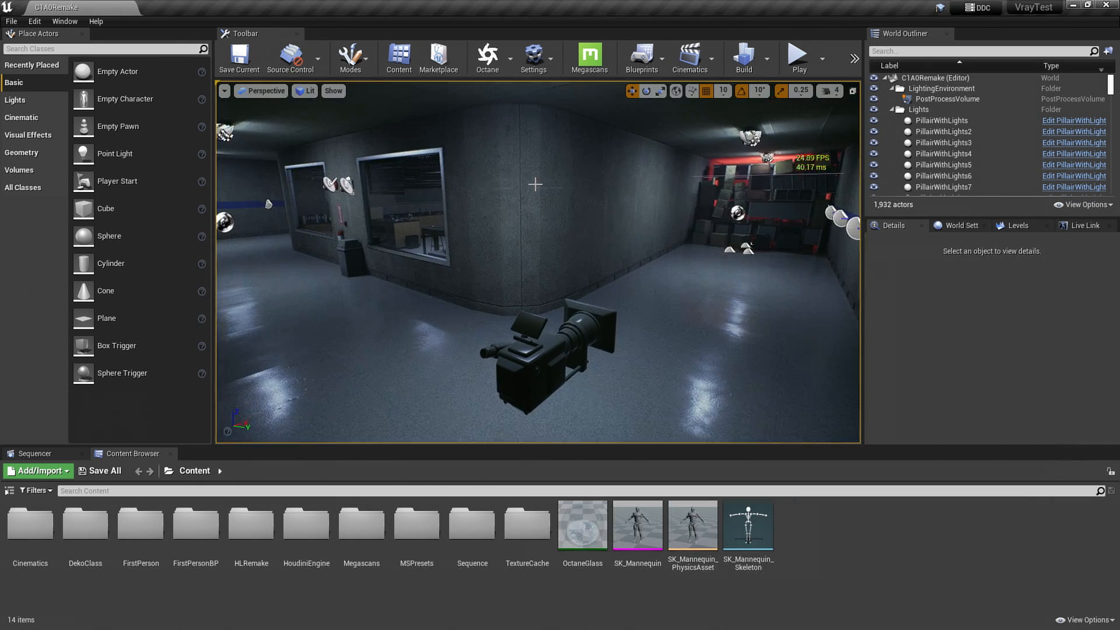
{"action": "key", "text": "grave"}
{"action": "key", "text": "Up"}
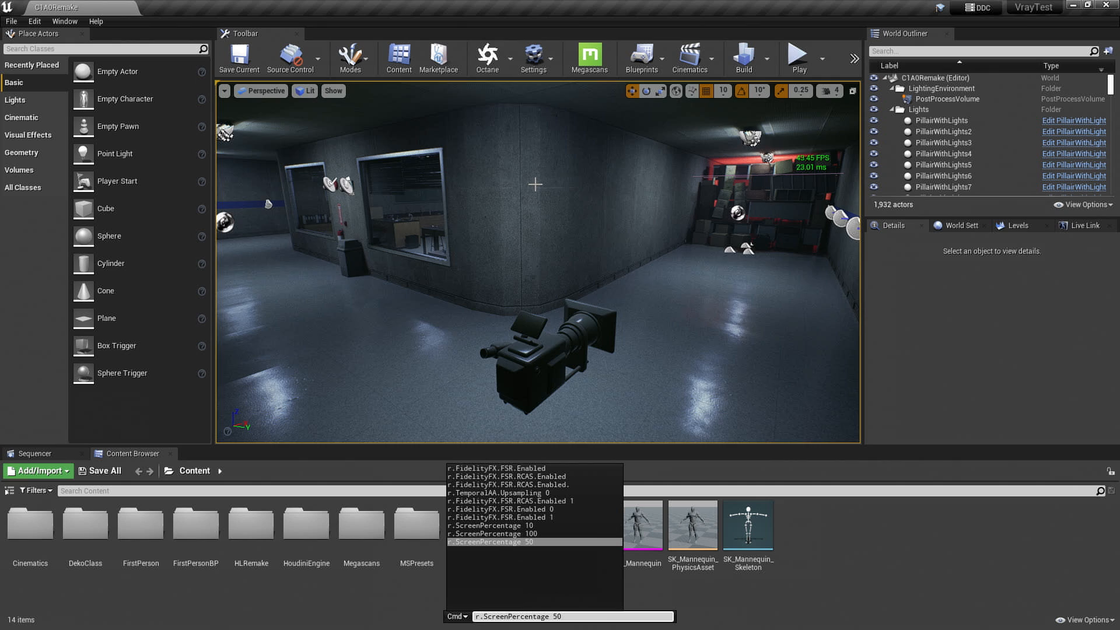
{"action": "key", "text": "Up"}
{"action": "key", "text": "Up"}
{"action": "key", "text": "Up"}
{"action": "key", "text": "Up"}
{"action": "key", "text": "Up"}
{"action": "key", "text": "Up"}
{"action": "key", "text": "Up"}
{"action": "key", "text": "Up"}
{"action": "key", "text": "Up"}
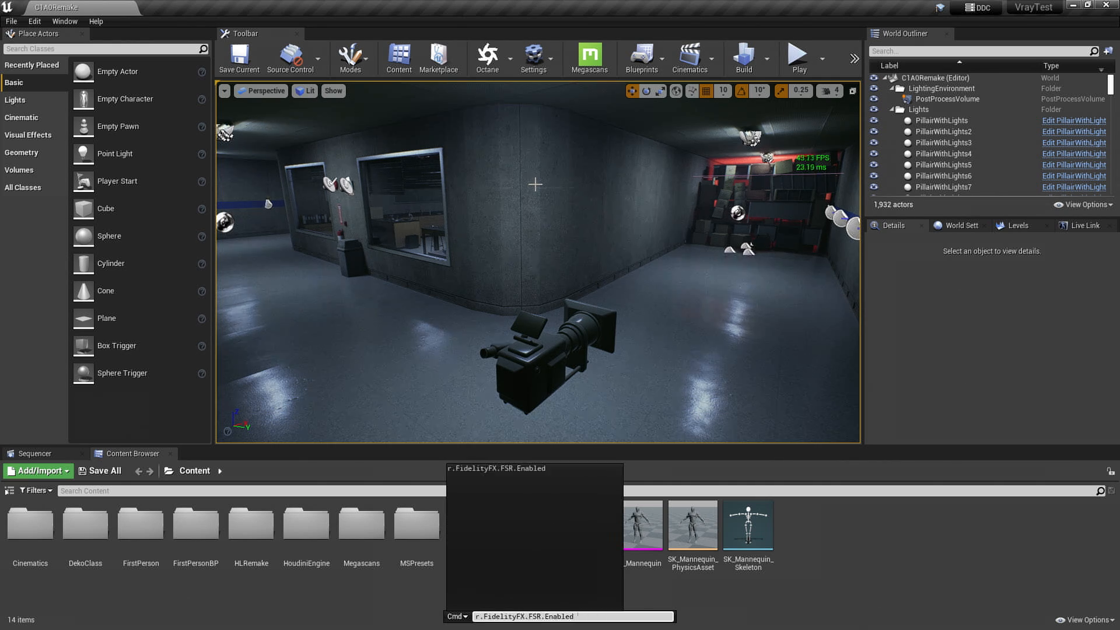
{"action": "type", "text": "1"}
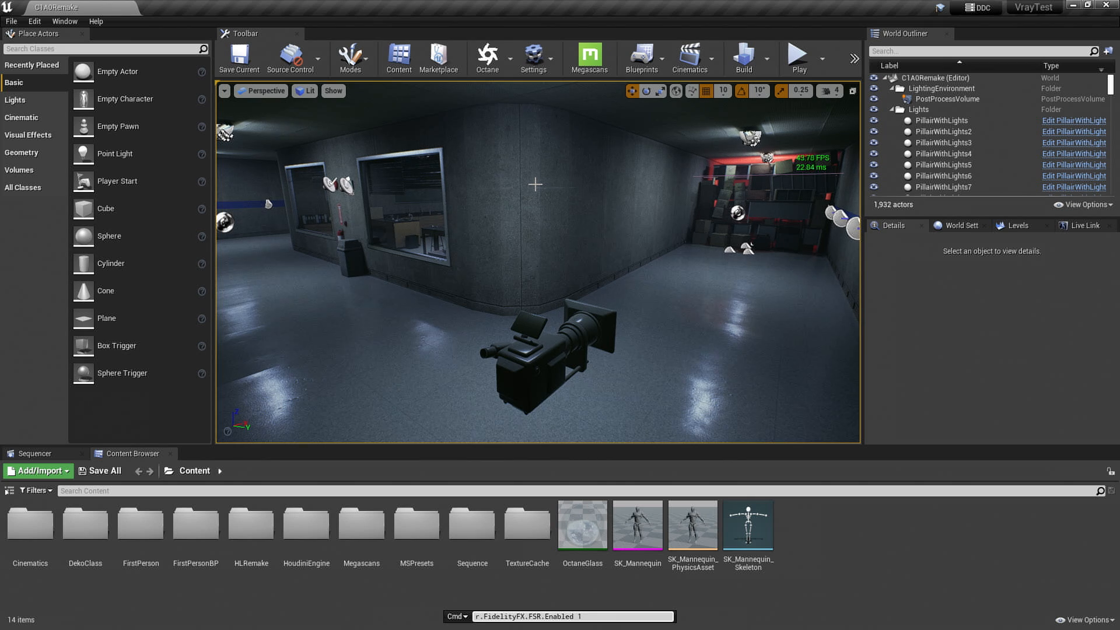
{"action": "key", "text": "BackSpace"}
{"action": "type", "text": "0"}
{"action": "key", "text": "BackSpace"}
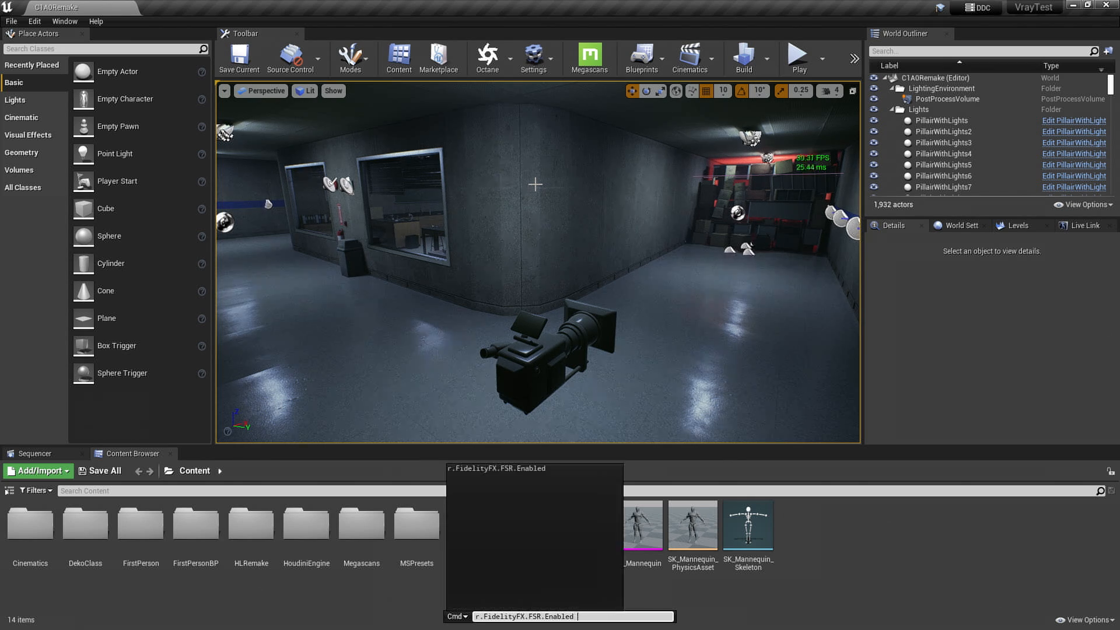
{"action": "key", "text": "Escape"}
{"action": "key", "text": "Escape"}
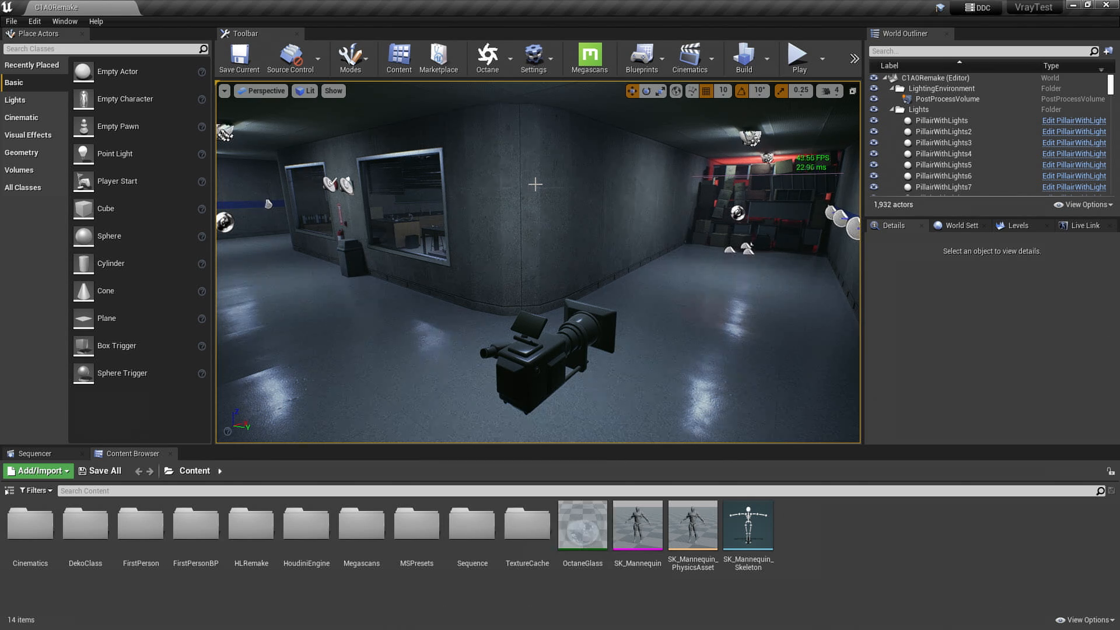
Run the console command r.ScreenPercentage 1 to set the screen percentage to 1.
{"action": "right_click_drag", "start_coordinate": [758, 177], "coordinate": [849, 175]}
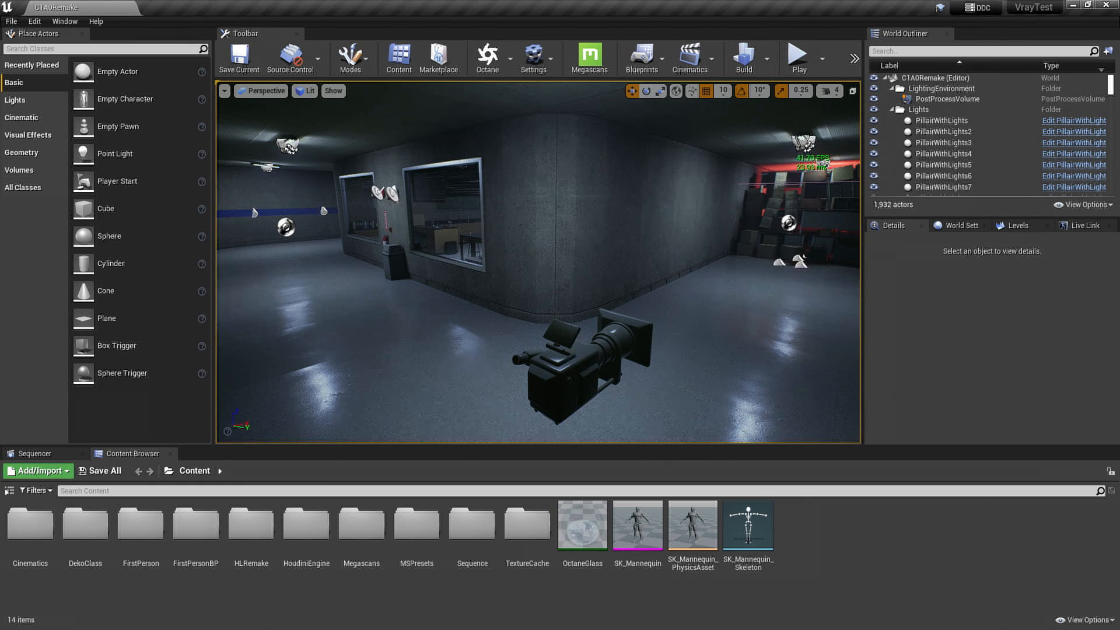
{"action": "right_click_drag", "start_coordinate": [557, 364], "coordinate": [564, 359]}
{"action": "key", "text": "grave"}
{"action": "type", "text": "r"}
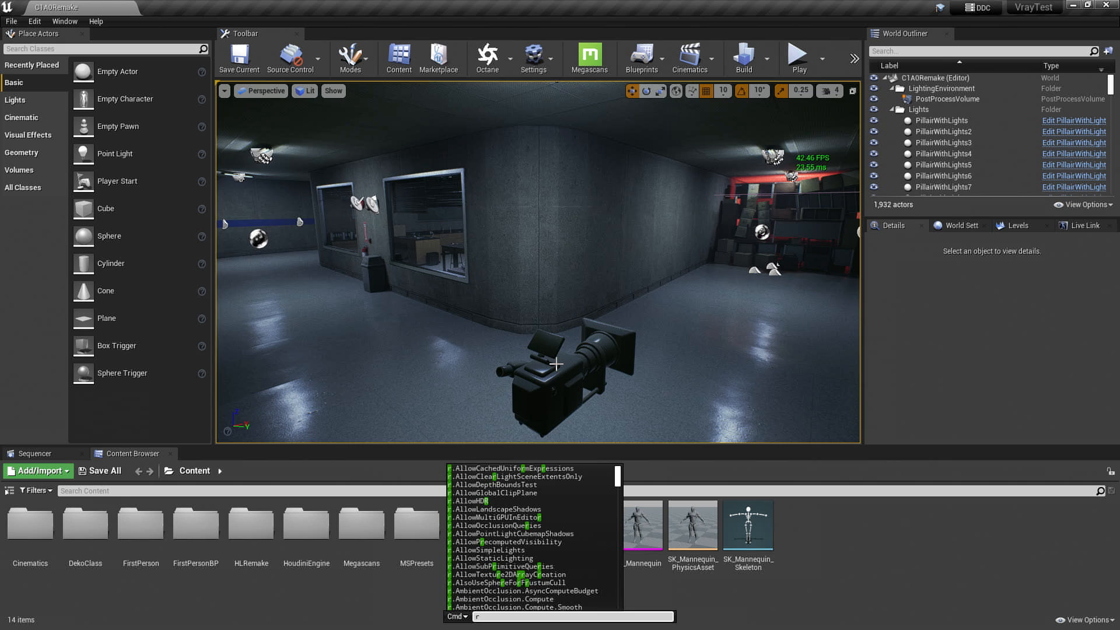
{"action": "type", "text": ".scre"}
{"action": "key", "text": "Tab"}
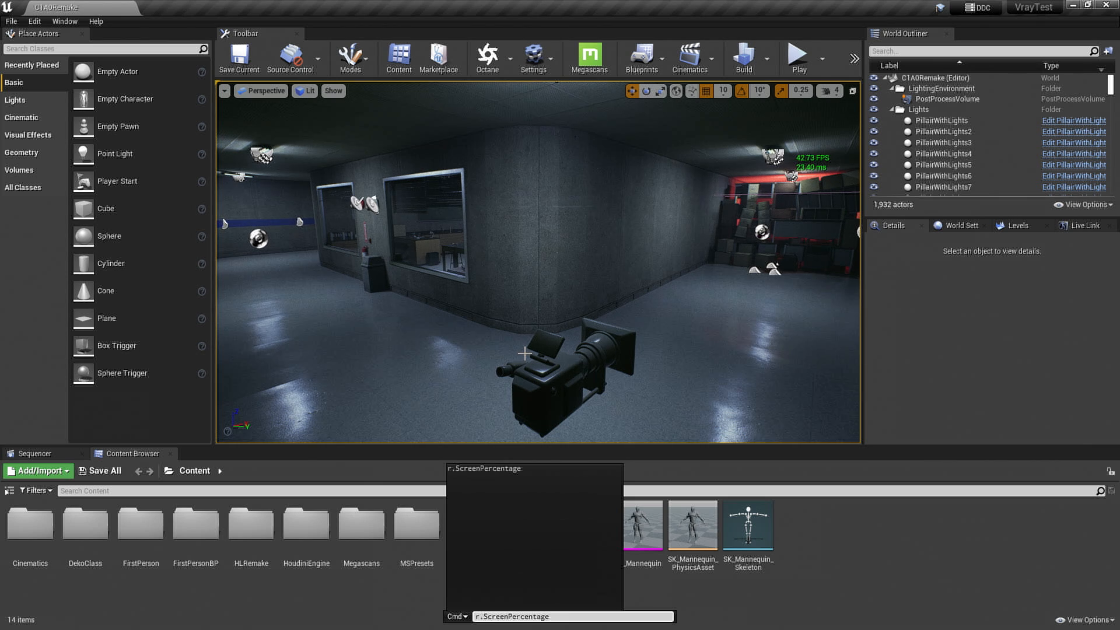
{"action": "type", "text": "1"}
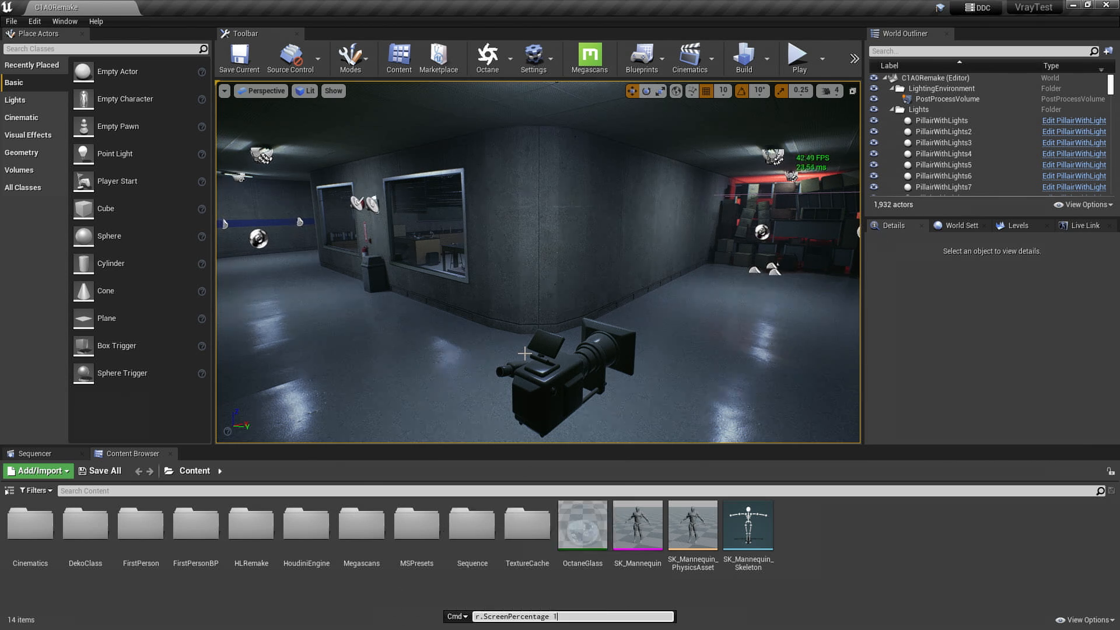
{"action": "key", "text": "Return"}
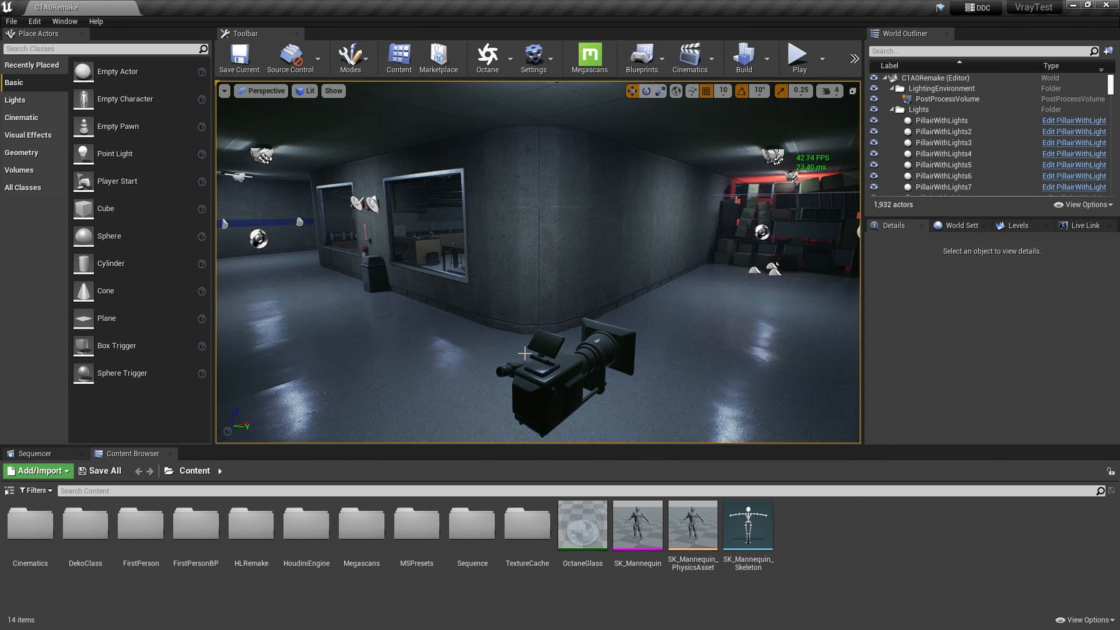
Play the level in the editor viewport to examine the image quality at 1 percent resolution, and stop the session.
{"action": "left_click", "coordinate": [798, 55]}
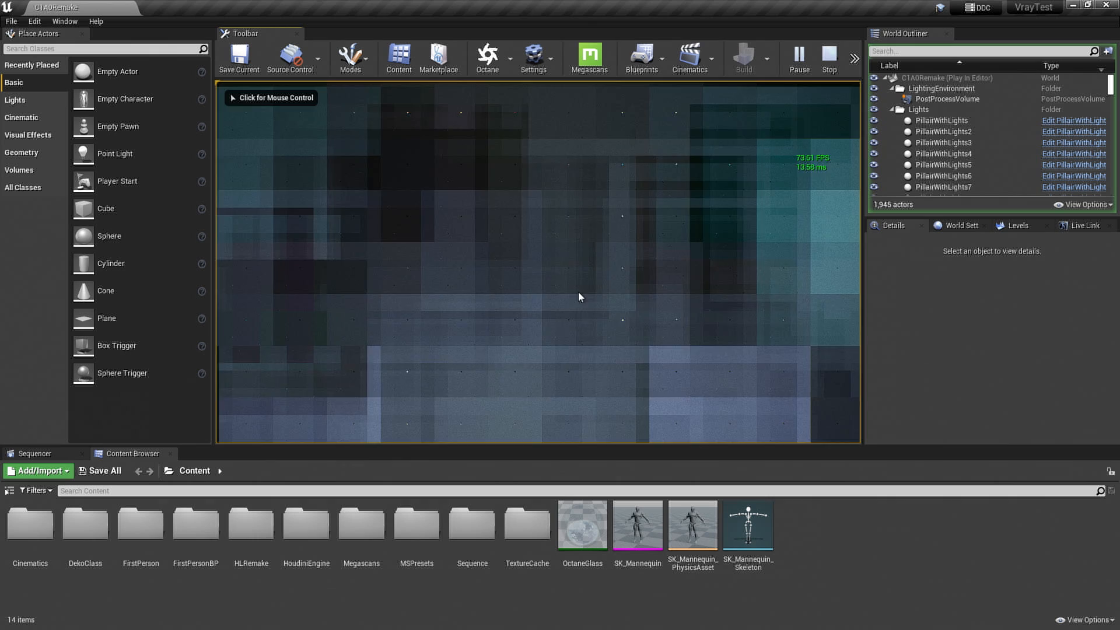
{"action": "left_click", "coordinate": [488, 311]}
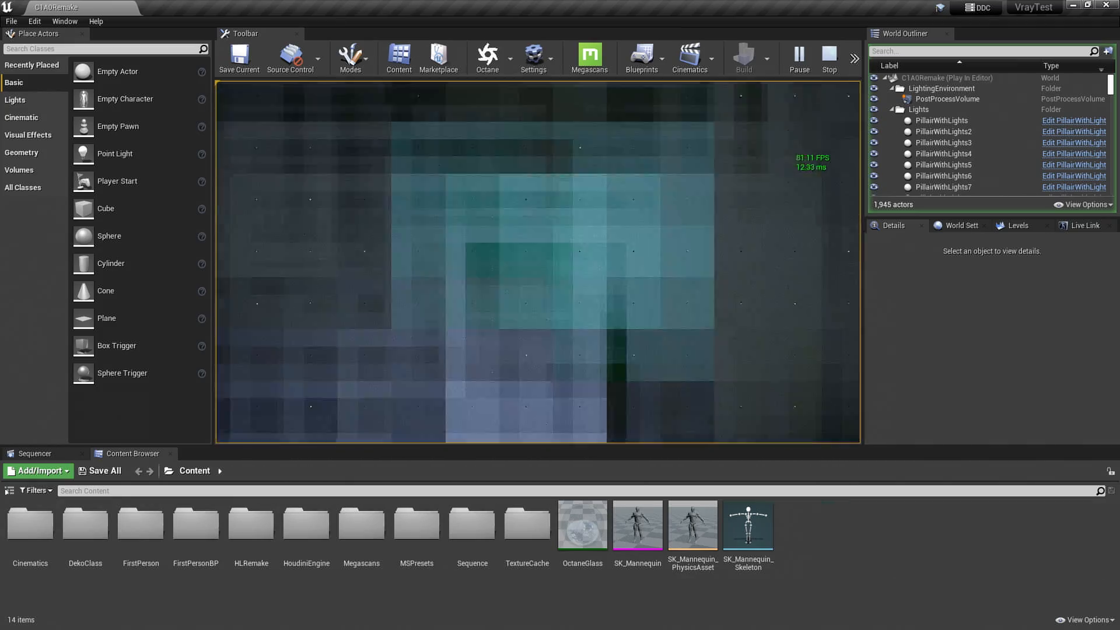
{"action": "key", "text": "Escape"}
Run the console command r.ScreenPercentage 50 to set the screen percentage to 50.
{"action": "key", "text": "s"}
{"action": "right_click_drag", "start_coordinate": [634, 335], "coordinate": [491, 356]}
{"action": "key", "text": "grave"}
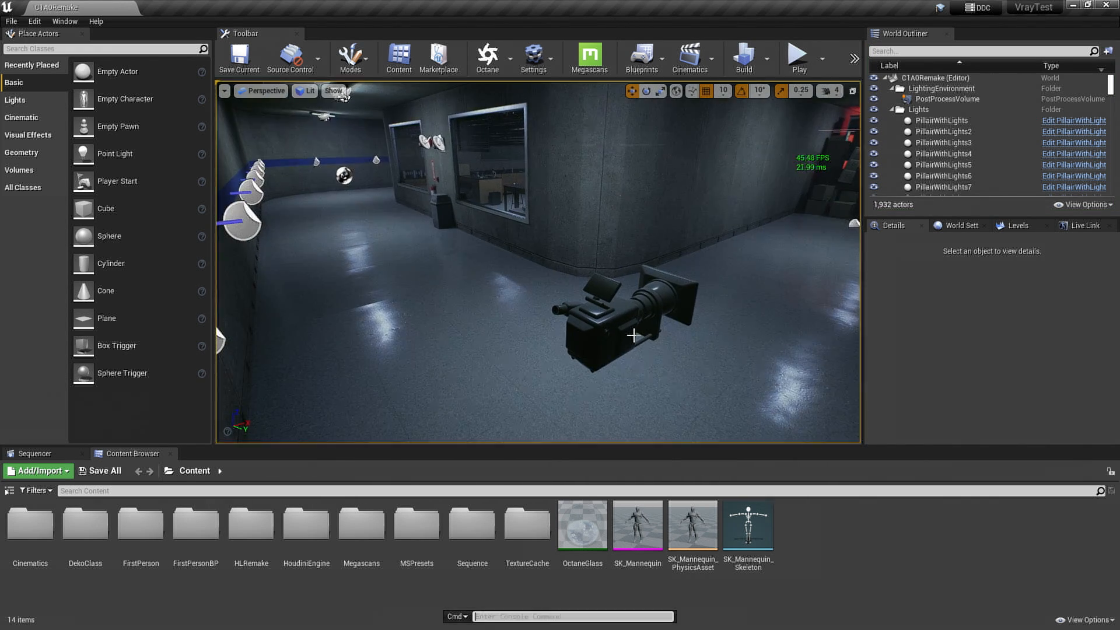
{"action": "key", "text": "Up"}
{"action": "key", "text": "BackSpace"}
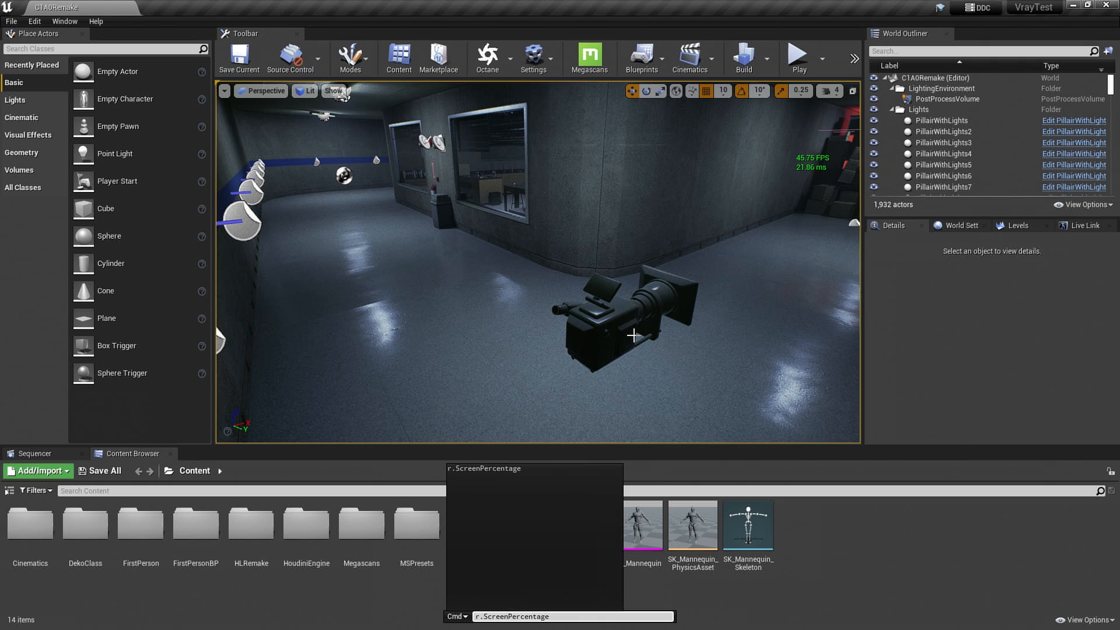
{"action": "type", "text": "50"}
{"action": "key", "text": "Return"}
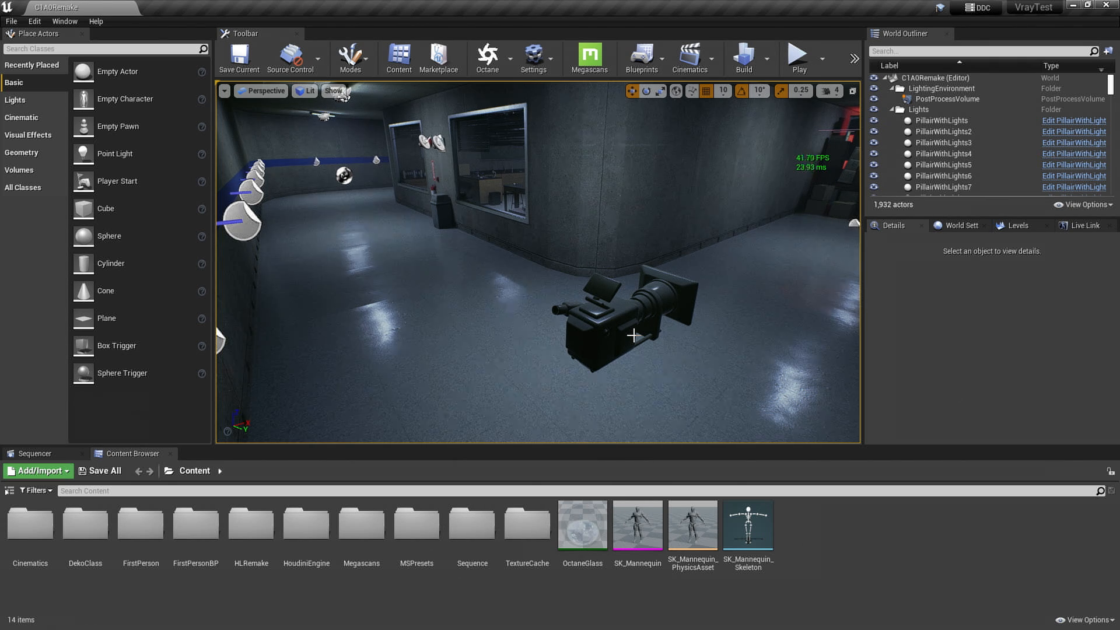
Play the level in the editor viewport, walk through the corridors to examine the image quality at 50 percent resolution, and stop the session.
{"action": "left_click", "coordinate": [798, 58]}
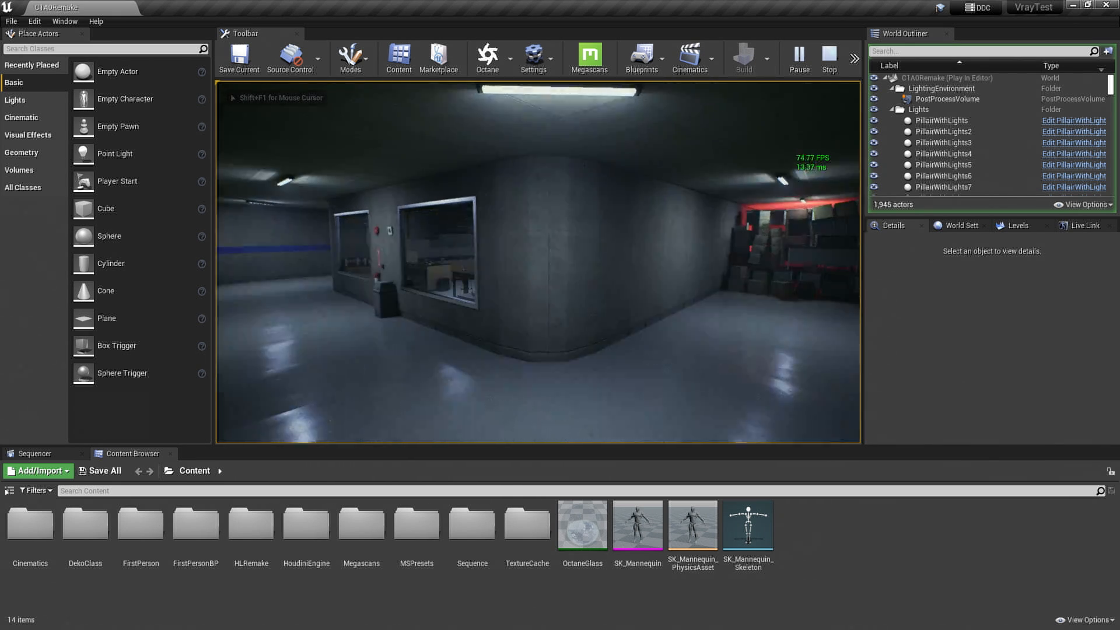
{"action": "key", "text": "w"}
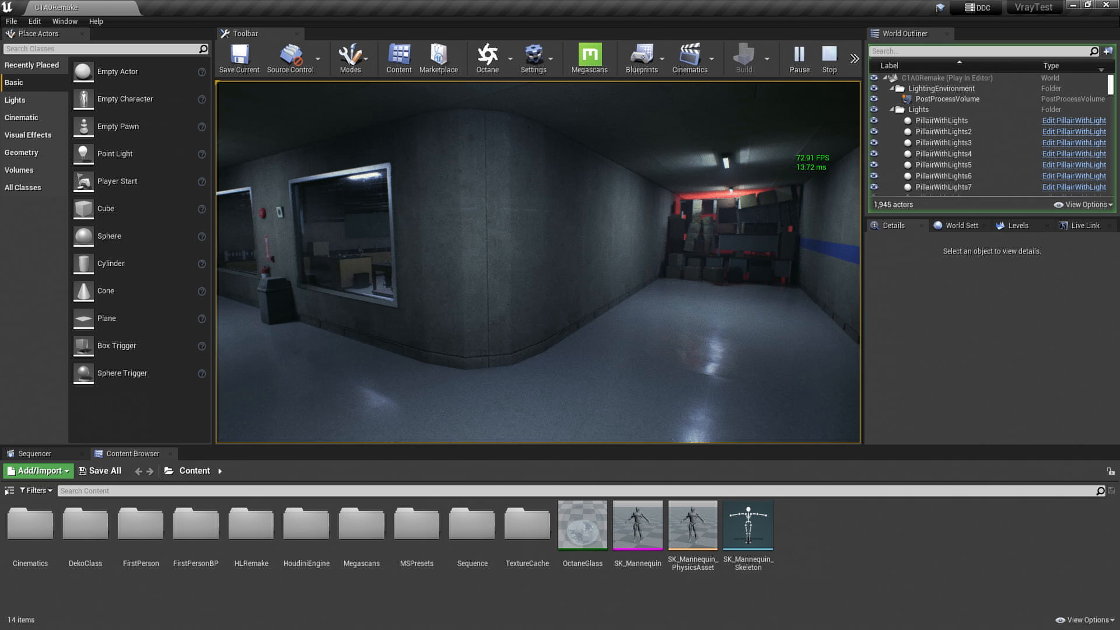
{"action": "key", "text": "w"}
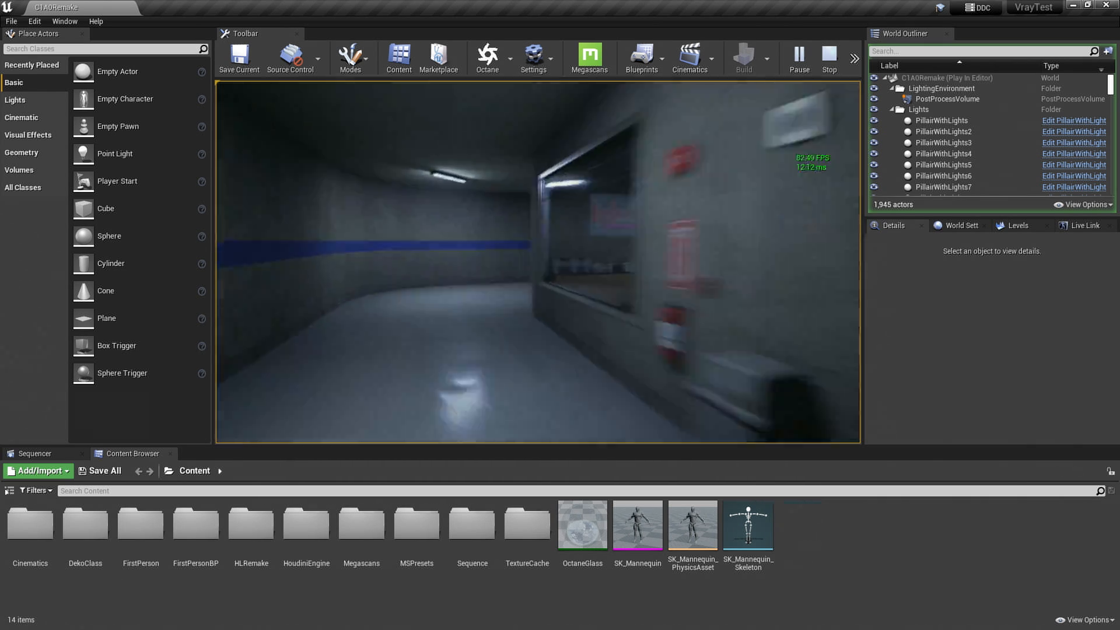
{"action": "key", "text": "w"}
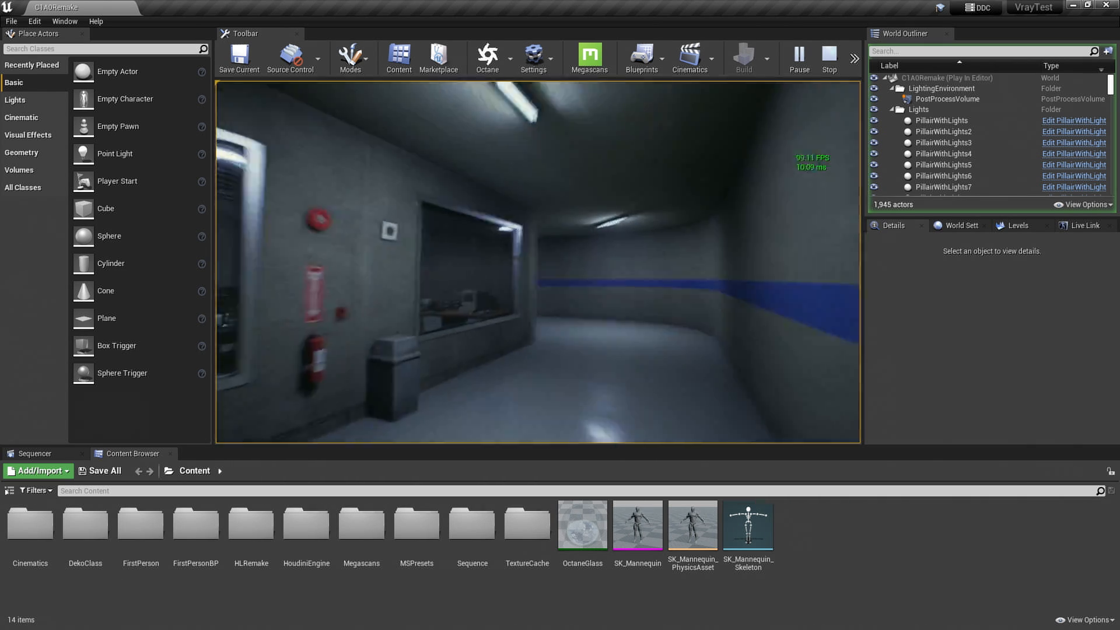
{"action": "key", "text": "w"}
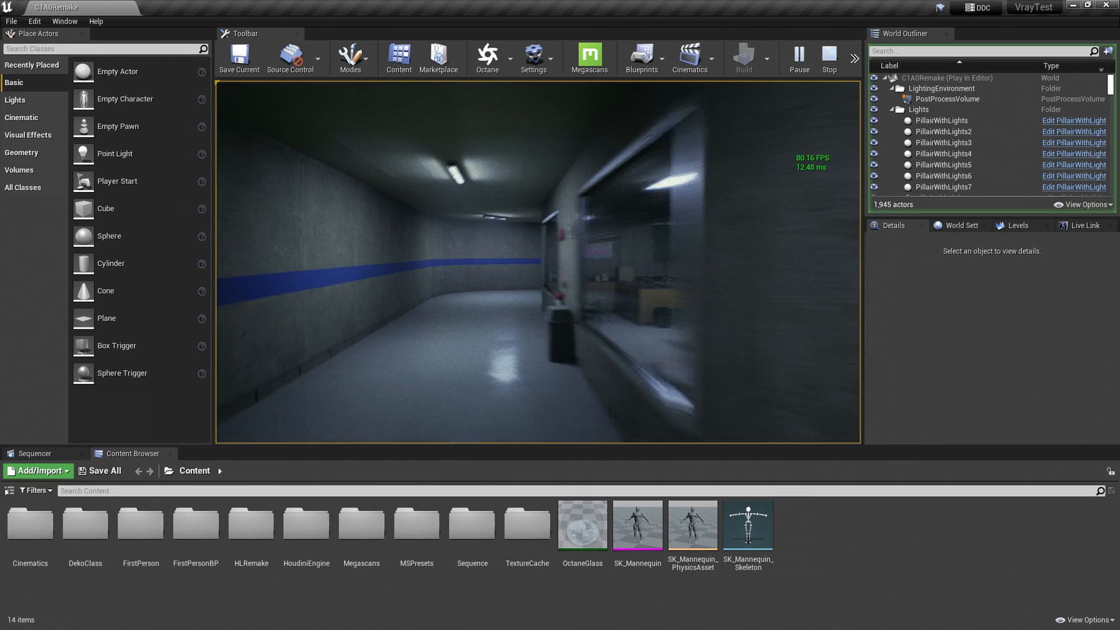
{"action": "key", "text": "w"}
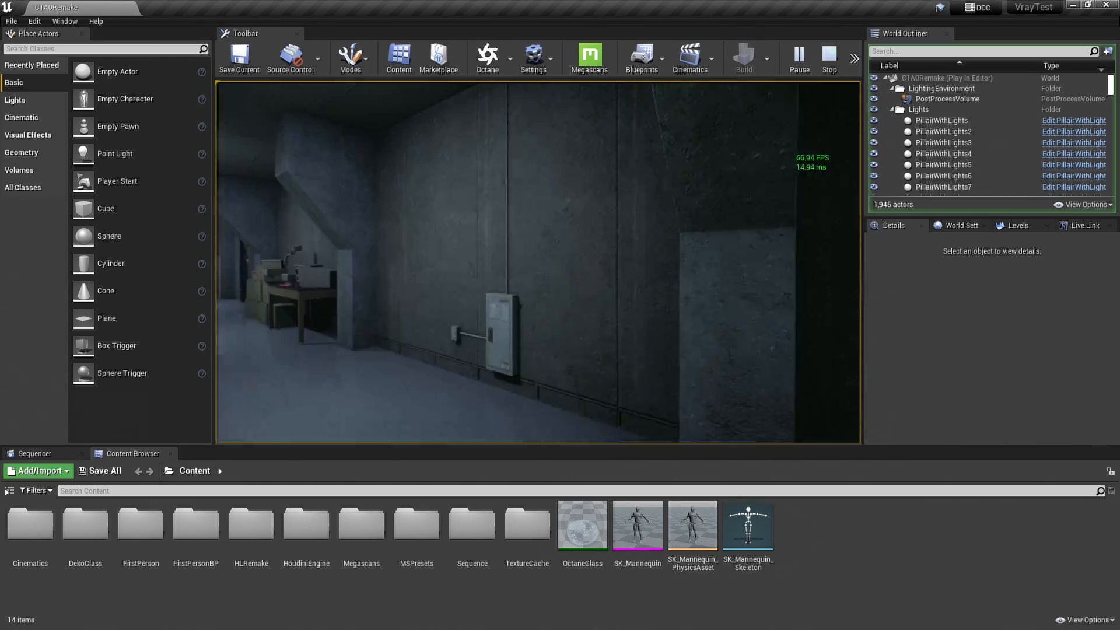
{"action": "key", "text": "w"}
{"action": "key", "text": "w"}
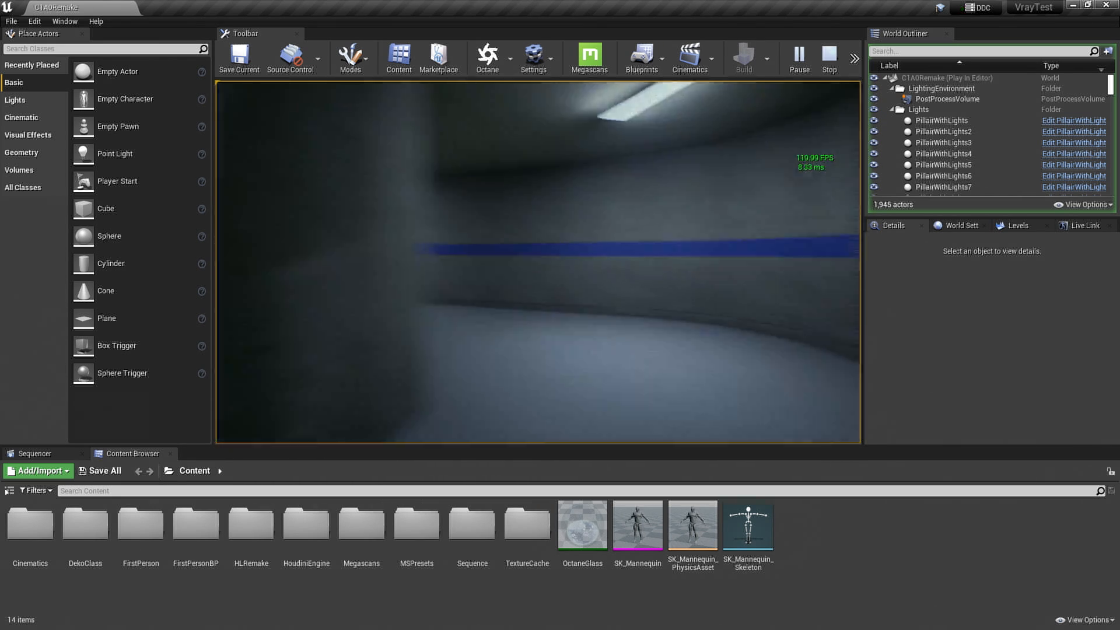
{"action": "key", "text": "w"}
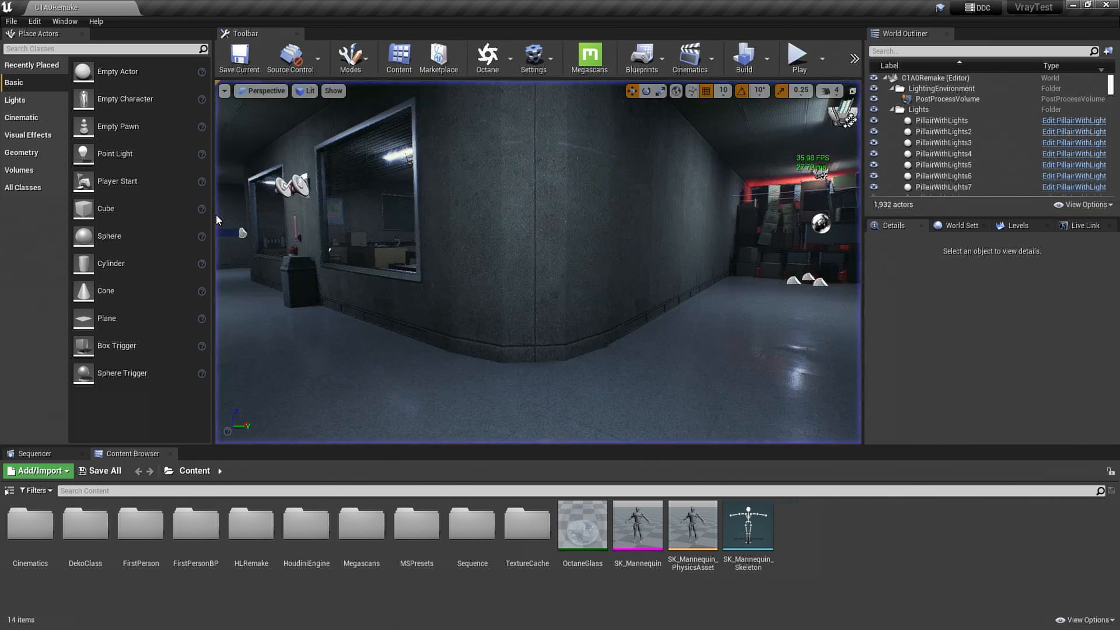
{"action": "key", "text": "Escape"}
Run the console command r.ScreenPercentage 65 to set the screen percentage to 65.
{"action": "right_click_drag", "start_coordinate": [538, 262], "coordinate": [671, 263]}
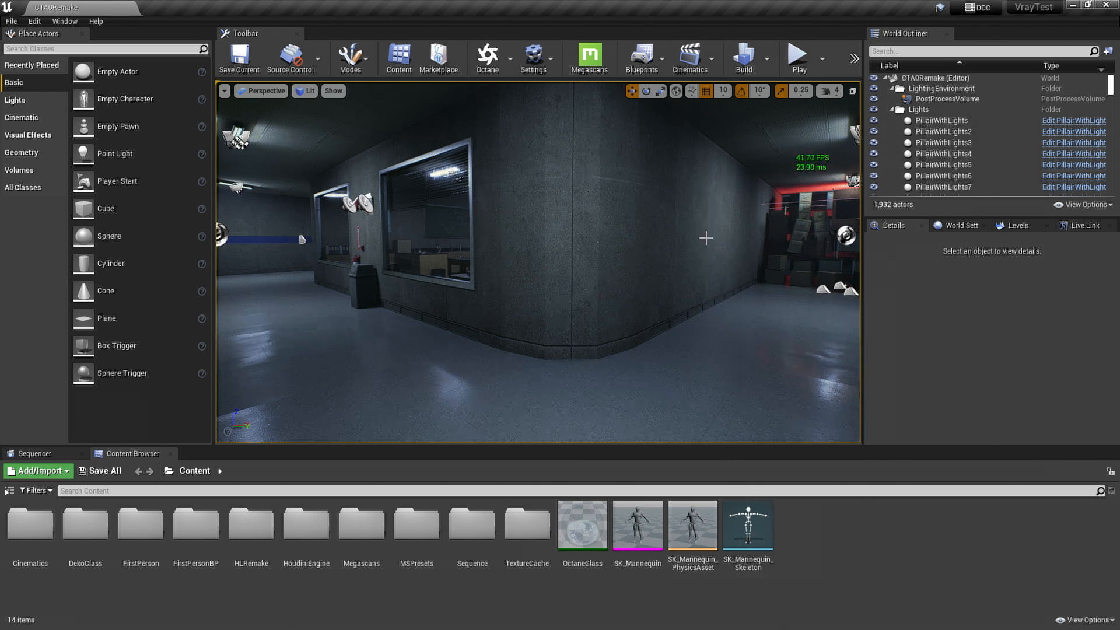
{"action": "right_click_drag", "start_coordinate": [708, 238], "coordinate": [636, 241]}
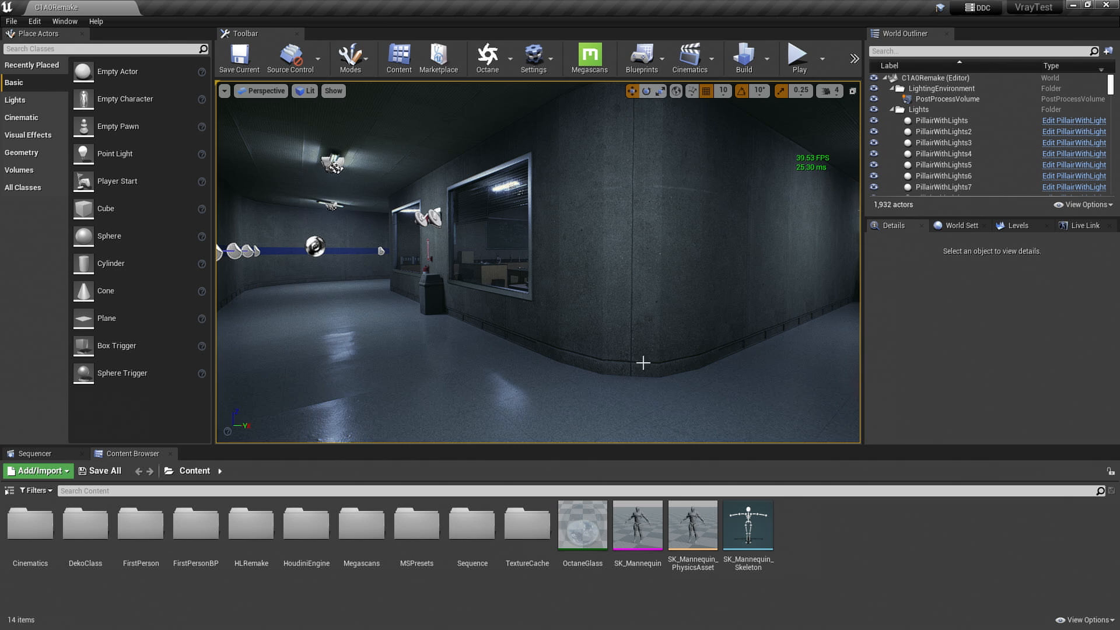
{"action": "right_click_drag", "start_coordinate": [425, 304], "coordinate": [455, 309]}
{"action": "key", "text": "grave"}
{"action": "key", "text": "Up"}
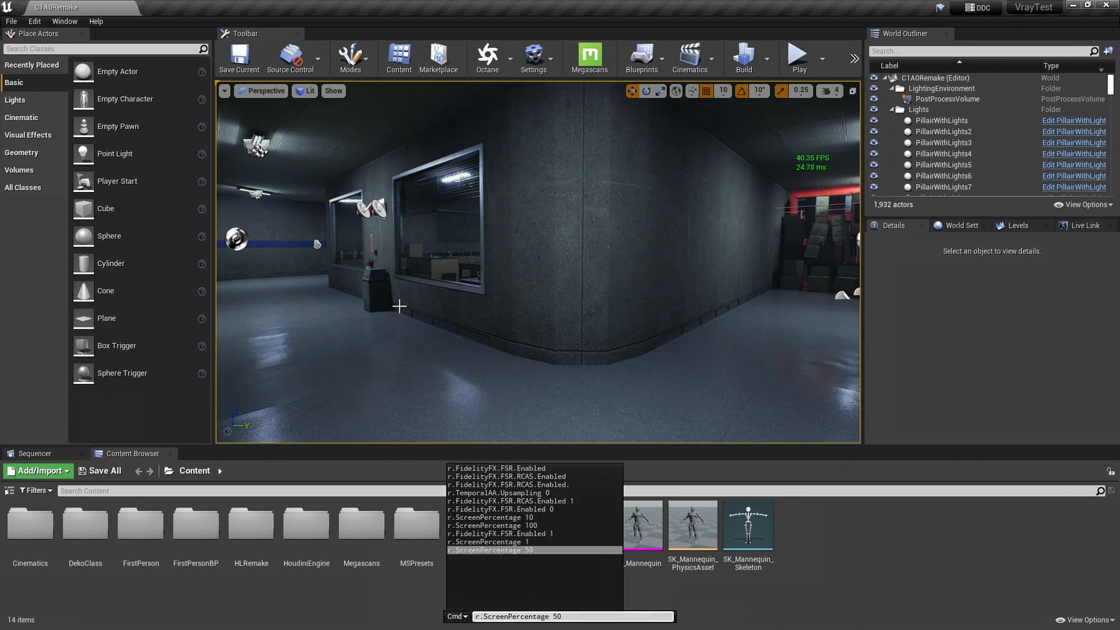
{"action": "key", "text": "BackSpace"}
{"action": "key", "text": "BackSpace"}
{"action": "type", "text": "70"}
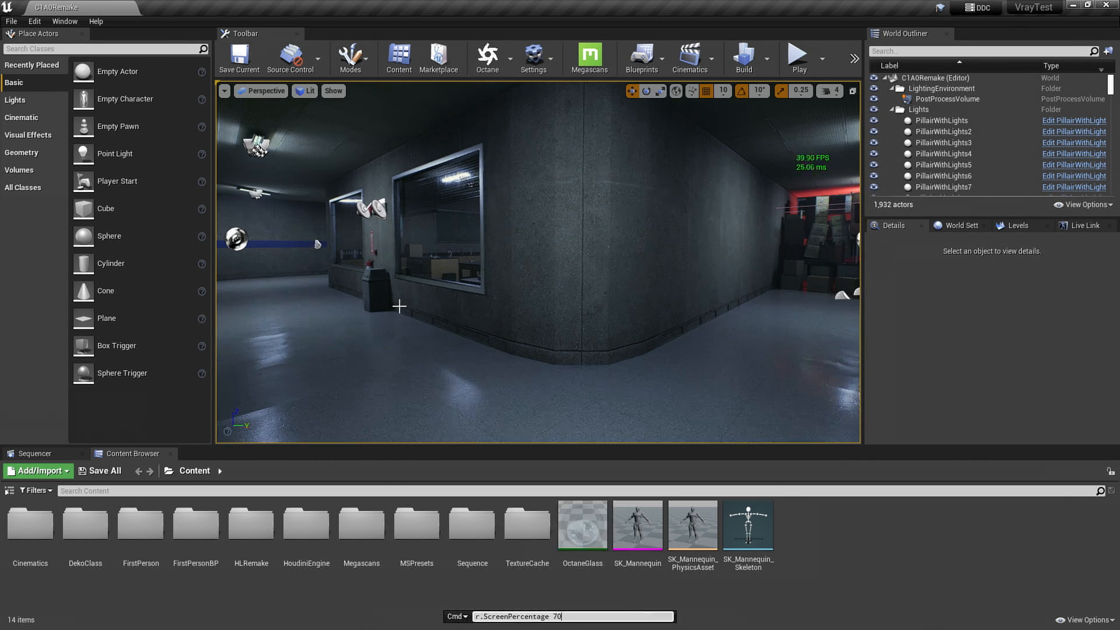
{"action": "key", "text": "BackSpace"}
{"action": "key", "text": "BackSpace"}
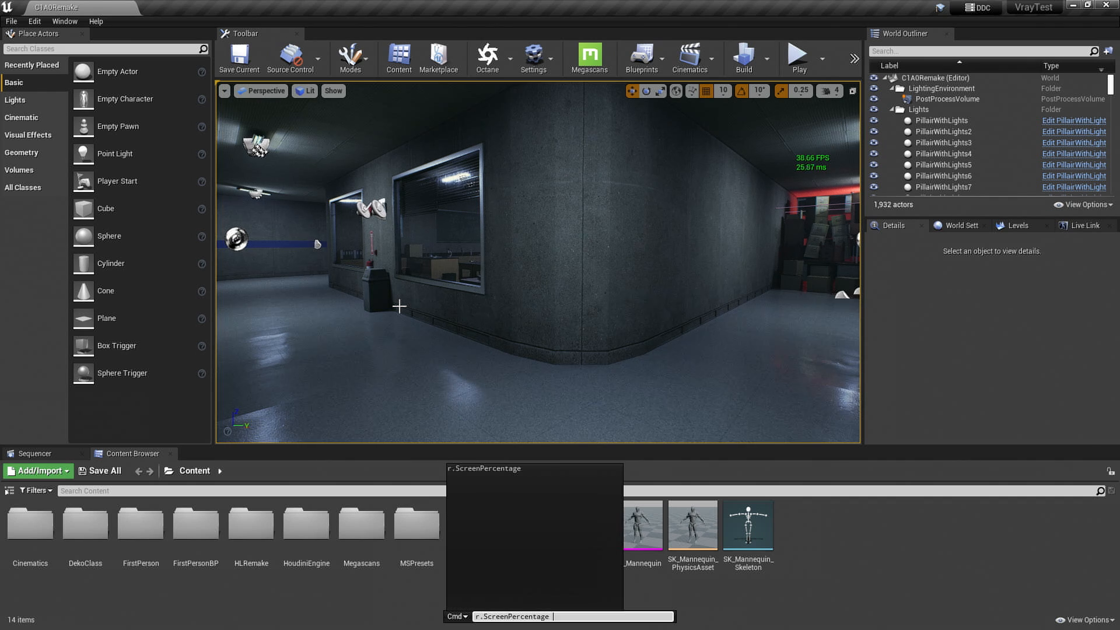
{"action": "type", "text": "60"}
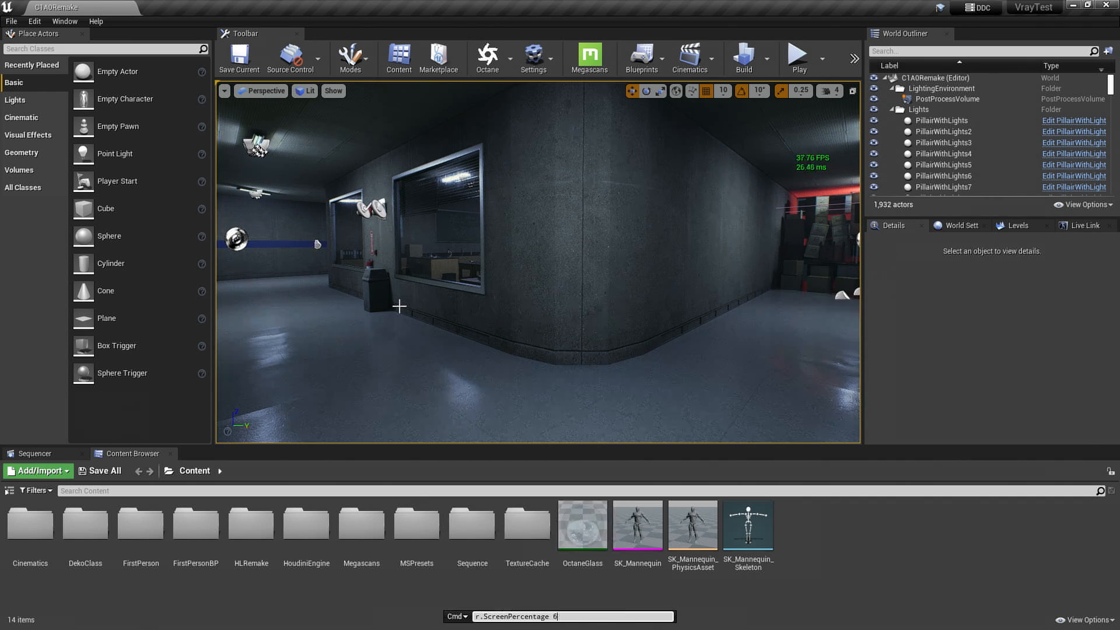
{"action": "key", "text": "BackSpace"}
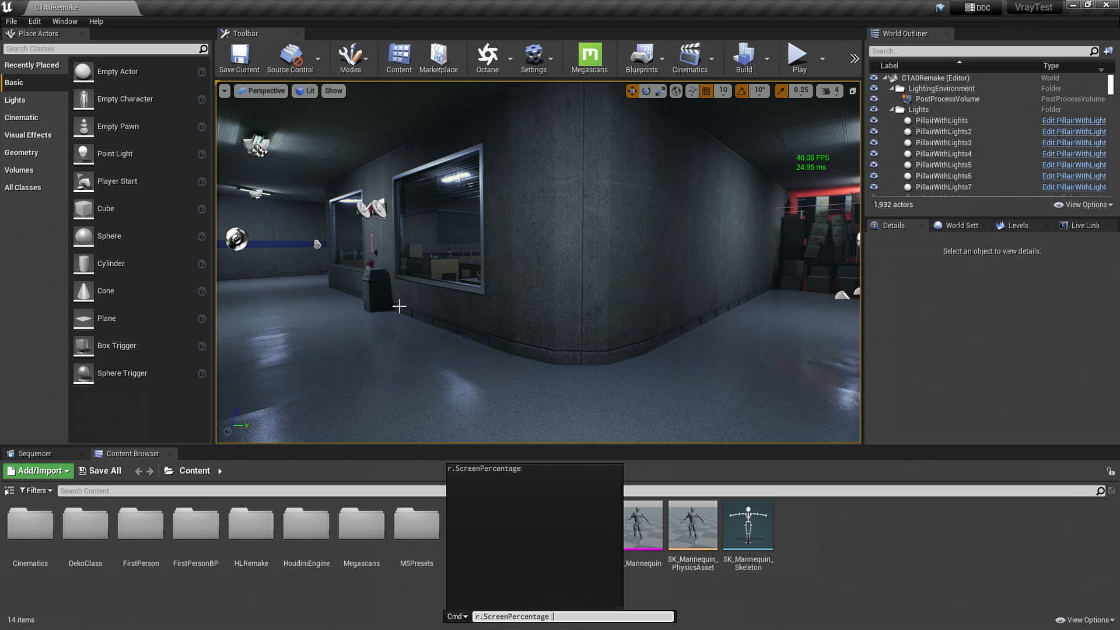
{"action": "type", "text": "60="}
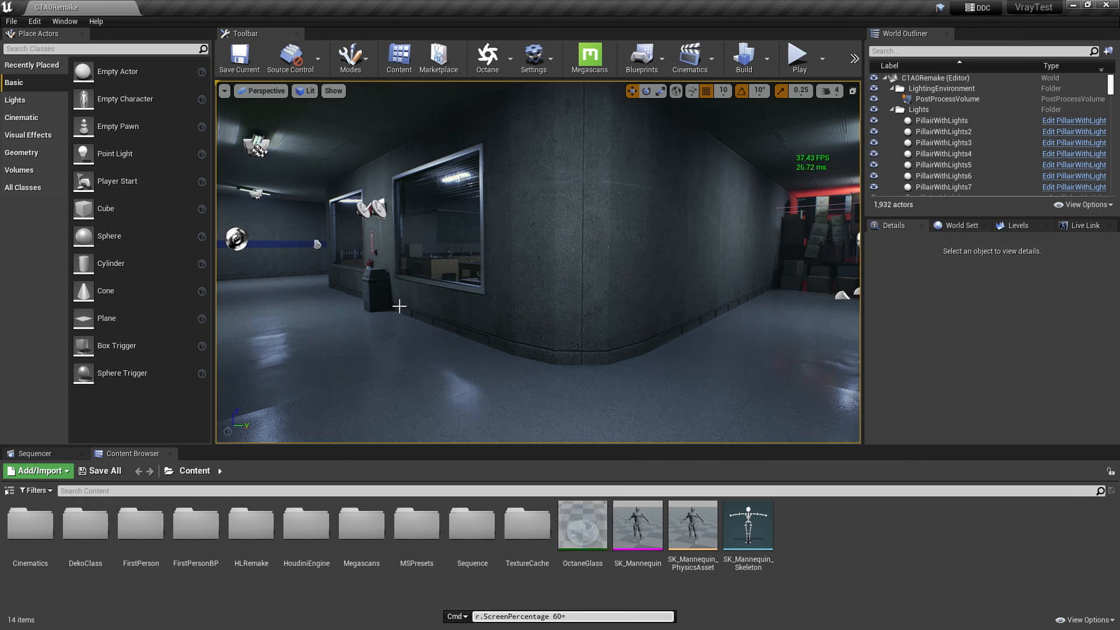
{"action": "key", "text": "BackSpace"}
{"action": "key", "text": "BackSpace"}
{"action": "key", "text": "BackSpace"}
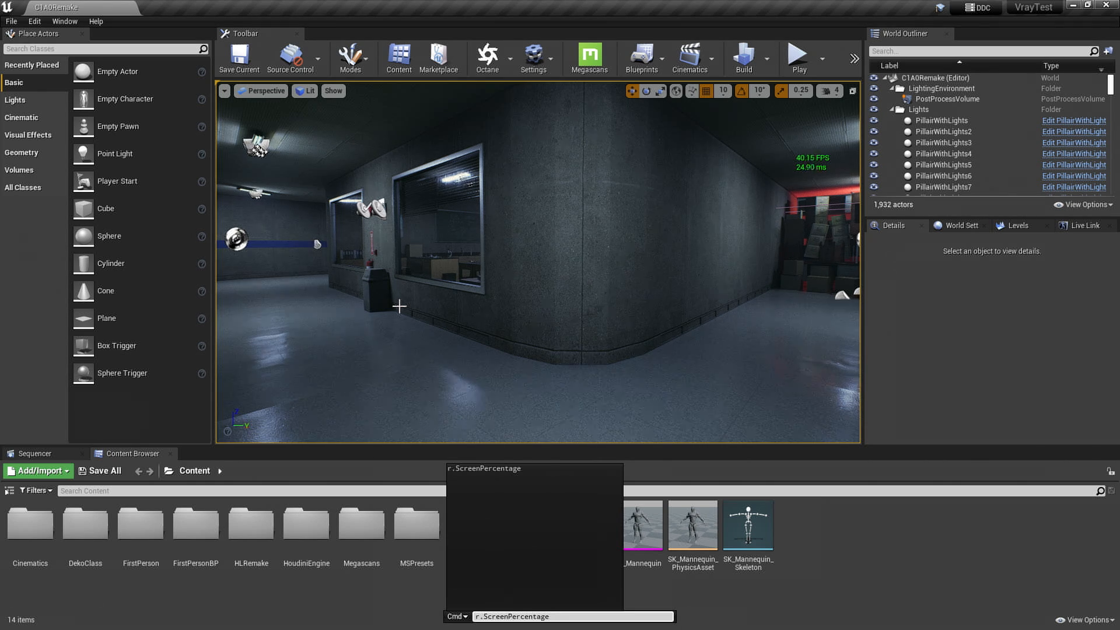
{"action": "type", "text": "64"}
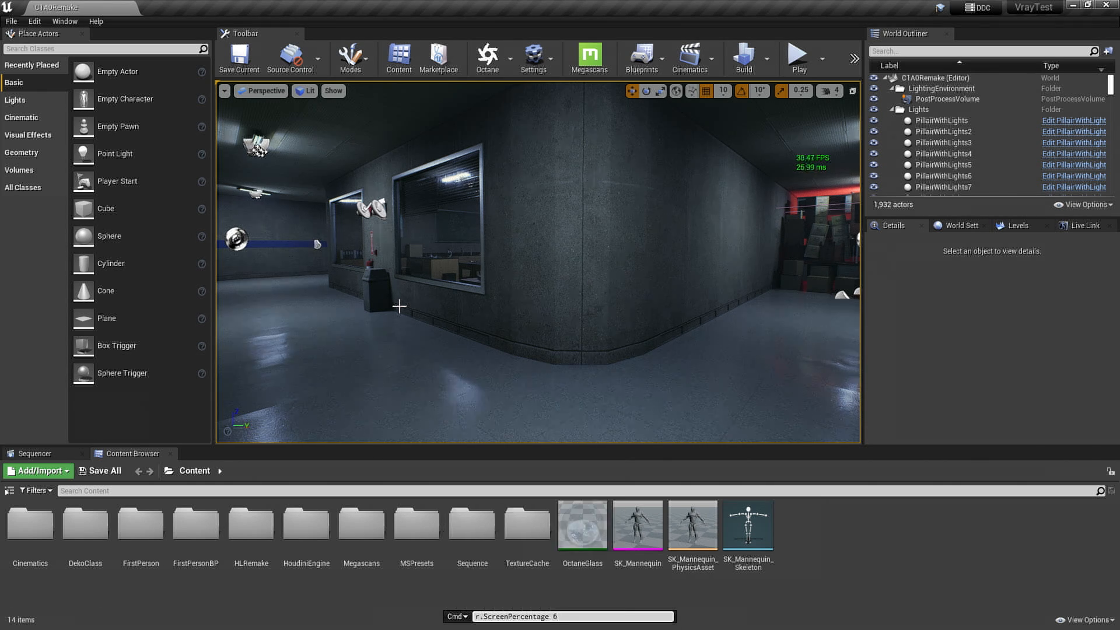
{"action": "key", "text": "Return"}
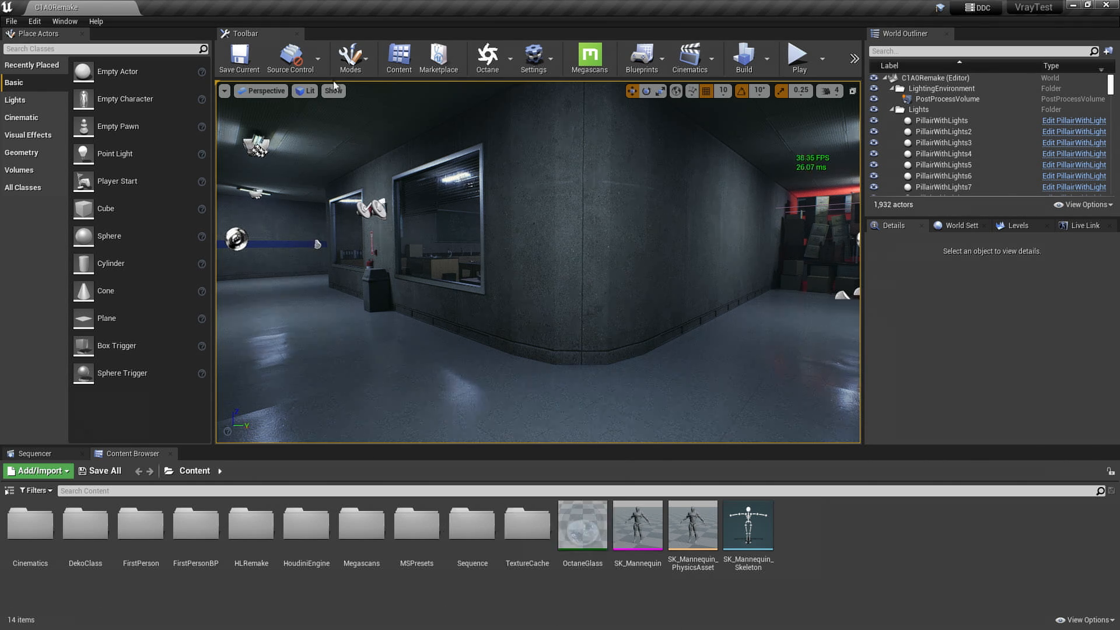
Play the level in the editor viewport to examine the image quality at 65 percent resolution, and stop the session.
{"action": "left_click", "coordinate": [799, 57]}
{"action": "left_click", "coordinate": [505, 397]}
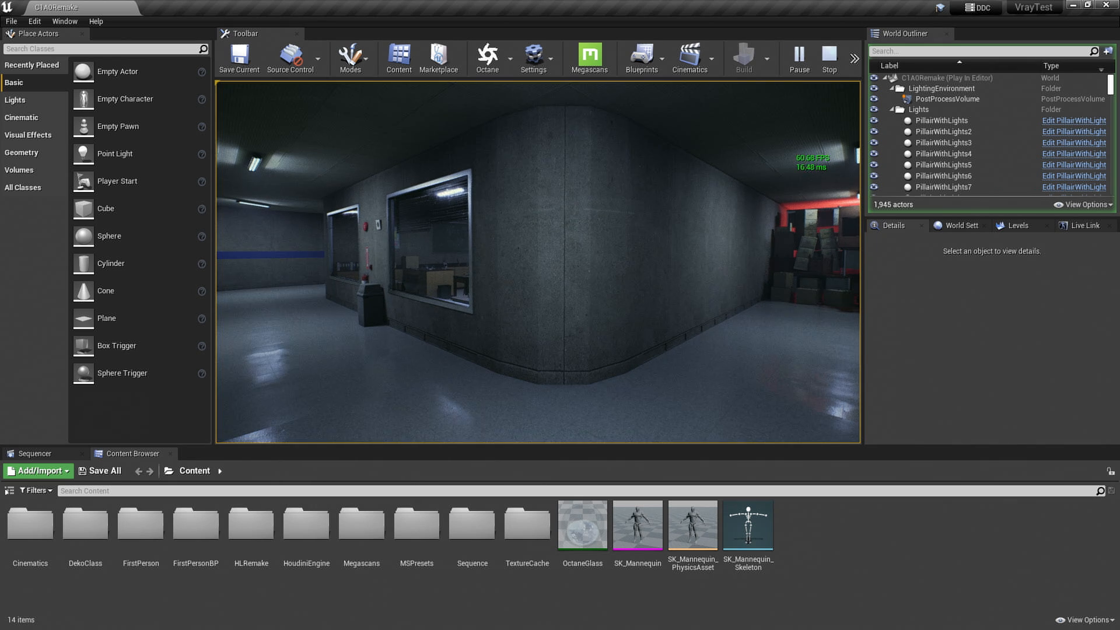
{"action": "key", "text": "Escape"}
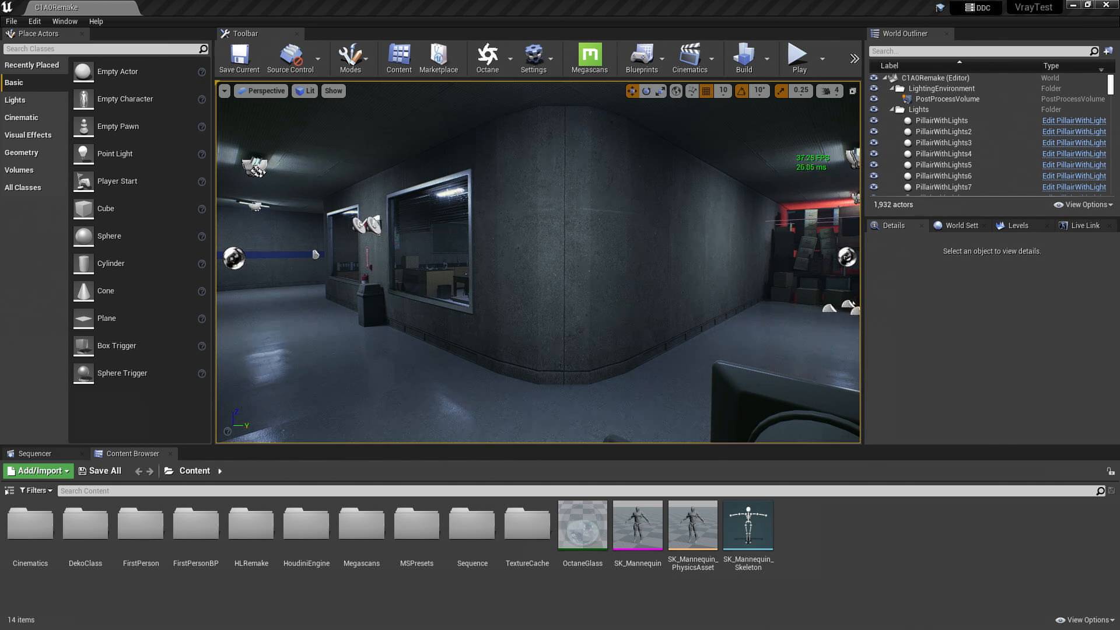
Switch to the Notepad note, copy the command r.FidelityFX.FSR.UseFP16, and move the note out of the way.
{"action": "left_click_drag", "start_coordinate": [1119, 596], "coordinate": [514, 280]}
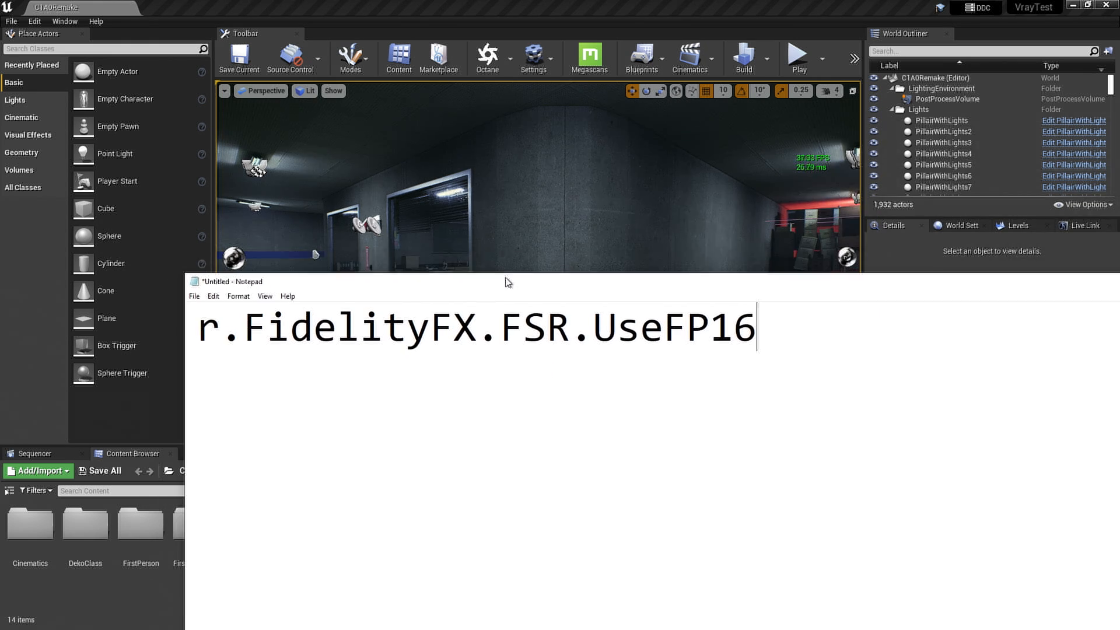
{"action": "left_click_drag", "start_coordinate": [805, 358], "coordinate": [112, 335]}
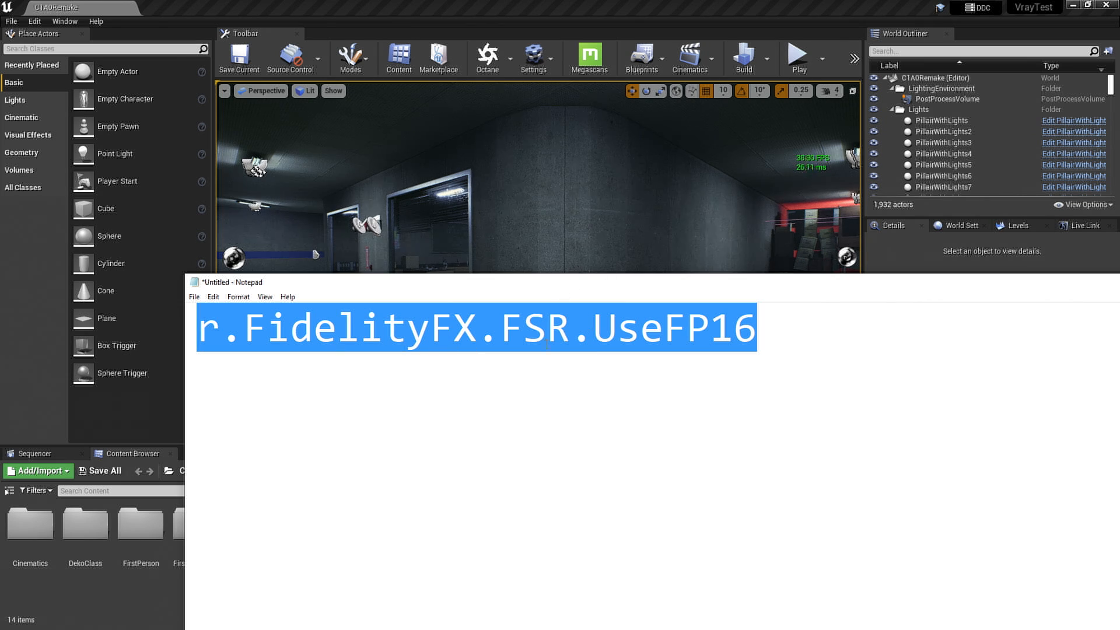
{"action": "left_click_drag", "start_coordinate": [643, 287], "coordinate": [1119, 362]}
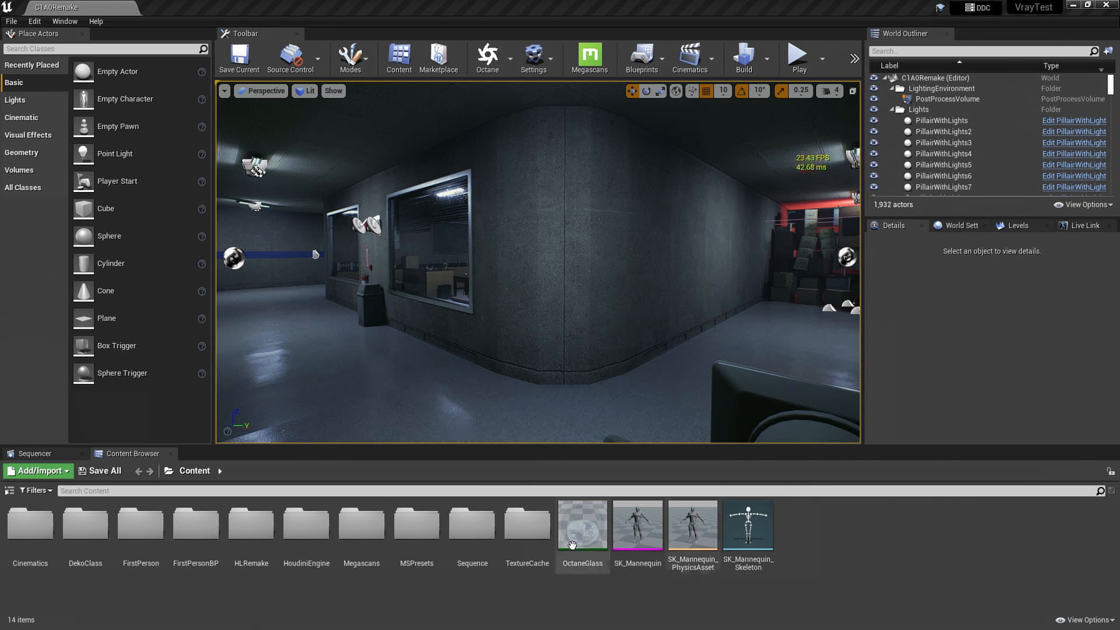
Run the console command r.FidelityFX.FSR.UseFP16 1 to enable half-precision processing for FSR.
{"action": "right_click_drag", "start_coordinate": [499, 256], "coordinate": [512, 252]}
{"action": "key", "text": "grave"}
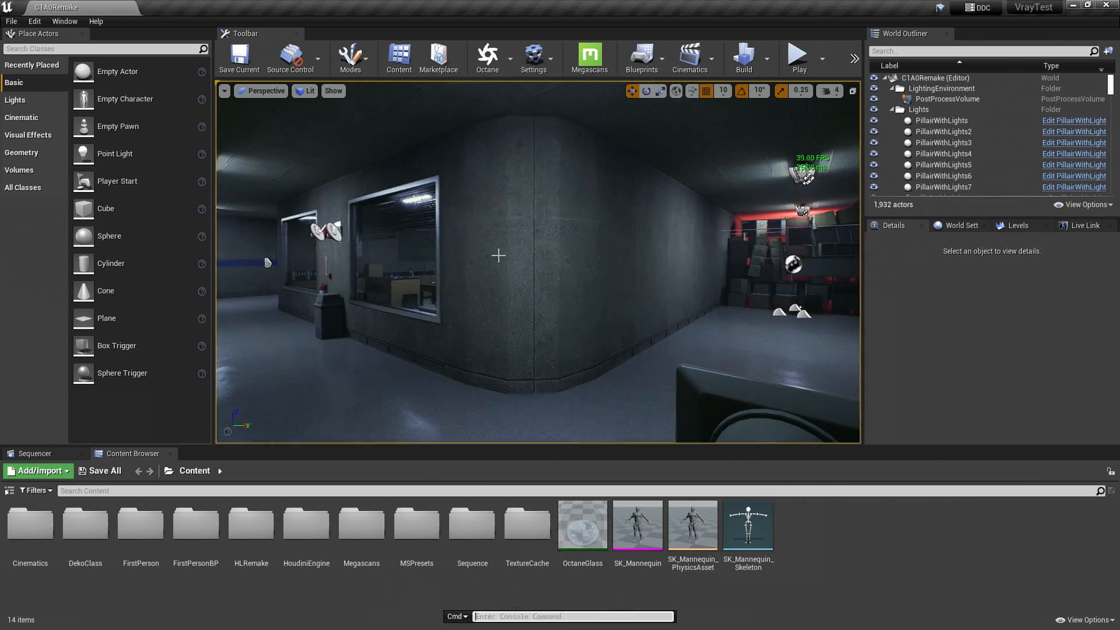
{"action": "key", "text": "Up"}
{"action": "type", "text": "1"}
{"action": "key", "text": "Return"}
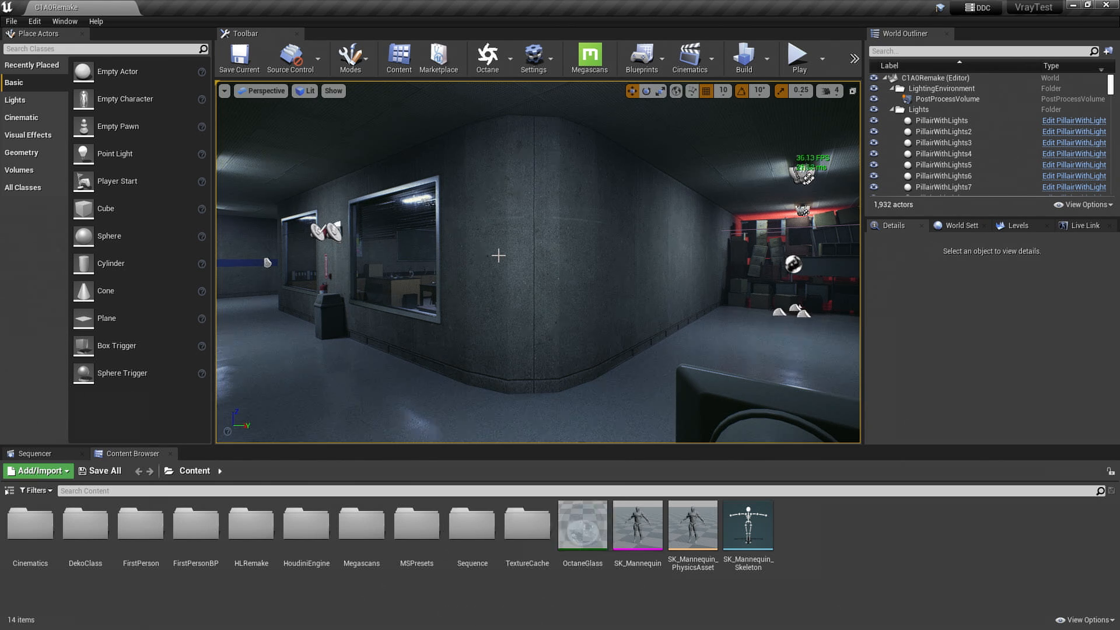
Play the level in the editor viewport to check image quality and frame rate with FP16 enabled, and stop the session.
{"action": "left_click", "coordinate": [798, 56]}
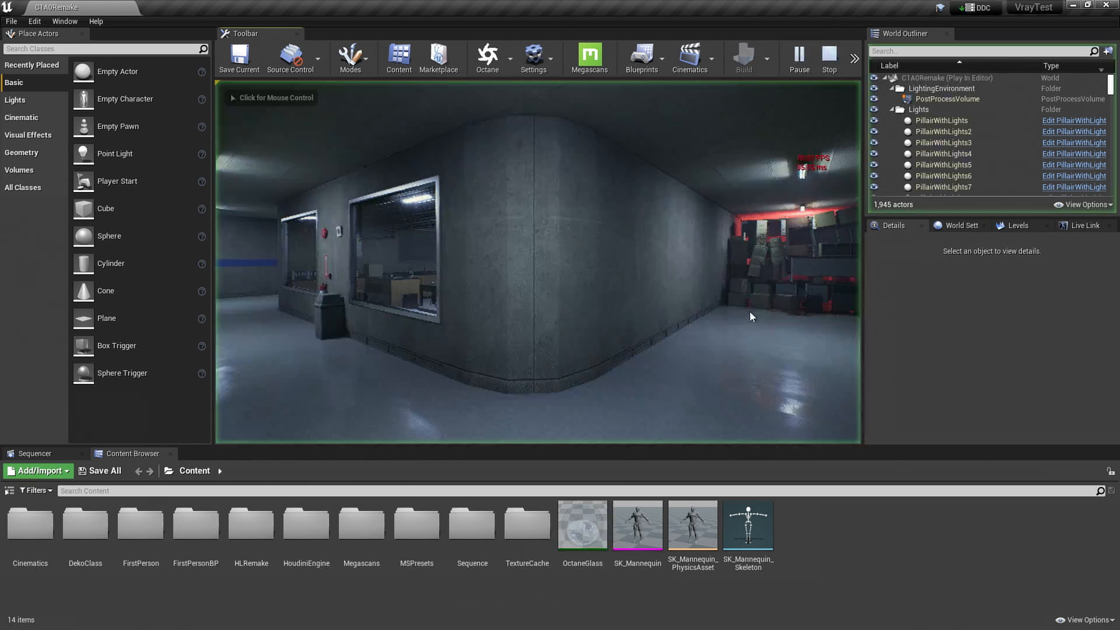
{"action": "left_click", "coordinate": [750, 314]}
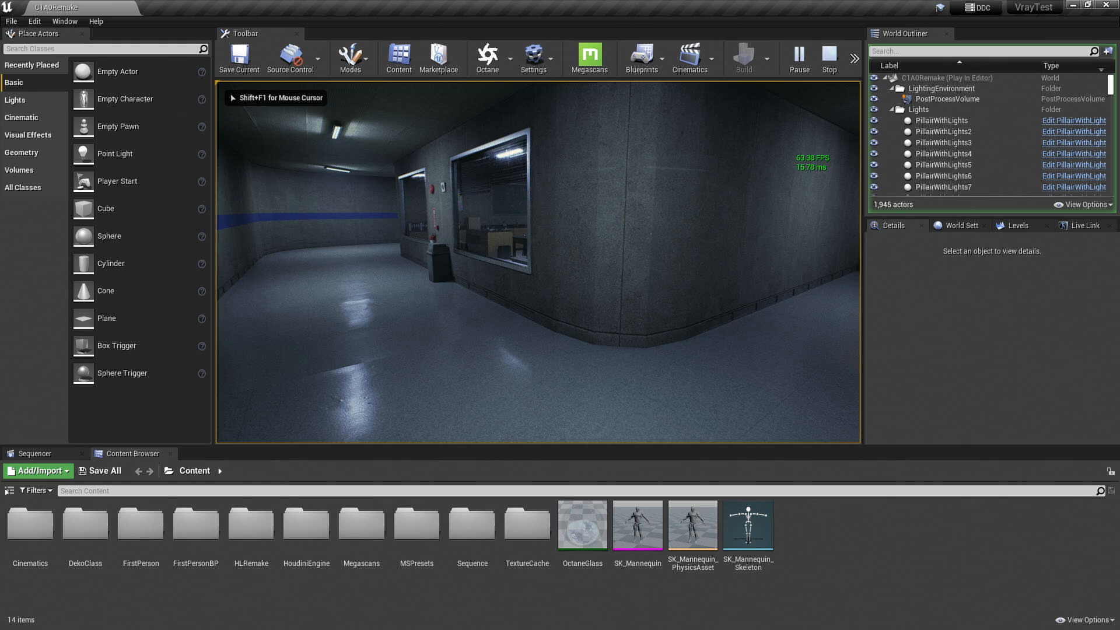
{"action": "key", "text": "Escape"}
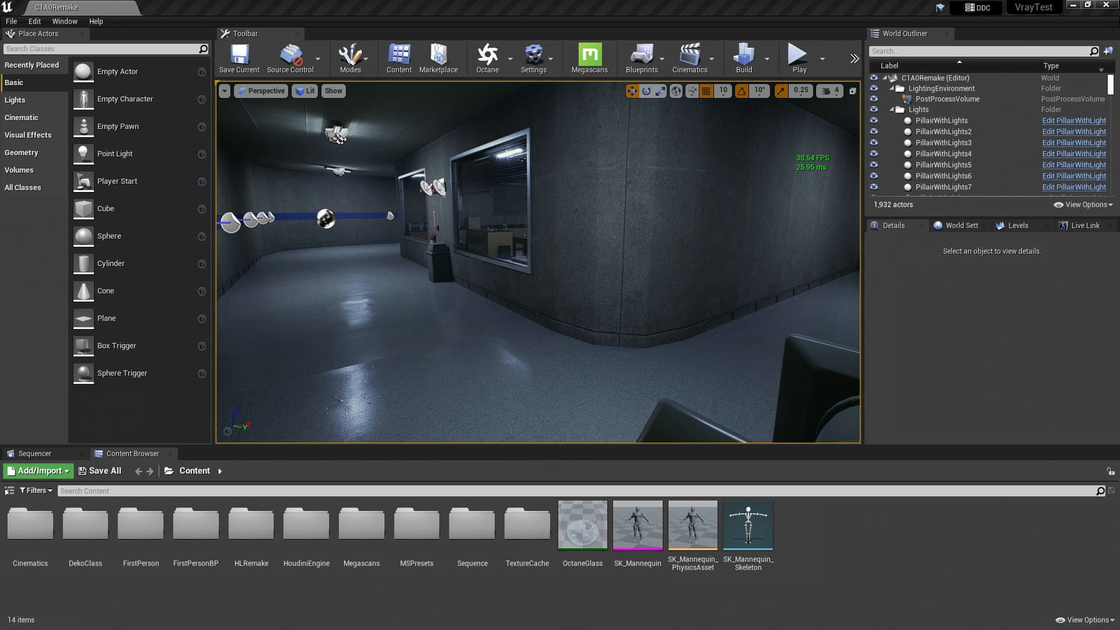
Bring up the Notepad note to review the command r.FidelityFX.FSR.EnableFP16OnNvDX11, and move the note out of the way.
{"action": "left_click_drag", "start_coordinate": [718, 629], "coordinate": [497, 292]}
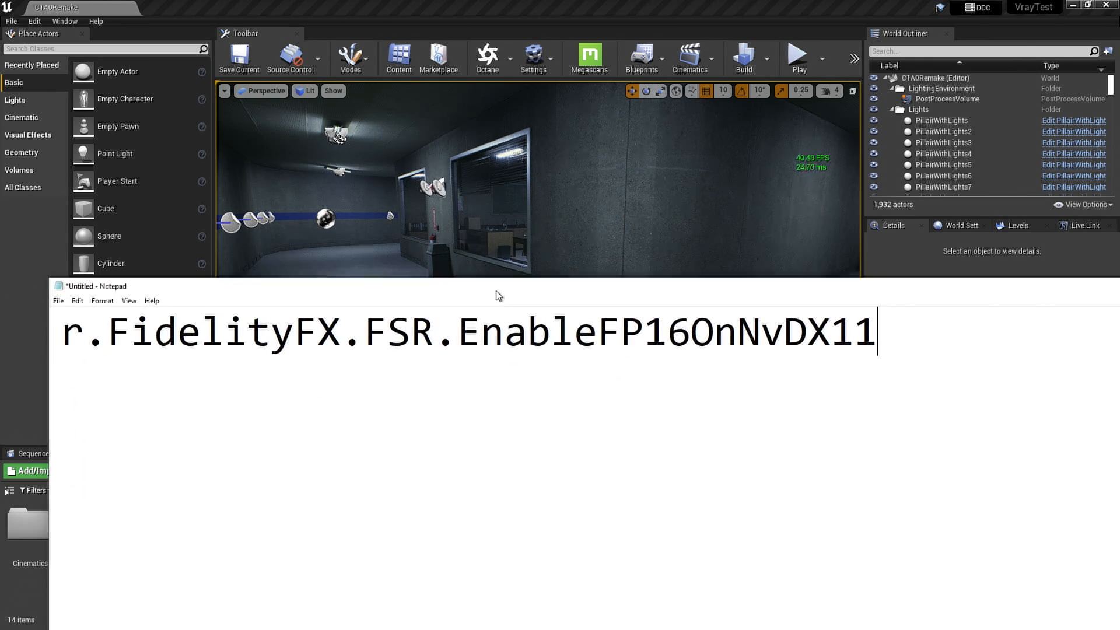
{"action": "type", "text": "1"}
{"action": "left_click_drag", "start_coordinate": [364, 289], "coordinate": [1015, 629]}
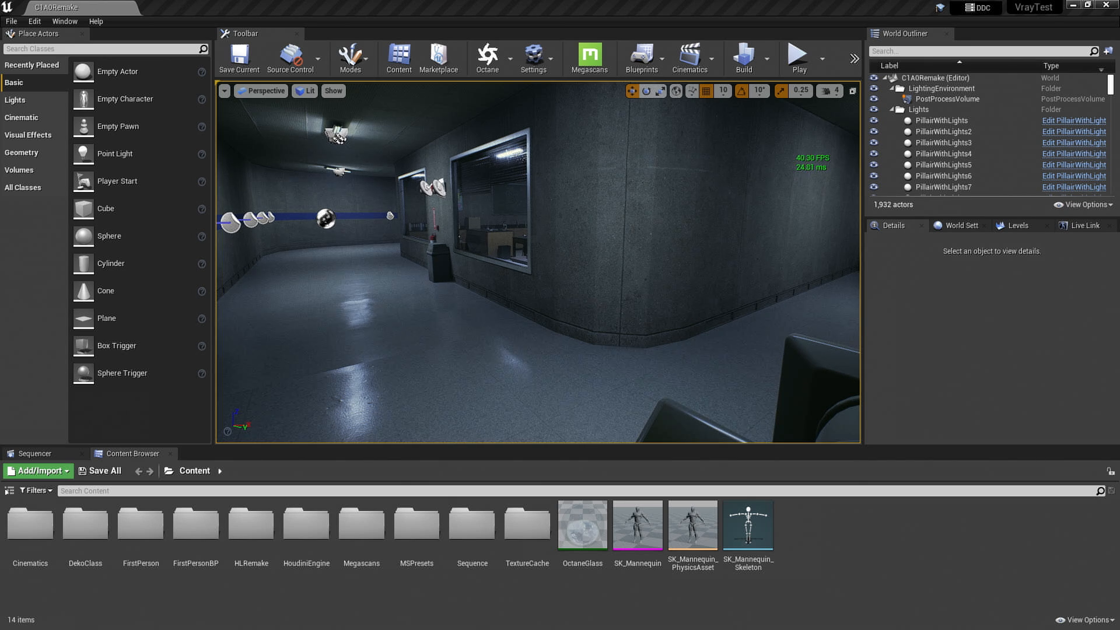
{"action": "left_click_drag", "start_coordinate": [841, 629], "coordinate": [1119, 629]}
Run the console command r.FidelityFX.FSR.RCAS.Enabled 1 to enable RCAS sharpening for FSR.
{"action": "mouse_move", "coordinate": [629, 276]}
{"action": "right_mouse_down"}
{"action": "mouse_move", "coordinate": [654, 280]}
{"action": "mouse_move", "coordinate": [628, 282]}
{"action": "right_mouse_up"}
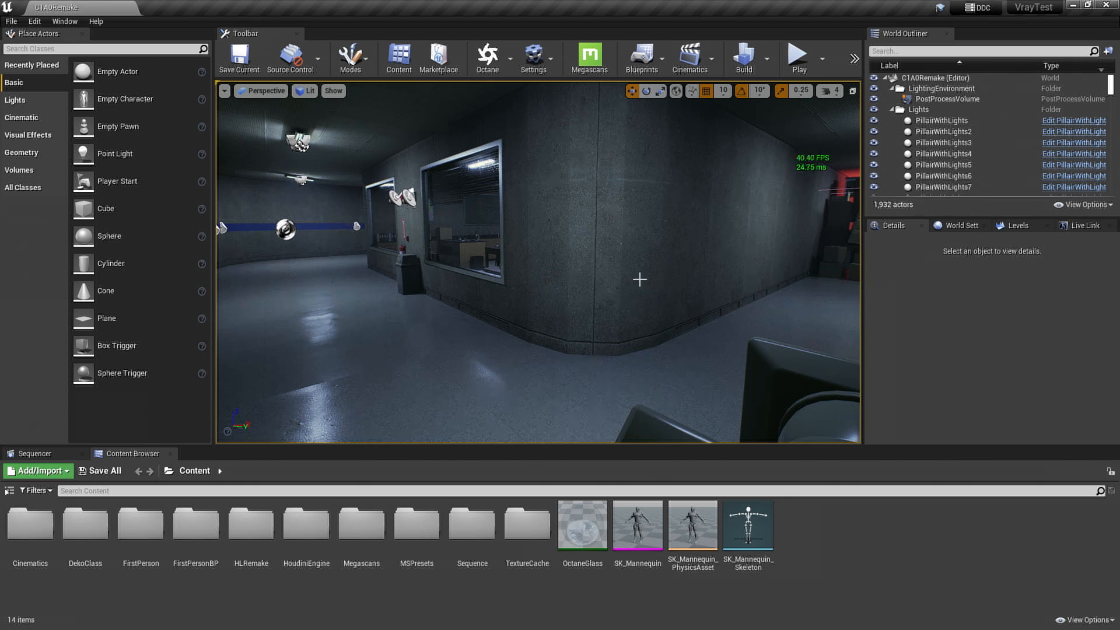
{"action": "right_click_drag", "start_coordinate": [636, 273], "coordinate": [624, 277]}
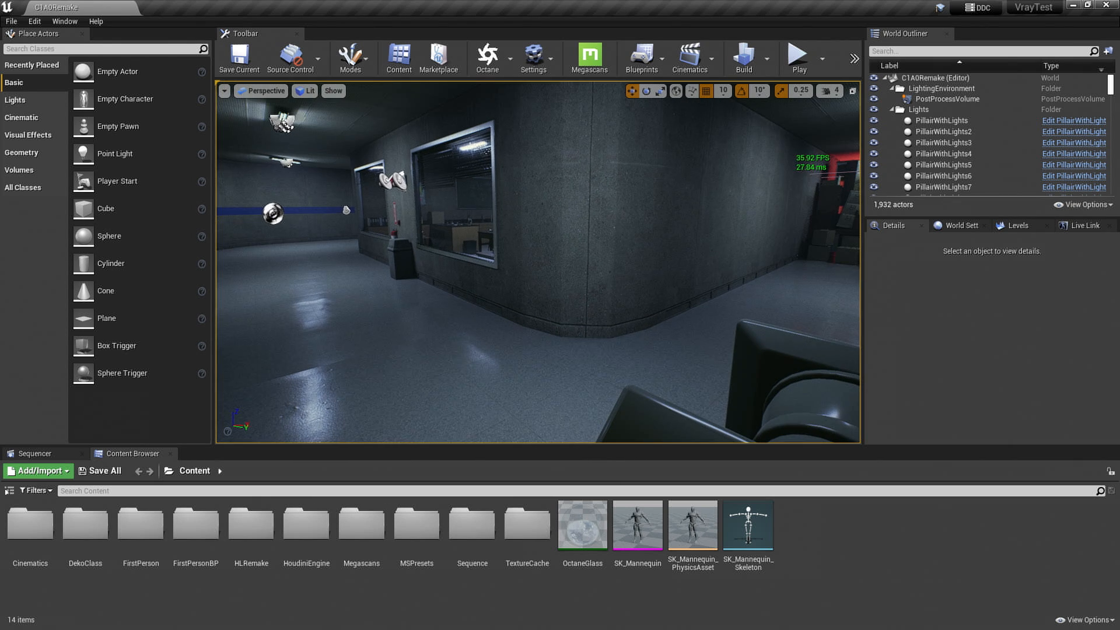
{"action": "key", "text": "grave"}
{"action": "key", "text": "Up"}
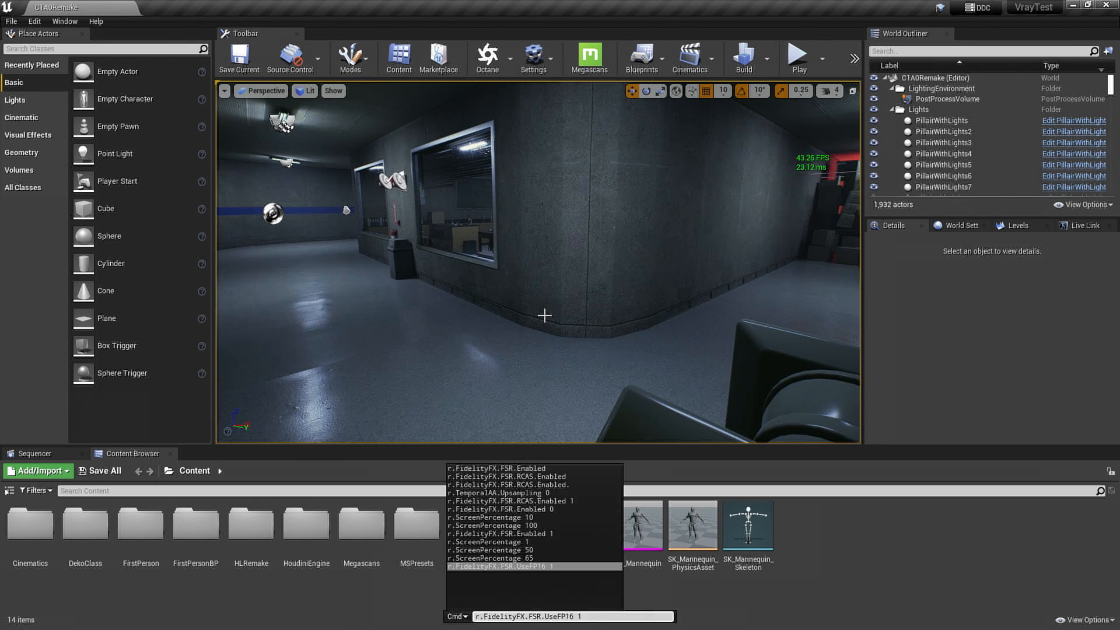
{"action": "key", "text": "ctrl+a"}
{"action": "type", "text": "r.FidelityFX.FSR.RCAS.Enabled 1"}
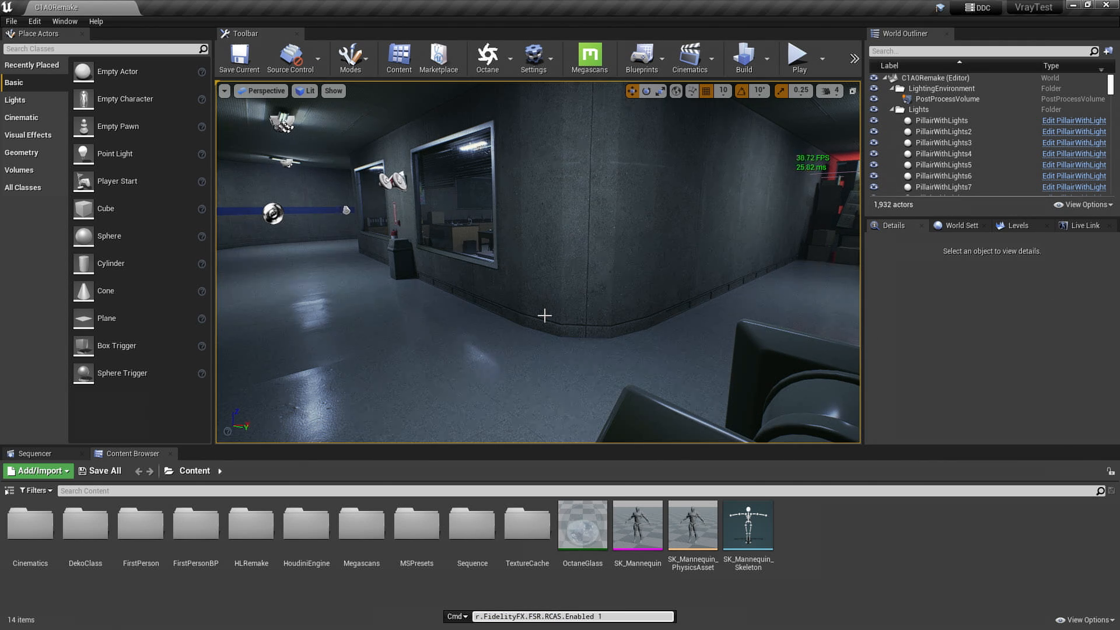
{"action": "key", "text": "Return"}
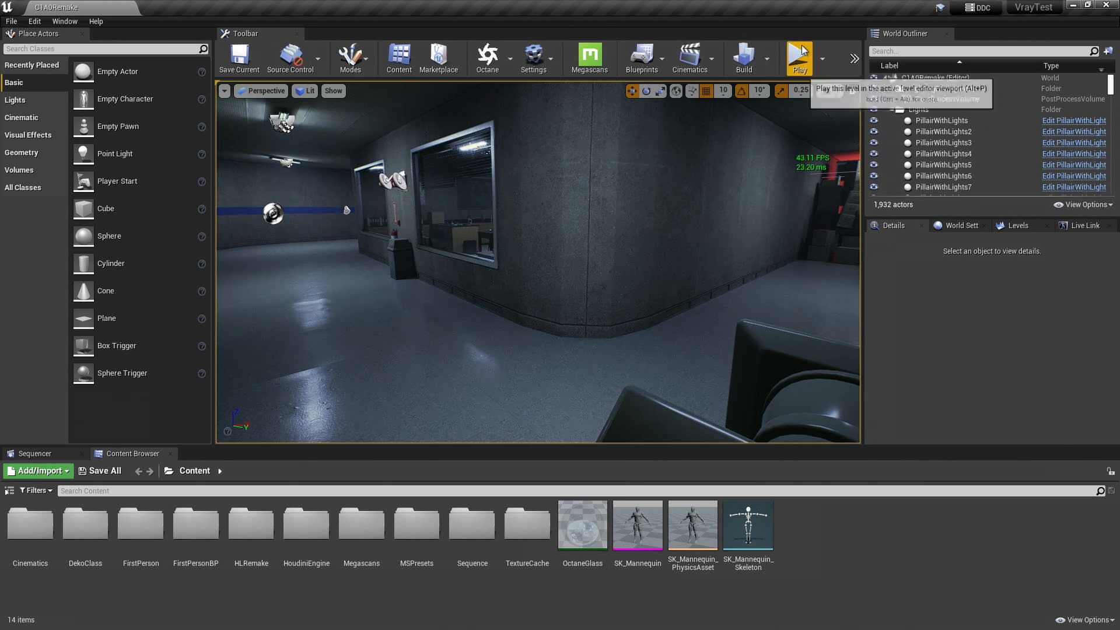
Play the level in the editor viewport to check image sharpness and frame rate with RCAS enabled, and stop the session.
{"action": "key", "text": "alt+p"}
{"action": "left_click", "coordinate": [730, 232]}
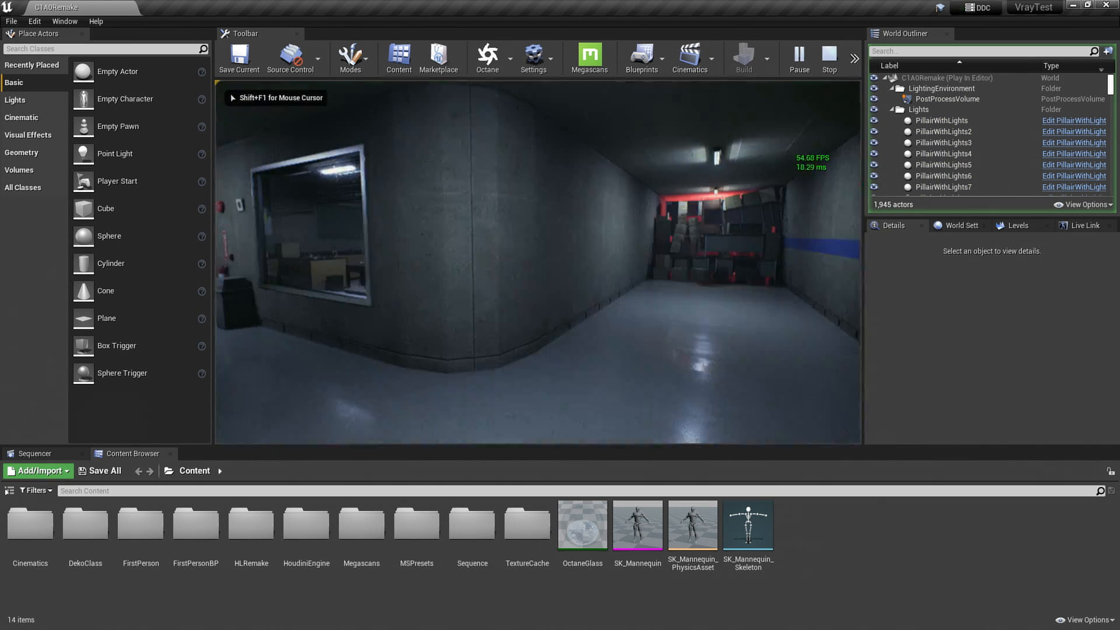
{"action": "key", "text": "Escape"}
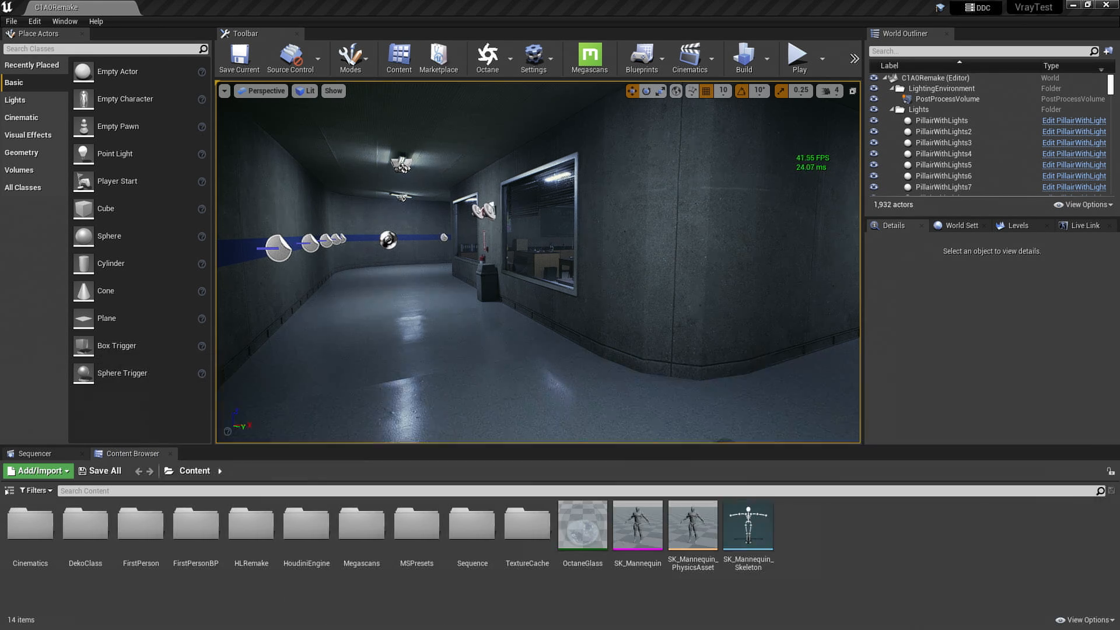
Run the console command r.FidelityFX.FSR.RCAS.Sharpness 0 to set the RCAS sharpness.
{"action": "right_click_drag", "start_coordinate": [688, 321], "coordinate": [689, 323]}
{"action": "key", "text": "grave"}
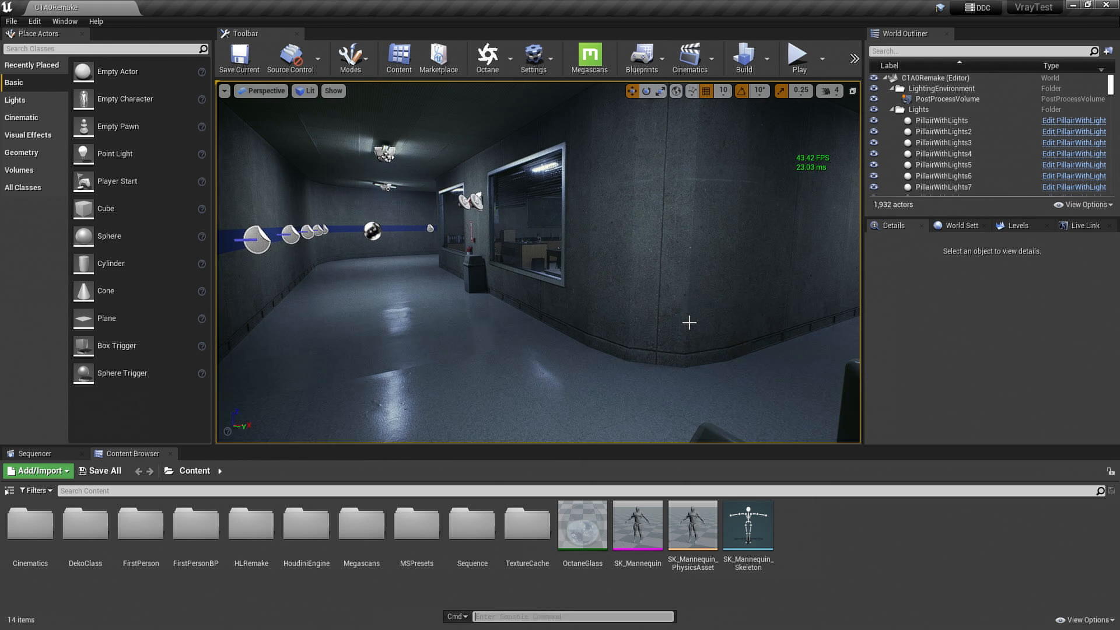
{"action": "type", "text": "r.FidelityFX.FSR.RCAS.Sharpness"}
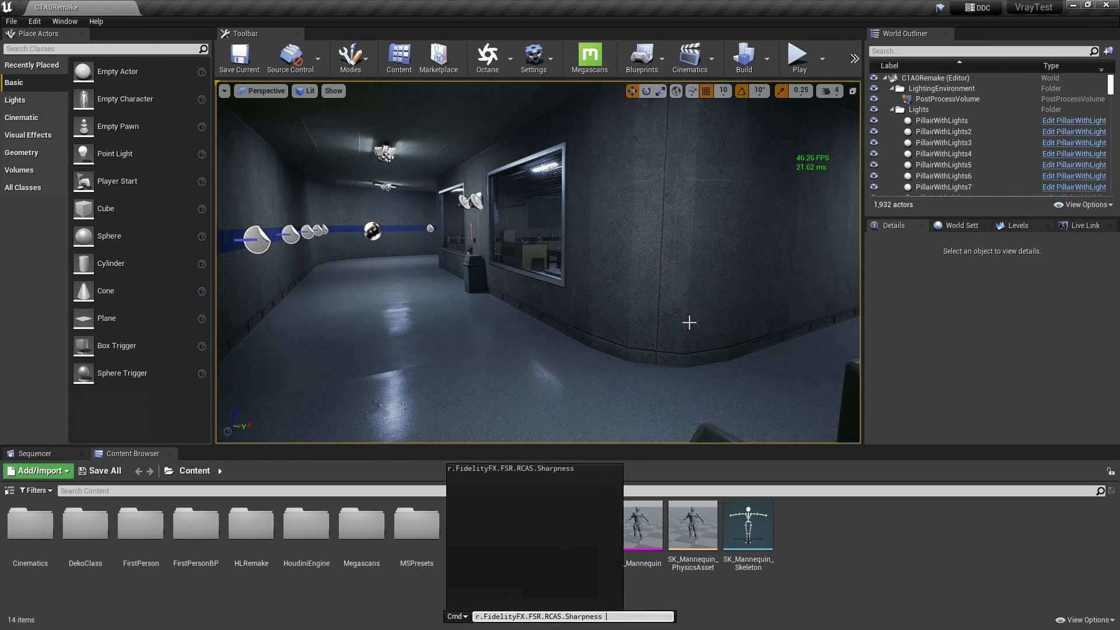
{"action": "type", "text": "0"}
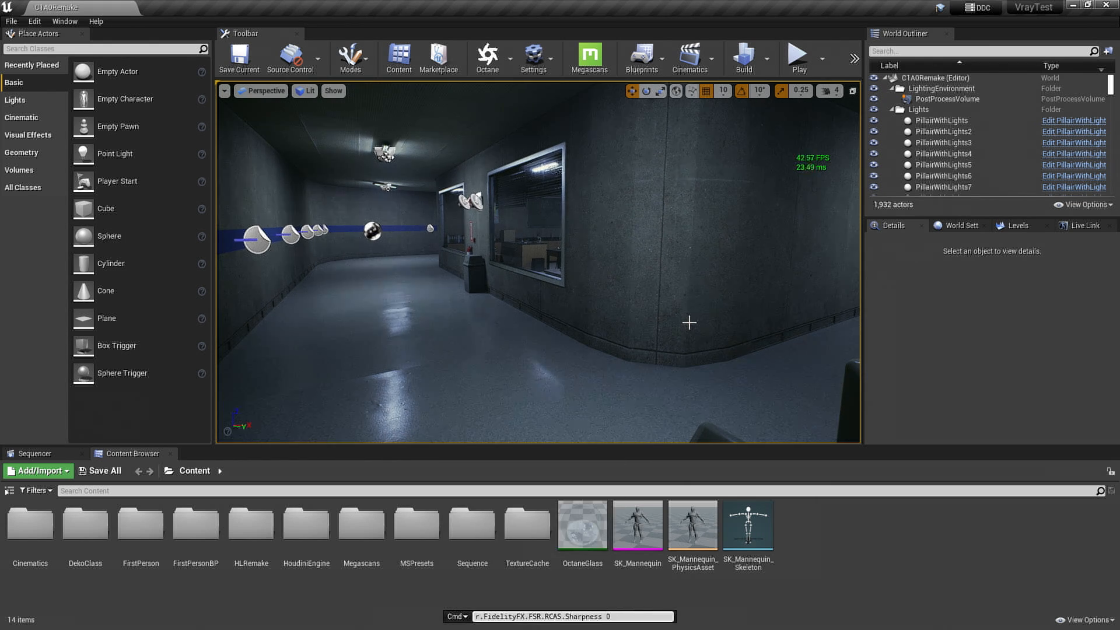
{"action": "key", "text": "Return"}
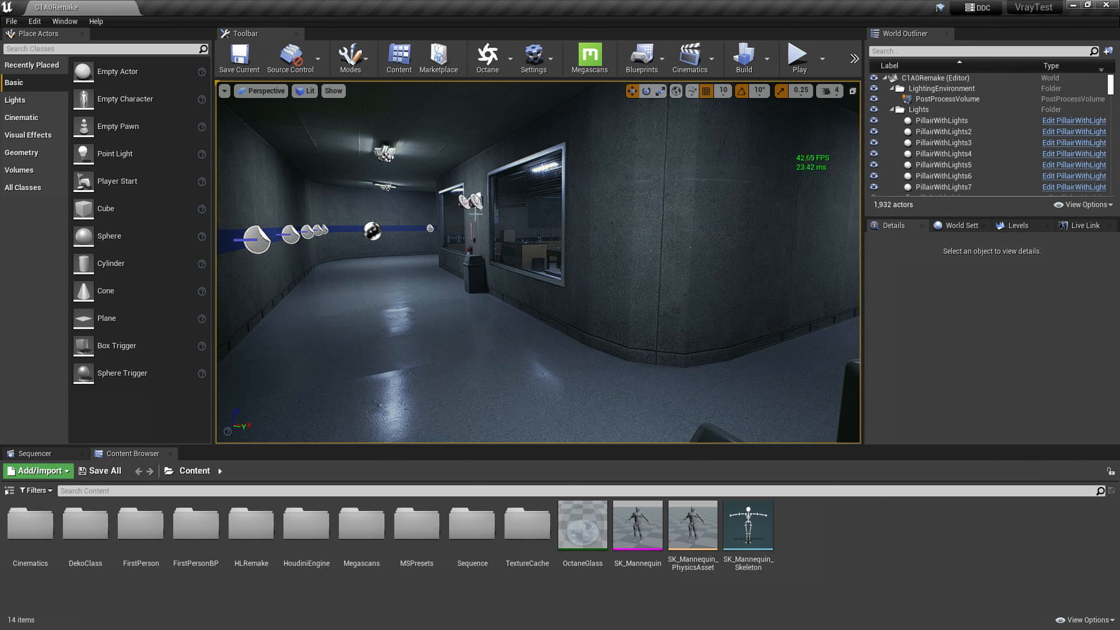
Play the level to judge the image with RCAS sharpness at 0, and stop the session.
{"action": "left_click", "coordinate": [799, 58]}
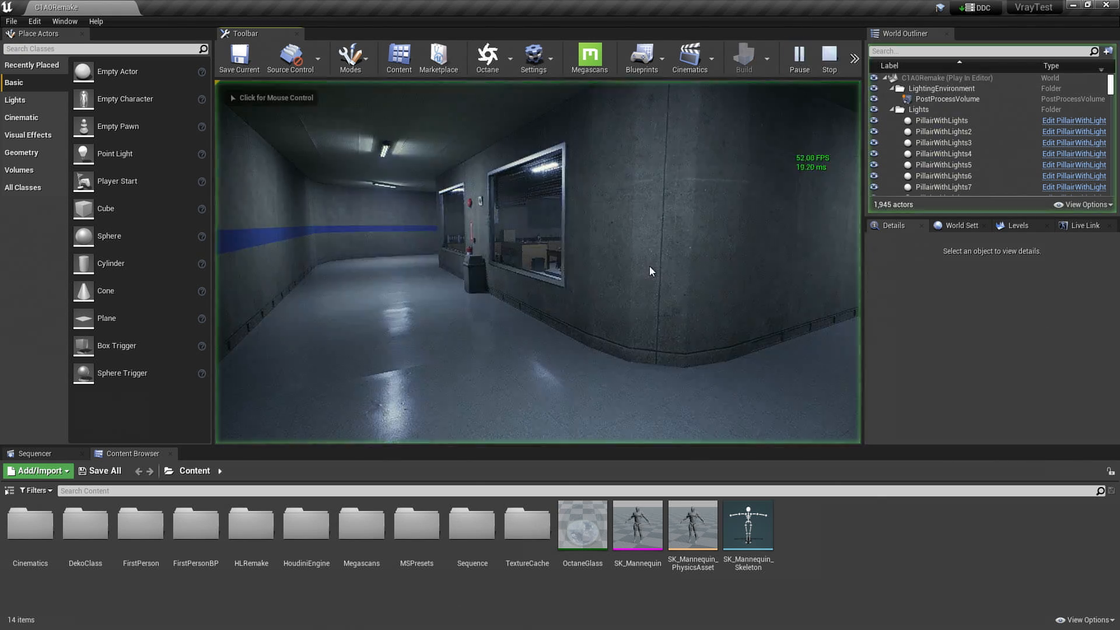
{"action": "left_click", "coordinate": [652, 271]}
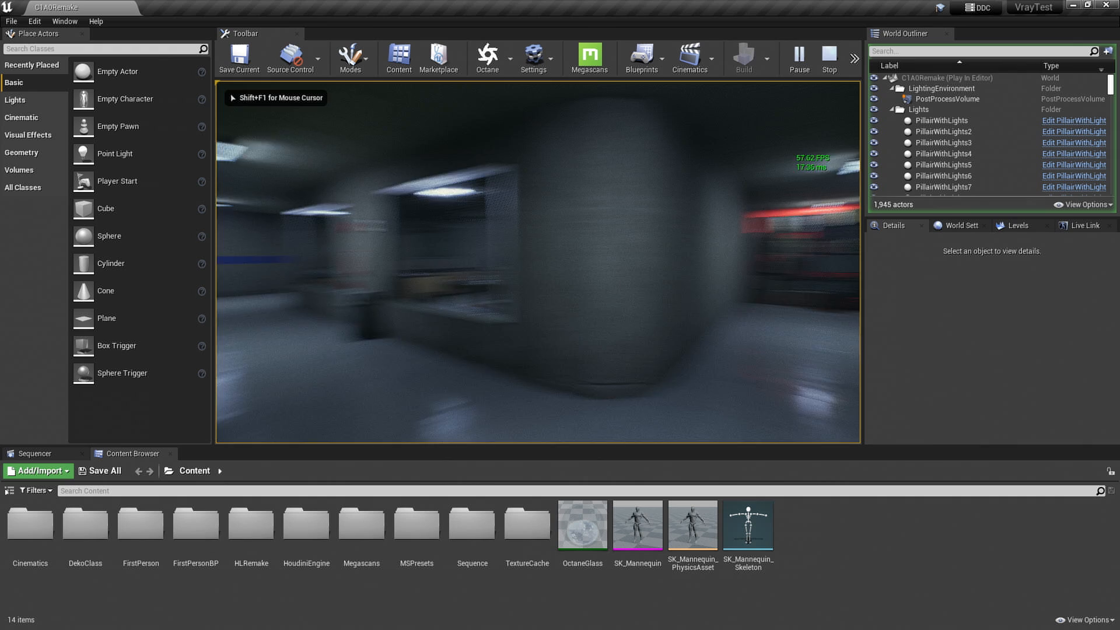
{"action": "key", "text": "Escape"}
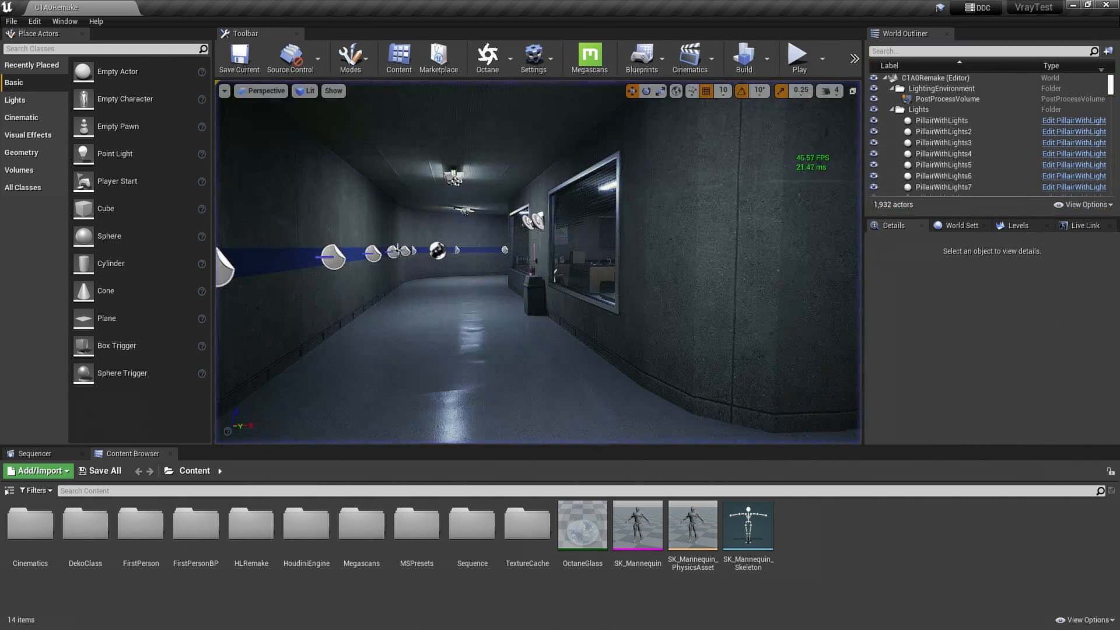
Set the screen percentage to 25 with the console command r.ScreenPercentage 25 and briefly play the level to check the result.
{"action": "key", "text": "grave"}
{"action": "key", "text": "Up"}
{"action": "key", "text": "Up"}
{"action": "key", "text": "Up"}
{"action": "key", "text": "Up"}
{"action": "key", "text": "Up"}
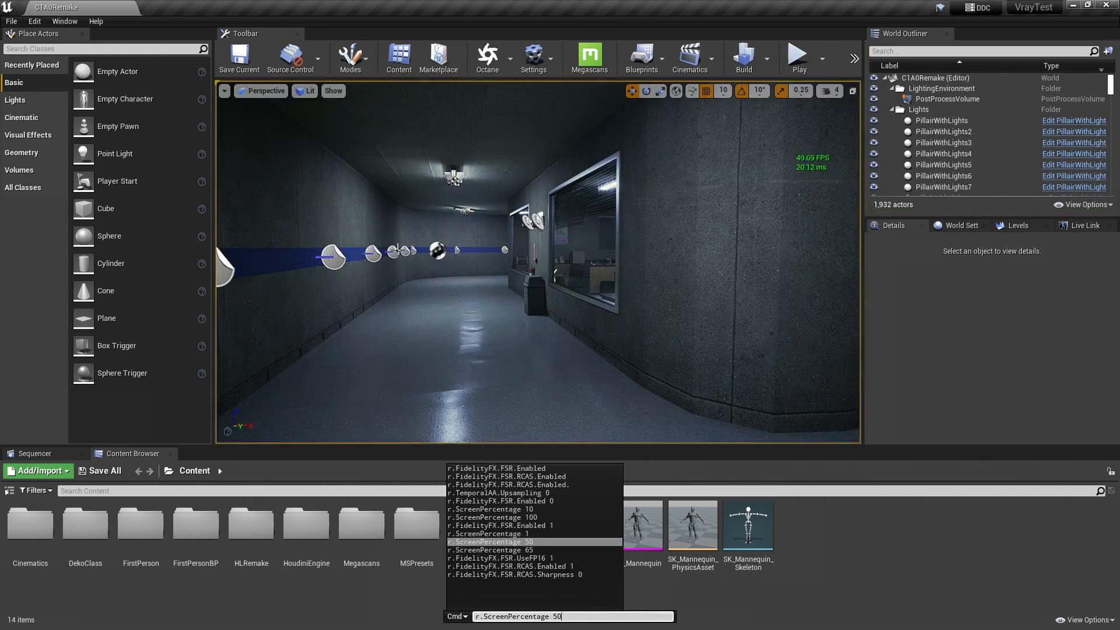
{"action": "key", "text": "BackSpace"}
{"action": "key", "text": "BackSpace"}
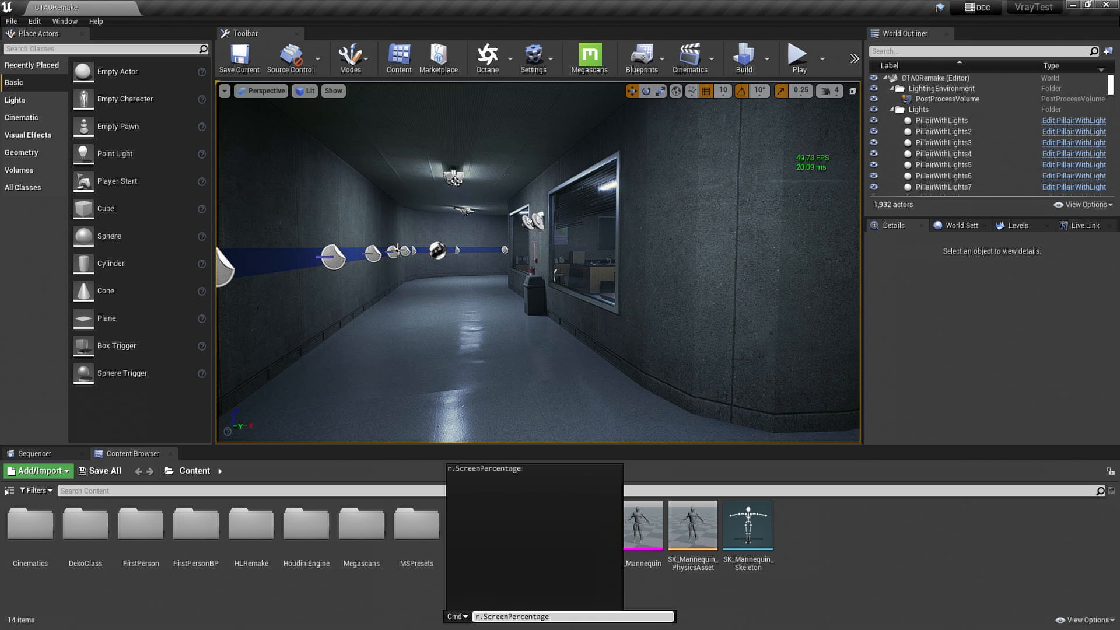
{"action": "type", "text": "25"}
{"action": "key", "text": "Return"}
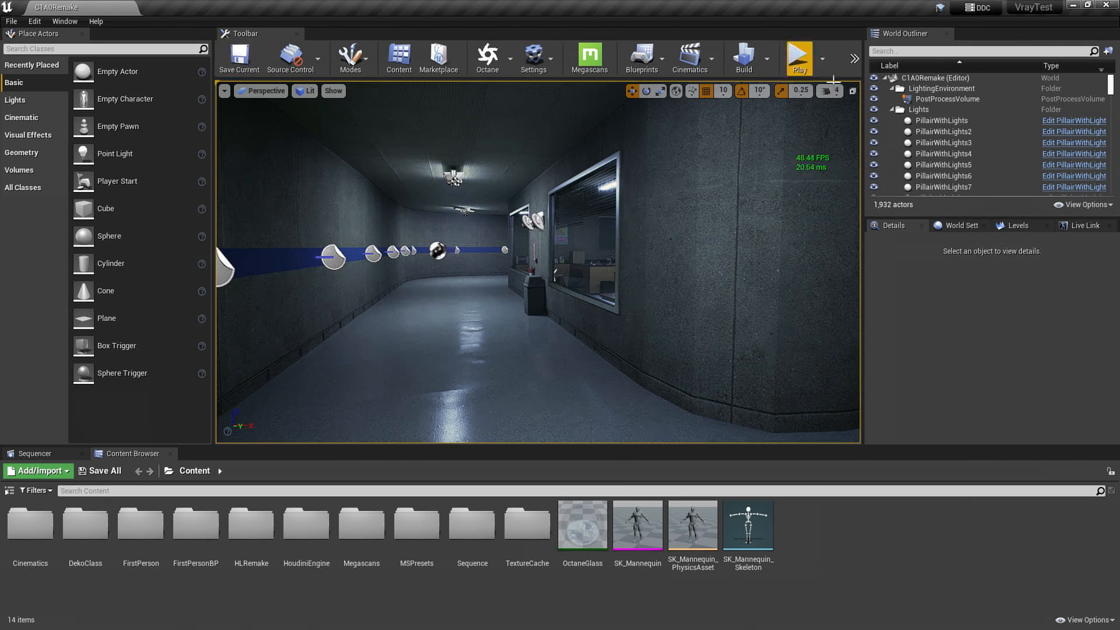
{"action": "left_click", "coordinate": [799, 55]}
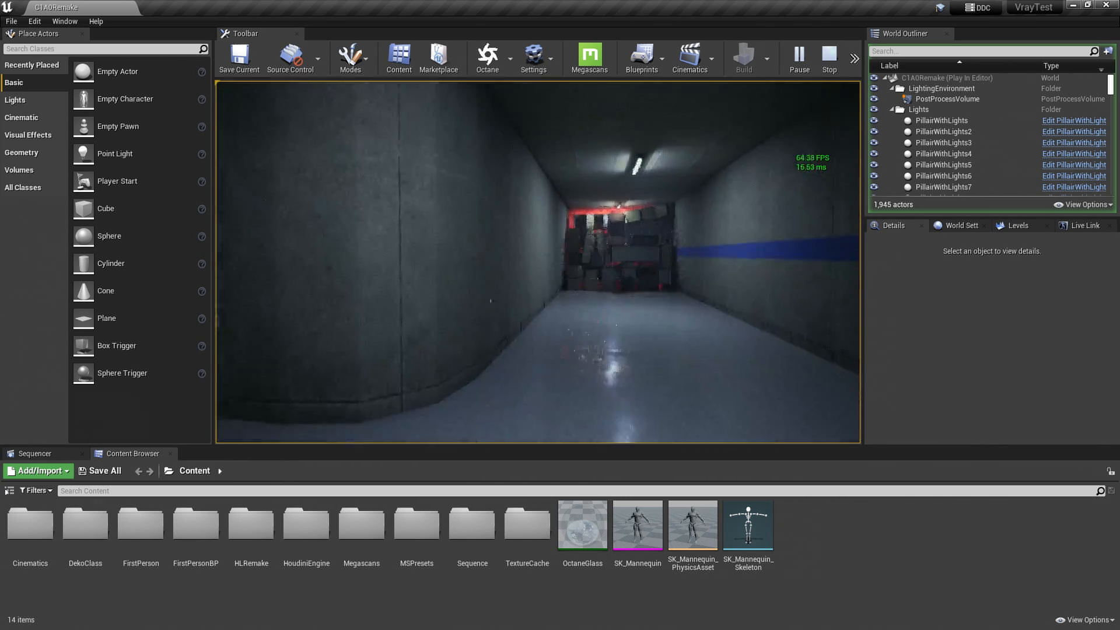
{"action": "key", "text": "Escape"}
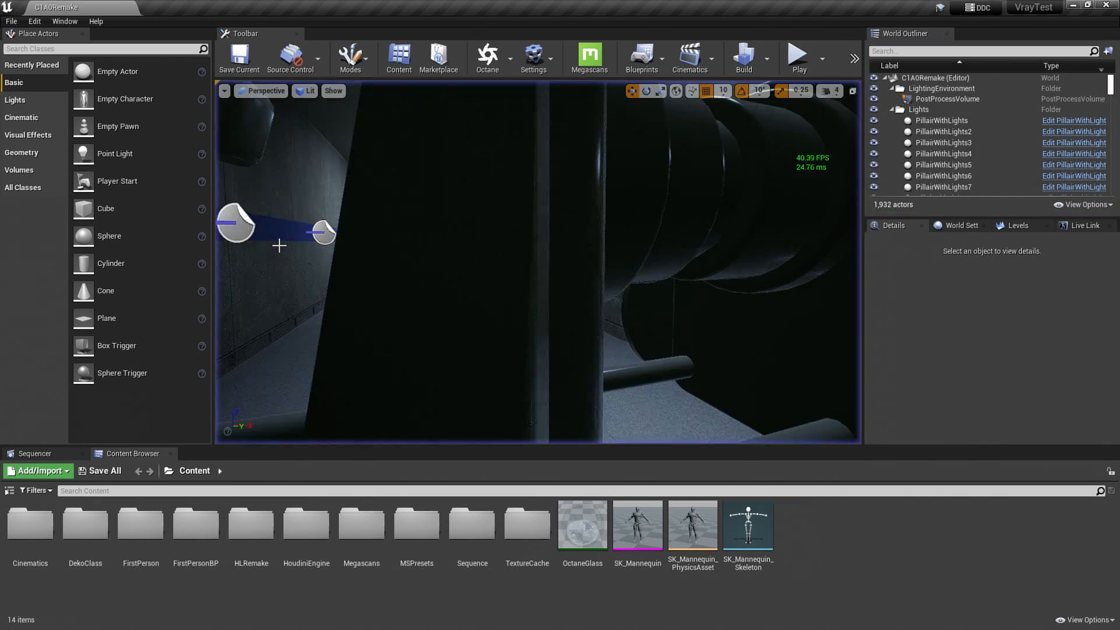
{"action": "key", "text": "w"}
{"action": "right_click_drag", "start_coordinate": [534, 346], "coordinate": [916, 374]}
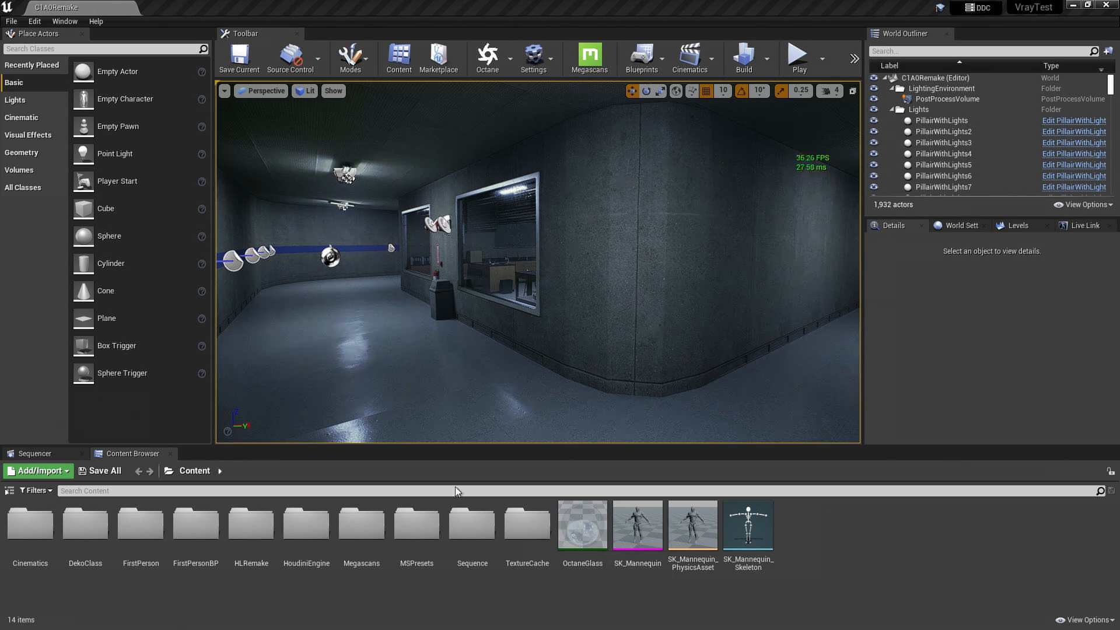
{"action": "key", "text": "w"}
{"action": "right_click_drag", "start_coordinate": [485, 419], "coordinate": [962, 399]}
{"action": "key", "text": "w"}
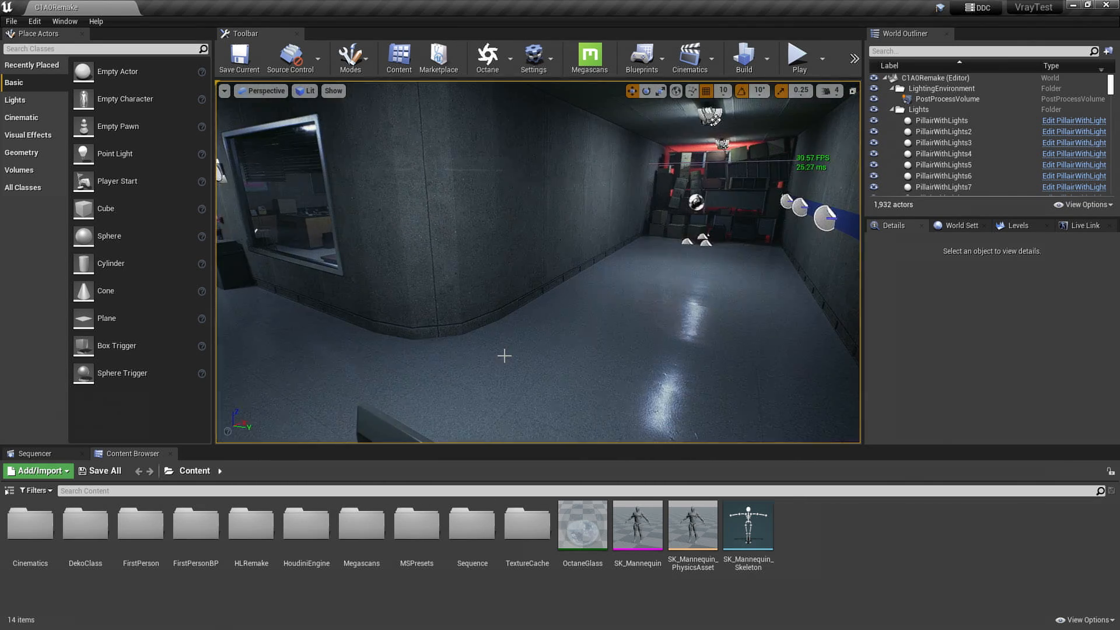
{"action": "key", "text": "w"}
{"action": "mouse_move", "coordinate": [504, 333]}
{"action": "right_mouse_down"}
{"action": "mouse_move", "coordinate": [514, 329]}
{"action": "mouse_move", "coordinate": [309, 326]}
{"action": "mouse_move", "coordinate": [537, 330]}
{"action": "mouse_move", "coordinate": [505, 332]}
{"action": "right_mouse_up"}
{"action": "key", "text": "d"}
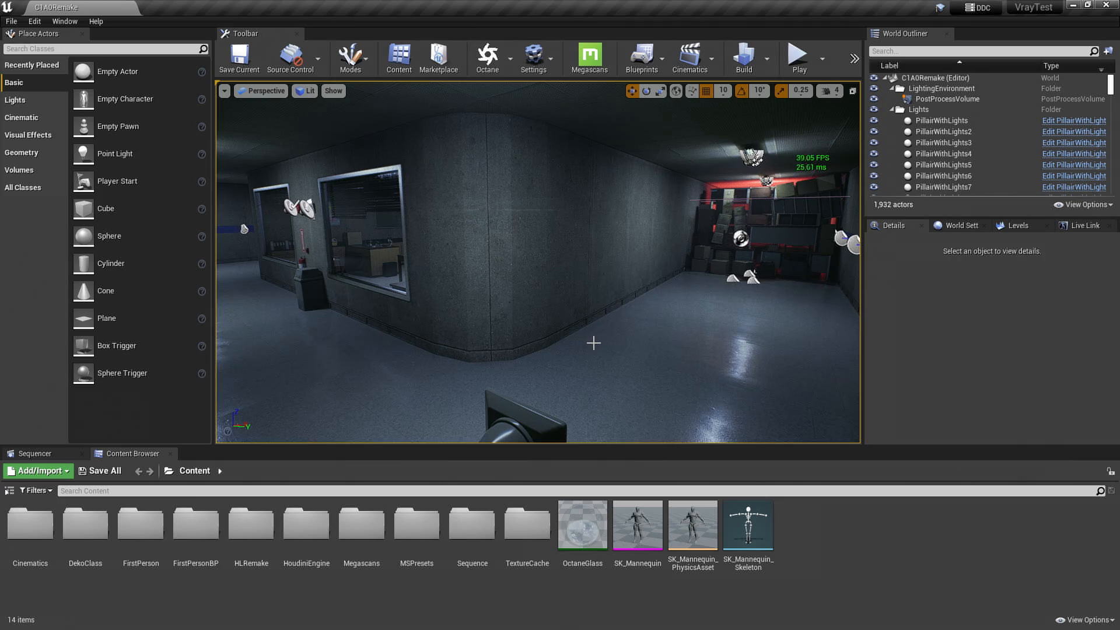
{"action": "right_click_drag", "start_coordinate": [594, 343], "coordinate": [449, 338]}
{"action": "key", "text": "a"}
{"action": "key", "text": "w"}
{"action": "key", "text": "w"}
{"action": "key", "text": "w"}
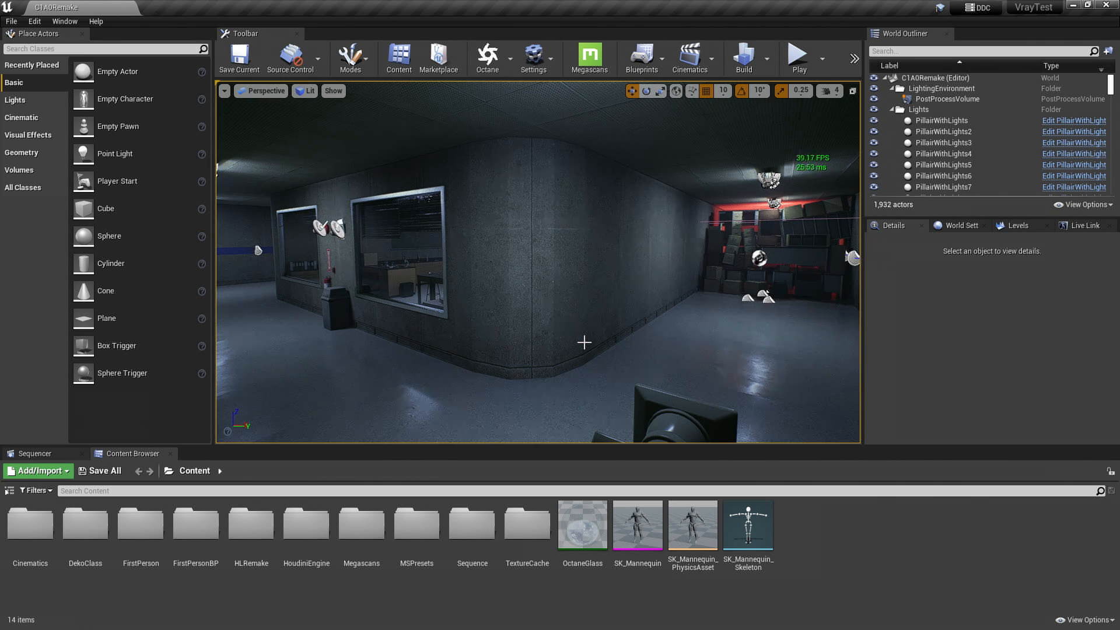
{"action": "right_click_drag", "start_coordinate": [599, 342], "coordinate": [528, 350]}
{"action": "key", "text": "w"}
{"action": "key", "text": "s"}
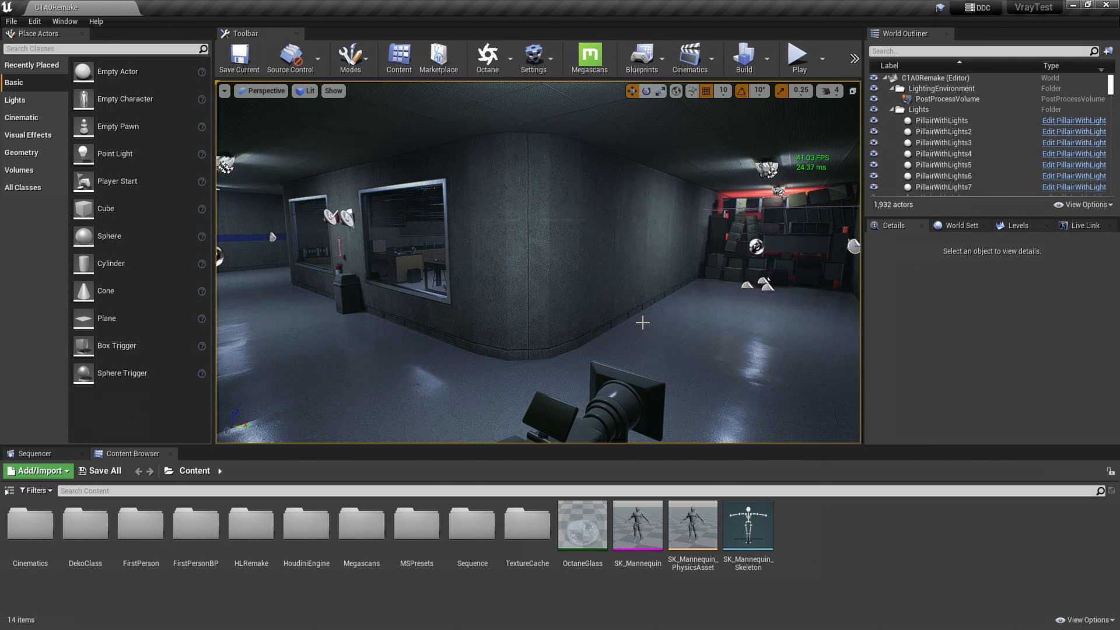
{"action": "mouse_move", "coordinate": [537, 262]}
{"action": "right_mouse_down"}
{"action": "mouse_move", "coordinate": [408, 263]}
{"action": "mouse_move", "coordinate": [558, 265]}
{"action": "right_mouse_up"}
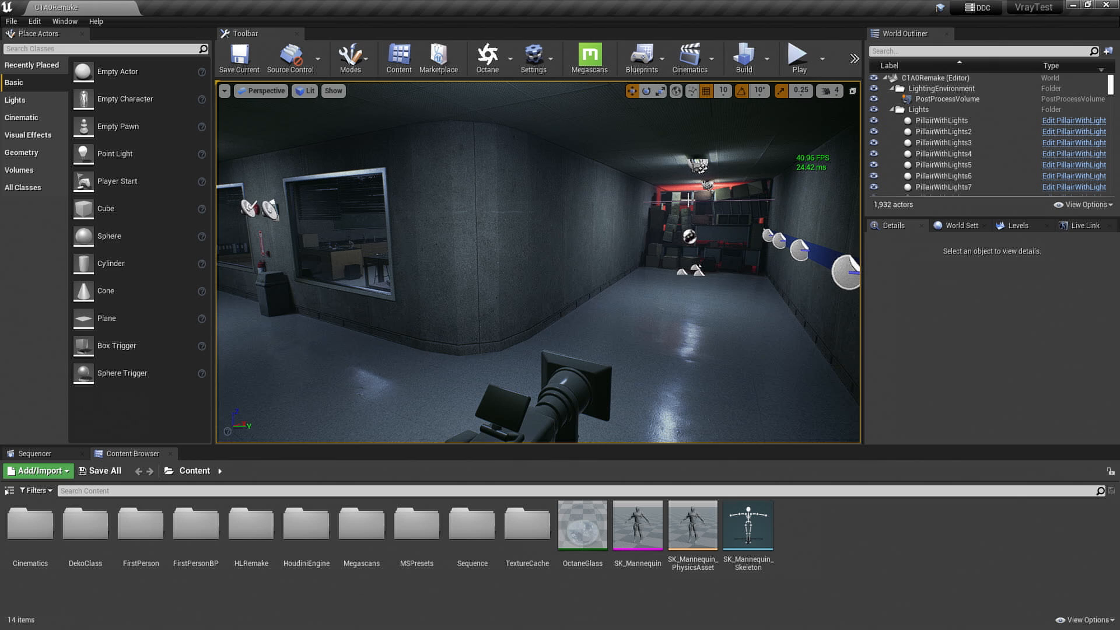
{"action": "right_click_drag", "start_coordinate": [688, 201], "coordinate": [563, 196]}
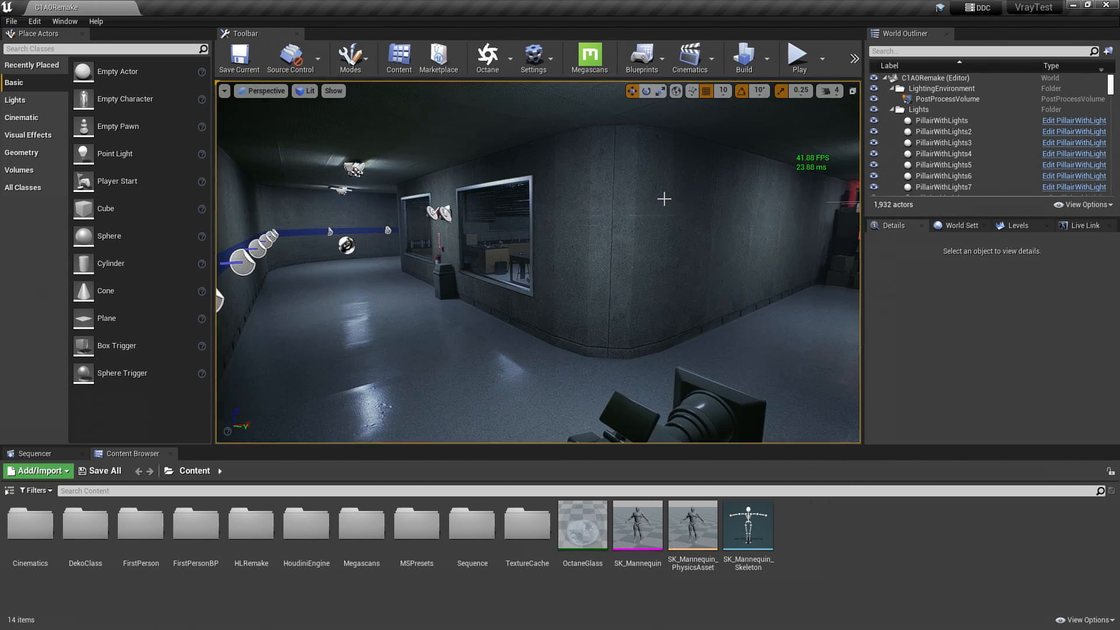
{"action": "right_click_drag", "start_coordinate": [664, 199], "coordinate": [764, 202]}
{"action": "right_click_drag", "start_coordinate": [589, 289], "coordinate": [520, 290]}
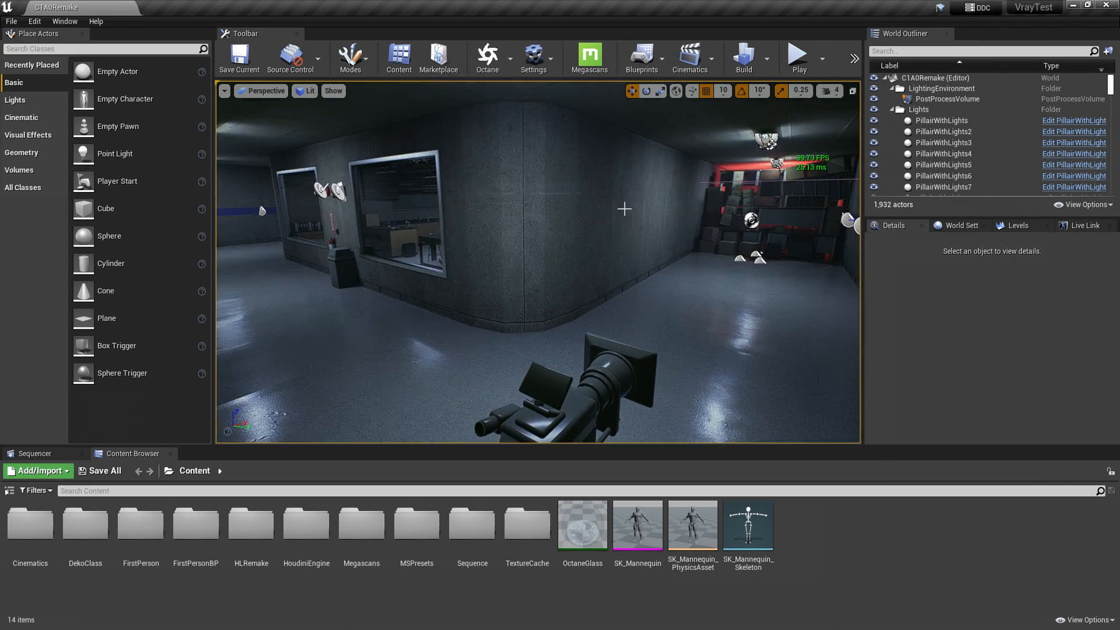
{"action": "right_click_drag", "start_coordinate": [624, 208], "coordinate": [633, 362]}
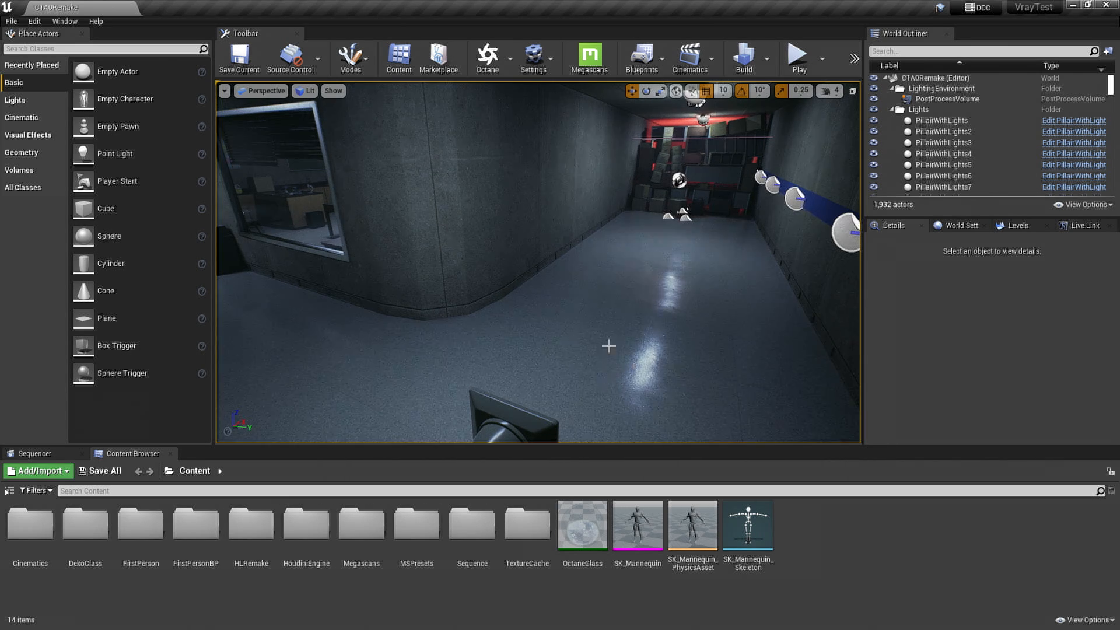
Create a Blueprint class with Actor as its parent in the Content folder and name it SuperResolution.
{"action": "right_click", "coordinate": [826, 526]}
{"action": "left_click", "coordinate": [875, 236]}
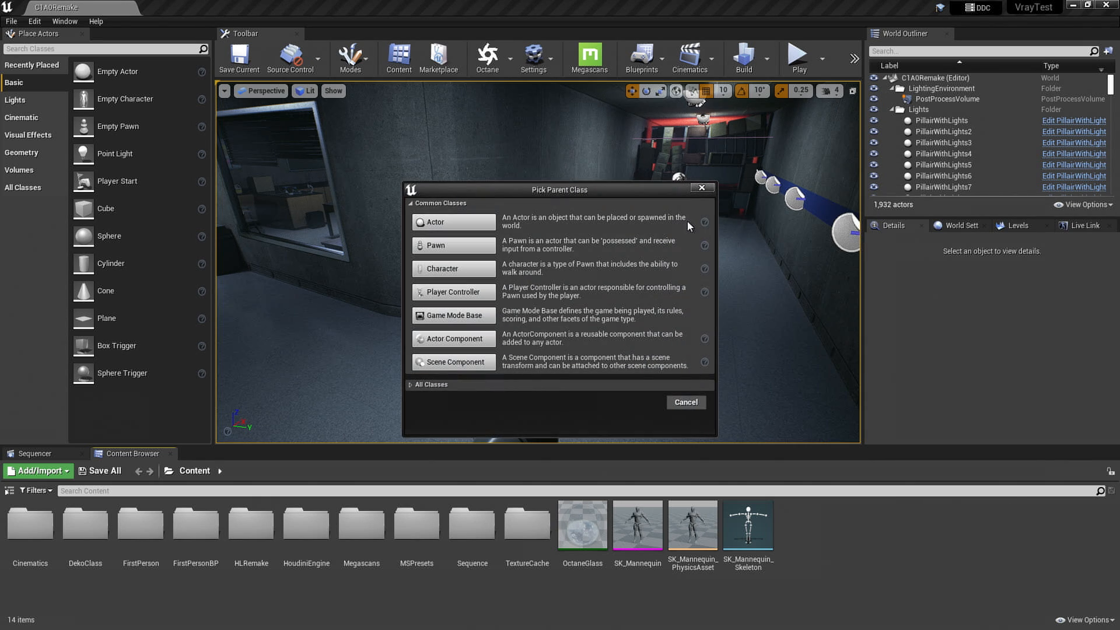
{"action": "left_click", "coordinate": [461, 222]}
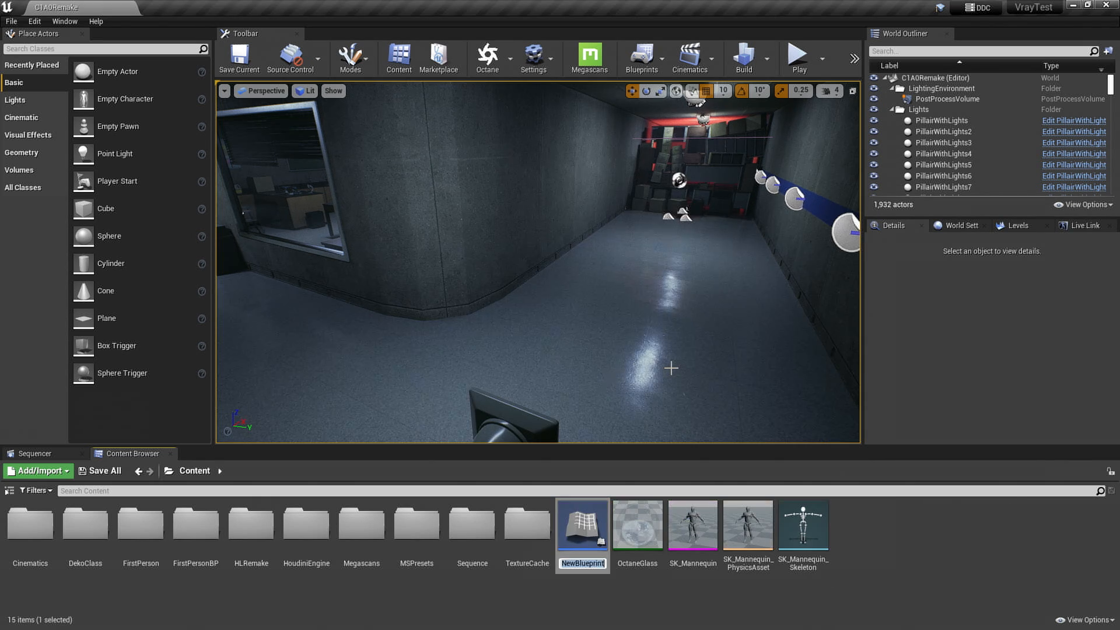
{"action": "type", "text": "SuperResolution"}
{"action": "key", "text": "Return"}
Open the Event Graph of the SuperResolution blueprint and delete the ActorBeginOverlap and Tick event nodes.
{"action": "double_click", "coordinate": [802, 527]}
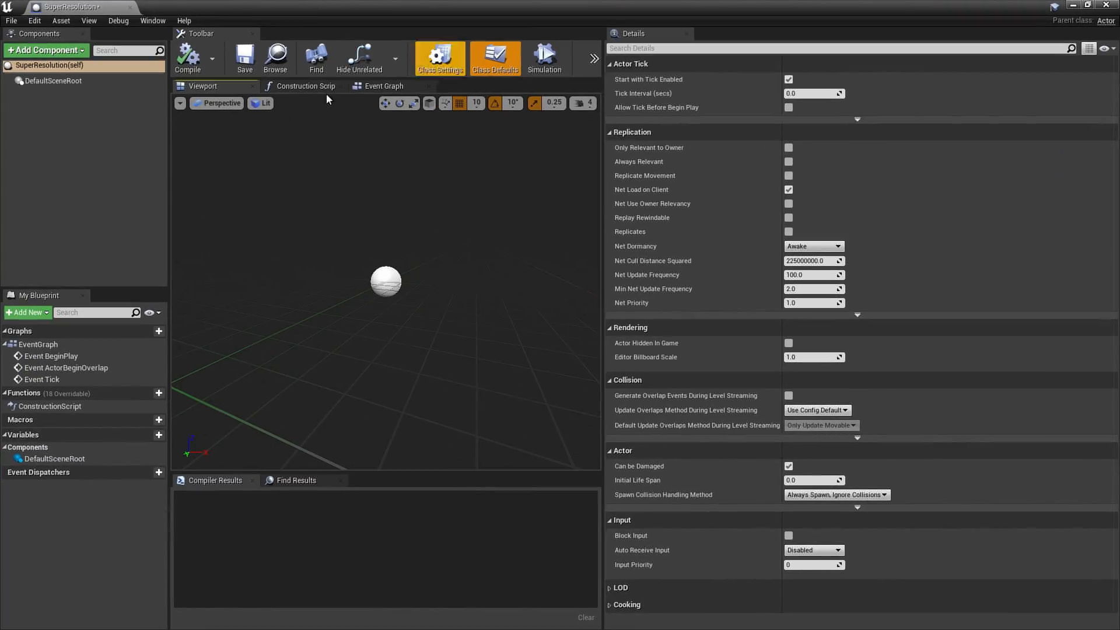
{"action": "left_click", "coordinate": [382, 86]}
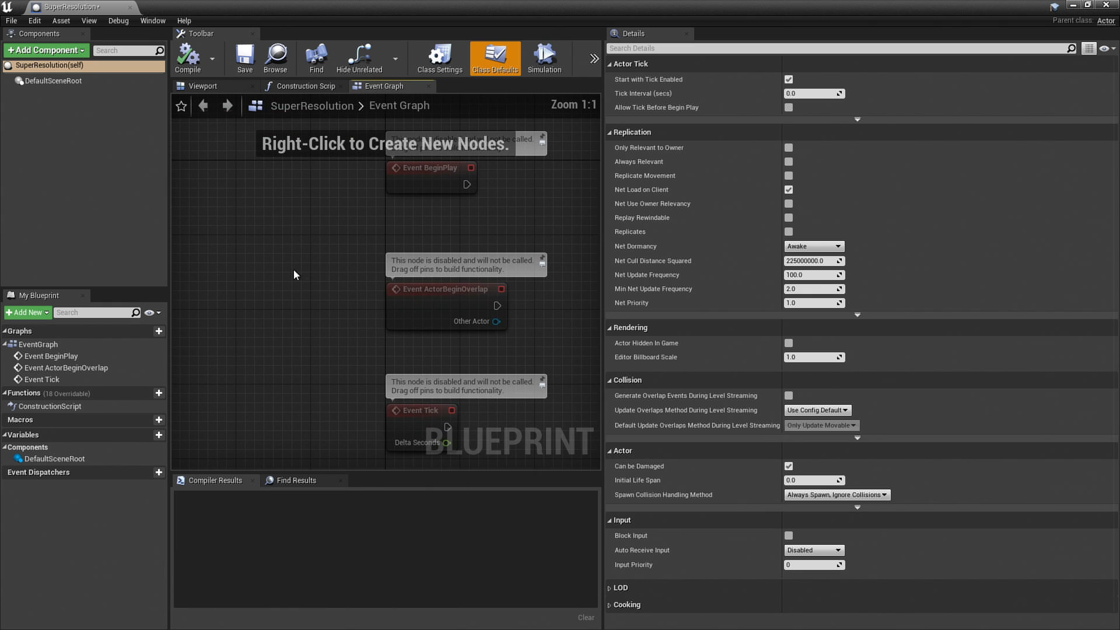
{"action": "left_click_drag", "start_coordinate": [295, 270], "coordinate": [429, 427]}
{"action": "key", "text": "Delete"}
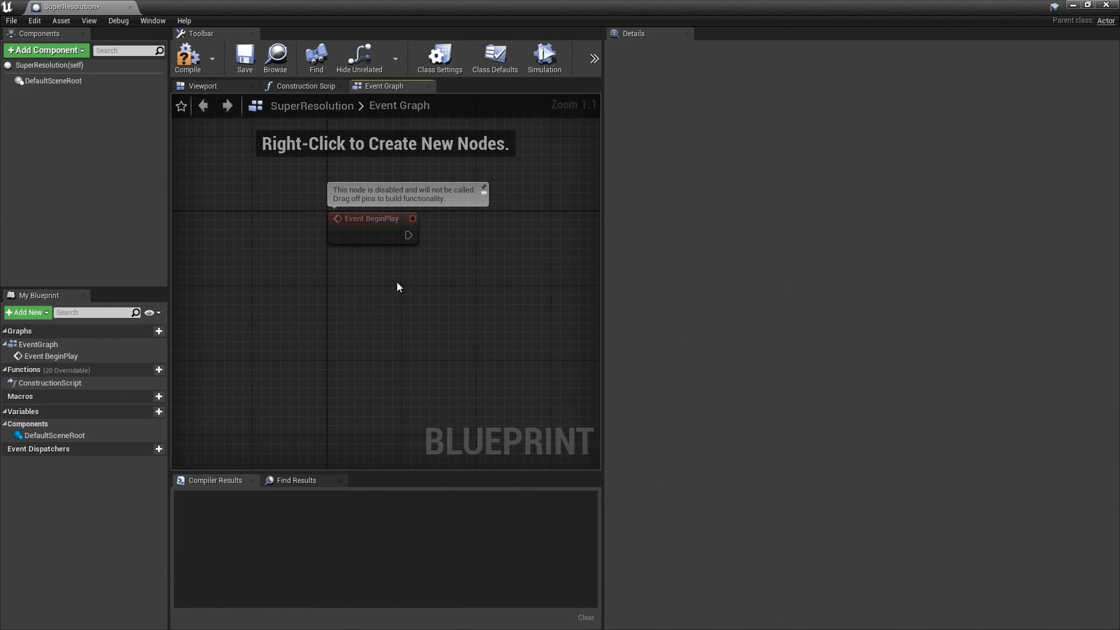
Add an Execute Console Command node driven by the execution output of Event BeginPlay.
{"action": "left_click_drag", "start_coordinate": [338, 230], "coordinate": [429, 235]}
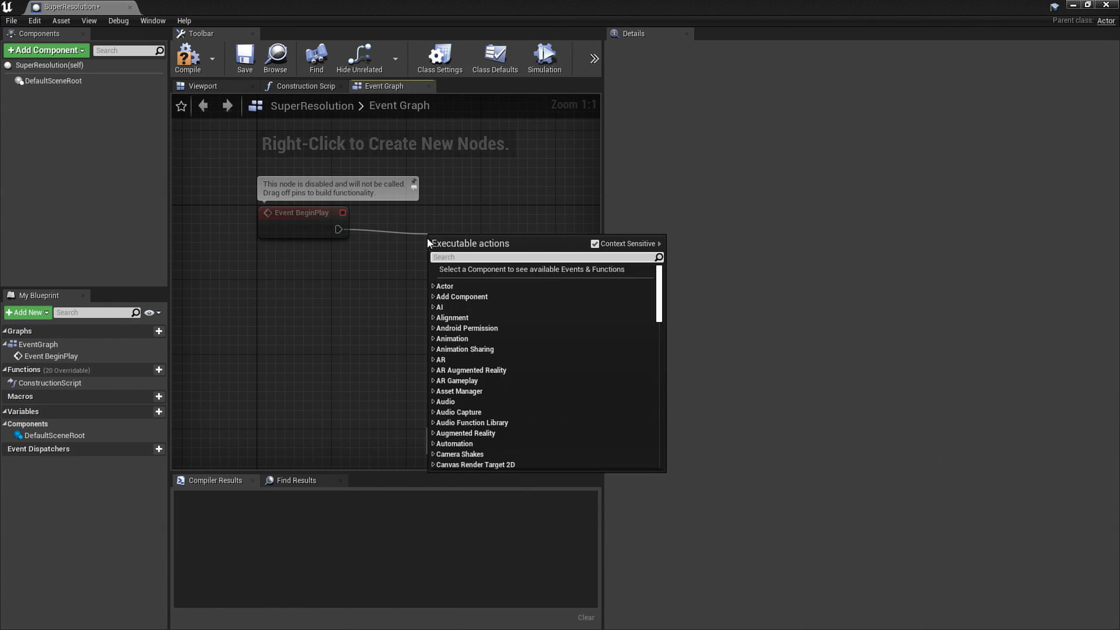
{"action": "type", "text": "console"}
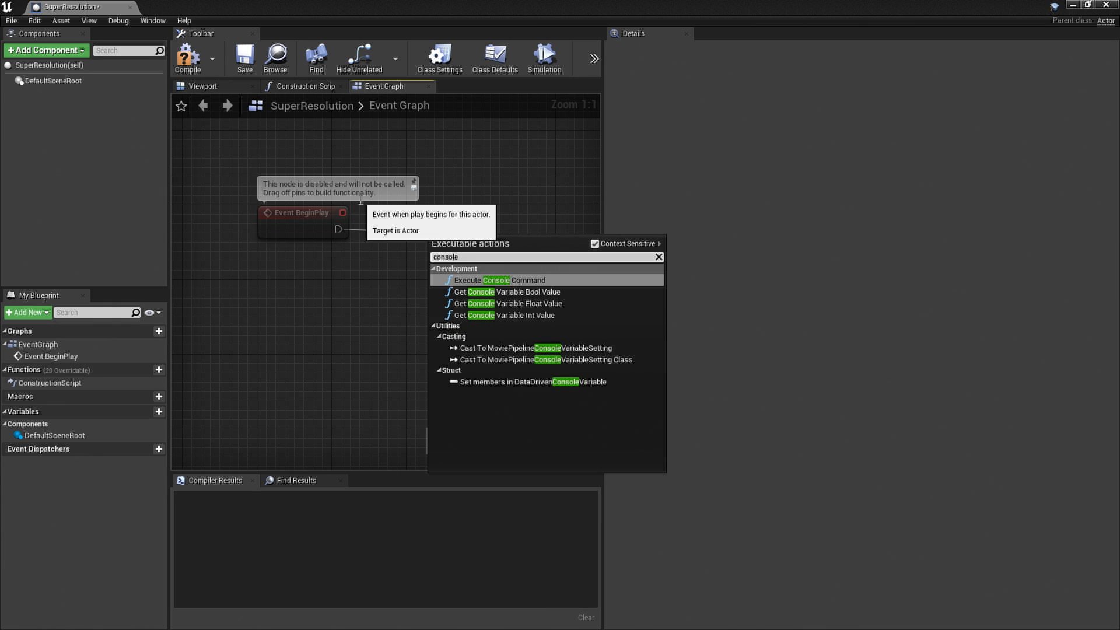
{"action": "key", "text": "Return"}
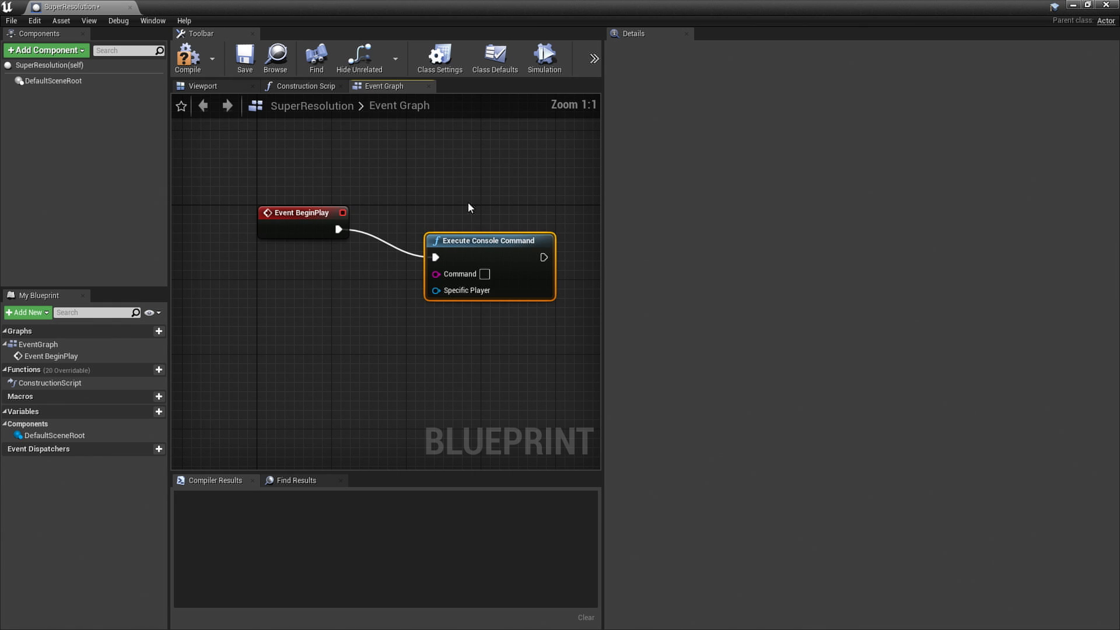
{"action": "right_click_drag", "start_coordinate": [468, 202], "coordinate": [410, 212]}
Copy r.FidelityFX.FSR.Enabled 1 from the console history into the Command input of the Execute Console Command node.
{"action": "key", "text": "grave"}
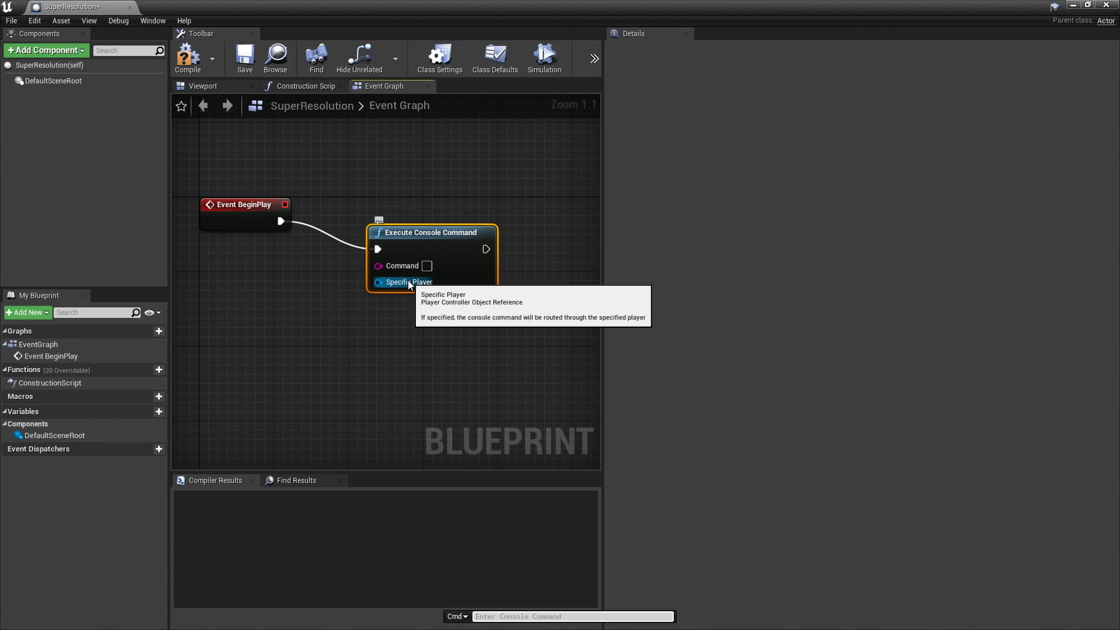
{"action": "key", "text": "Up"}
{"action": "key", "text": "Up"}
{"action": "key", "text": "Up"}
{"action": "key", "text": "Up"}
{"action": "key", "text": "Up"}
{"action": "key", "text": "Up"}
{"action": "key", "text": "Up"}
{"action": "key", "text": "Up"}
{"action": "key", "text": "Up"}
{"action": "key", "text": "Up"}
{"action": "key", "text": "Up"}
{"action": "key", "text": "Up"}
{"action": "key", "text": "Up"}
{"action": "key", "text": "Up"}
{"action": "key", "text": "Up"}
{"action": "key", "text": "Up"}
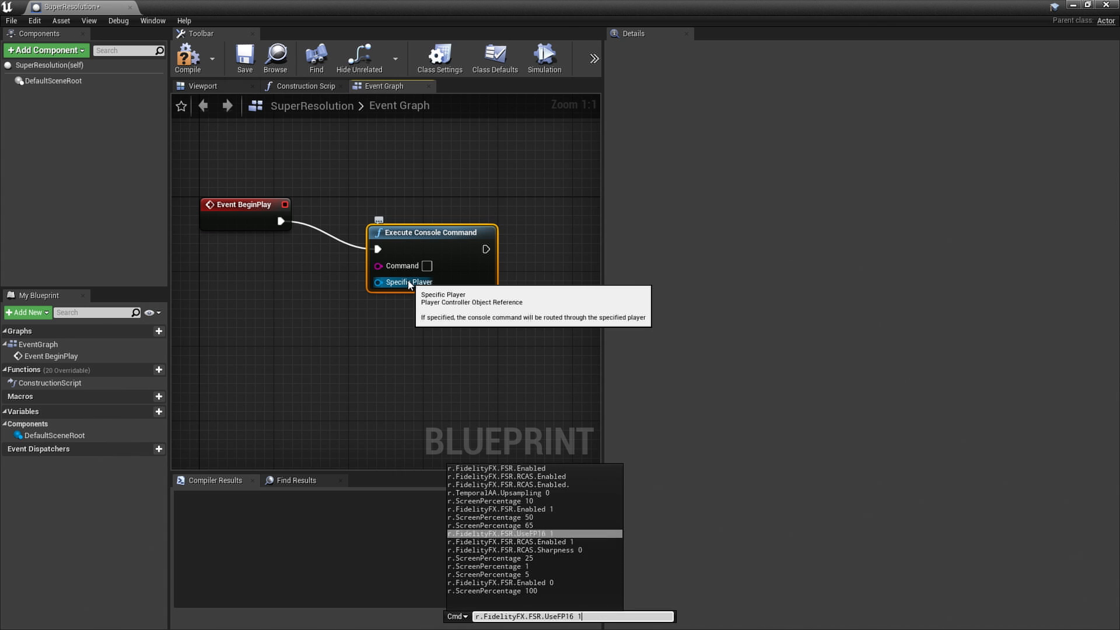
{"action": "key", "text": "Down"}
{"action": "key", "text": "Down"}
{"action": "key", "text": "Down"}
{"action": "key", "text": "Down"}
{"action": "key", "text": "Down"}
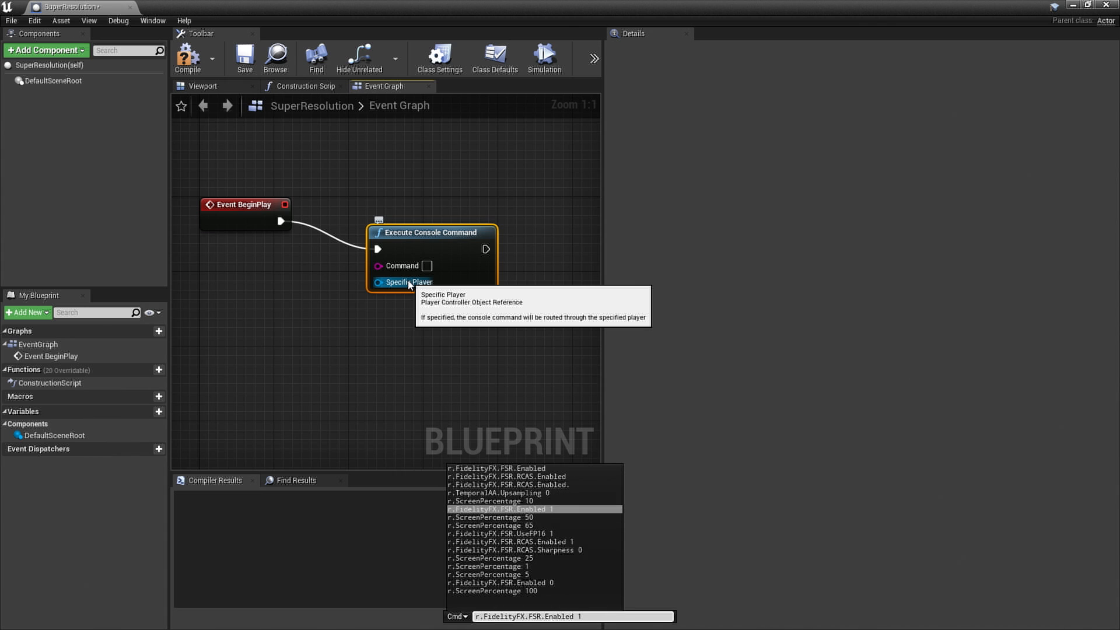
{"action": "key", "text": "shift+Left"}
{"action": "key", "text": "shift+Left"}
{"action": "key", "text": "shift+Left"}
{"action": "key", "text": "shift+Left"}
{"action": "key", "text": "shift+Left"}
{"action": "key", "text": "shift+Left"}
{"action": "key", "text": "shift+Left"}
{"action": "key", "text": "shift+Left"}
{"action": "key", "text": "shift+Left"}
{"action": "key", "text": "shift+Left"}
{"action": "key", "text": "shift+Left"}
{"action": "key", "text": "shift+Left"}
{"action": "key", "text": "shift+Left"}
{"action": "key", "text": "shift+Left"}
{"action": "key", "text": "shift+Left"}
{"action": "key", "text": "shift+Left"}
{"action": "key", "text": "shift+Left"}
{"action": "key", "text": "shift+Left"}
{"action": "key", "text": "shift+Left"}
{"action": "key", "text": "shift+Left"}
{"action": "key", "text": "ctrl+c"}
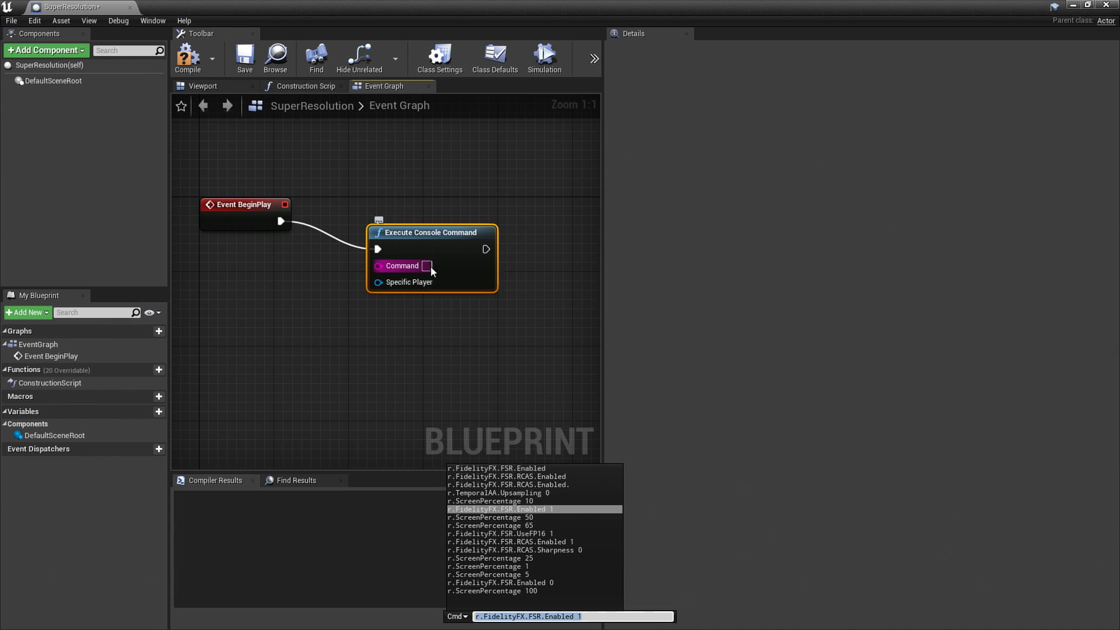
{"action": "left_click", "coordinate": [428, 266]}
{"action": "key", "text": "ctrl+v"}
{"action": "left_click", "coordinate": [482, 367]}
Duplicate the Execute Console Command node and connect the first node's execution output to the copy.
{"action": "right_click_drag", "start_coordinate": [482, 368], "coordinate": [398, 366]}
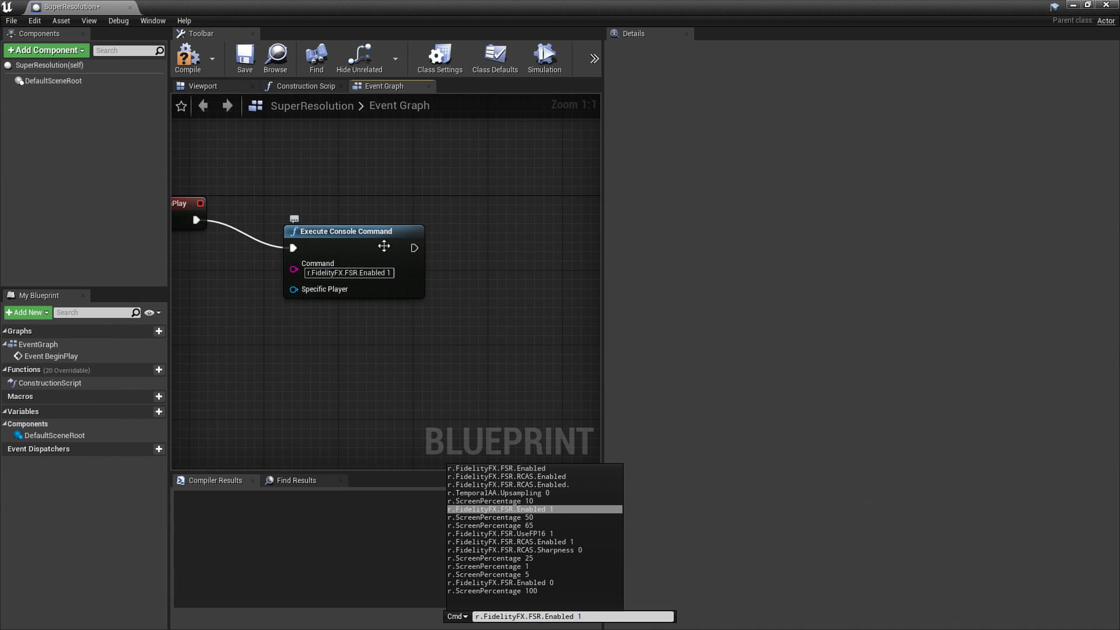
{"action": "left_click", "coordinate": [384, 246]}
{"action": "key", "text": "ctrl+c"}
{"action": "key", "text": "ctrl+v"}
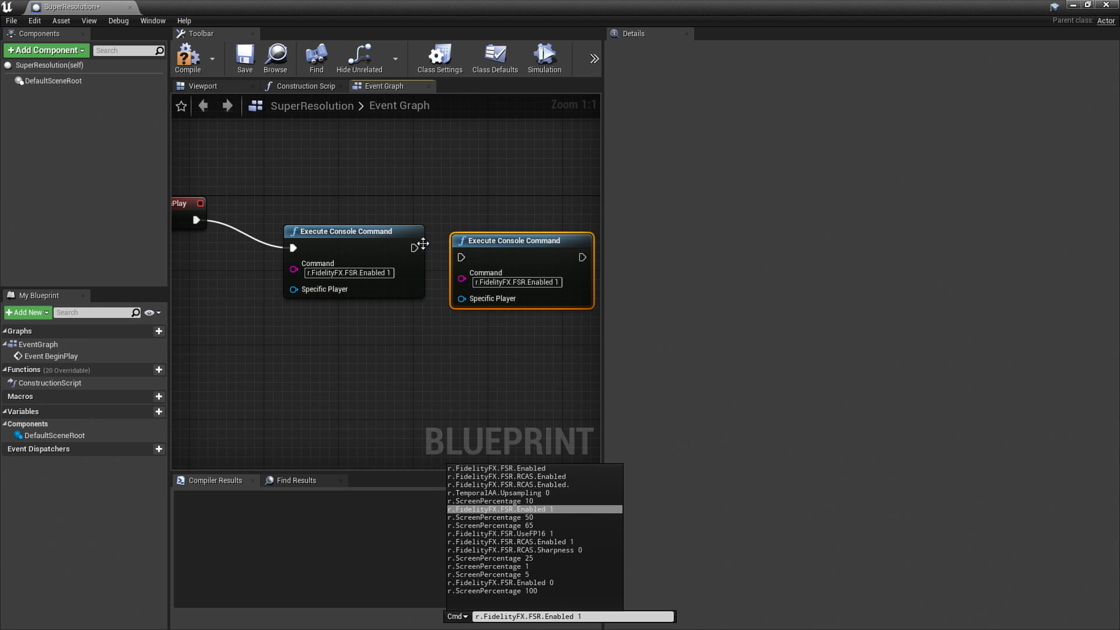
{"action": "left_click_drag", "start_coordinate": [416, 247], "coordinate": [462, 257]}
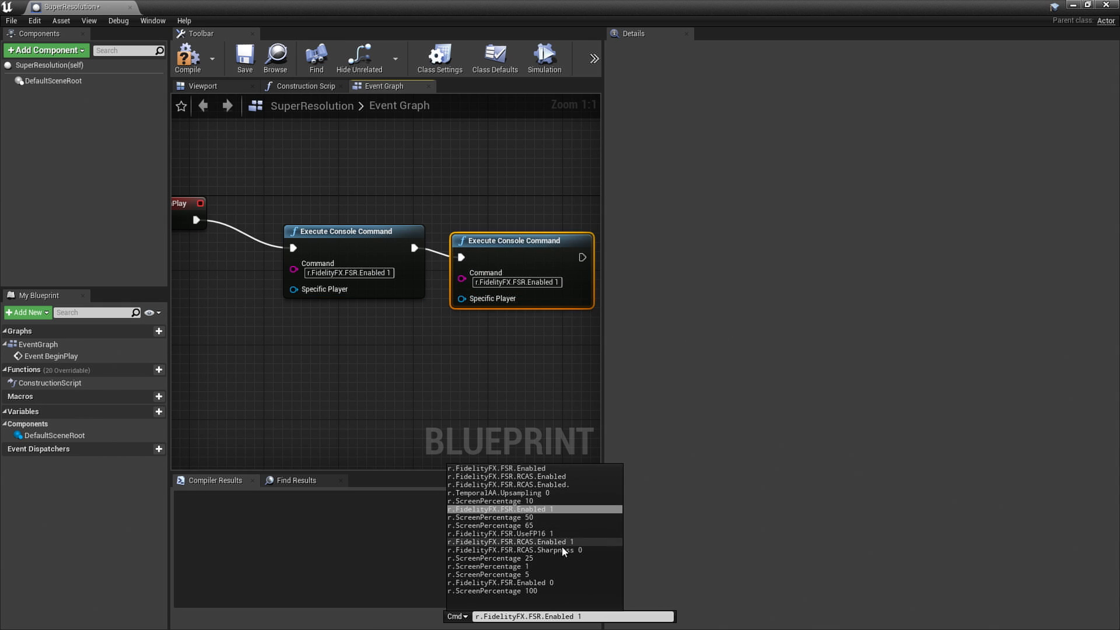
Set the second node's Command to r.ScreenPercentage 1, copied from the console history, and move that node farther from the first.
{"action": "left_click", "coordinate": [530, 566]}
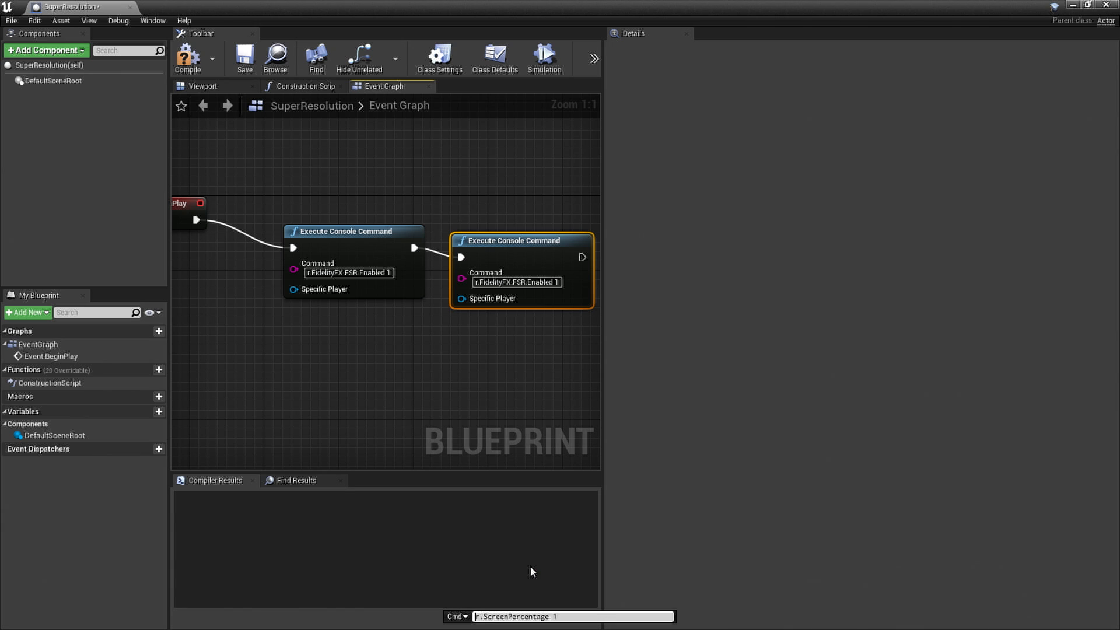
{"action": "left_click_drag", "start_coordinate": [586, 617], "coordinate": [346, 607]}
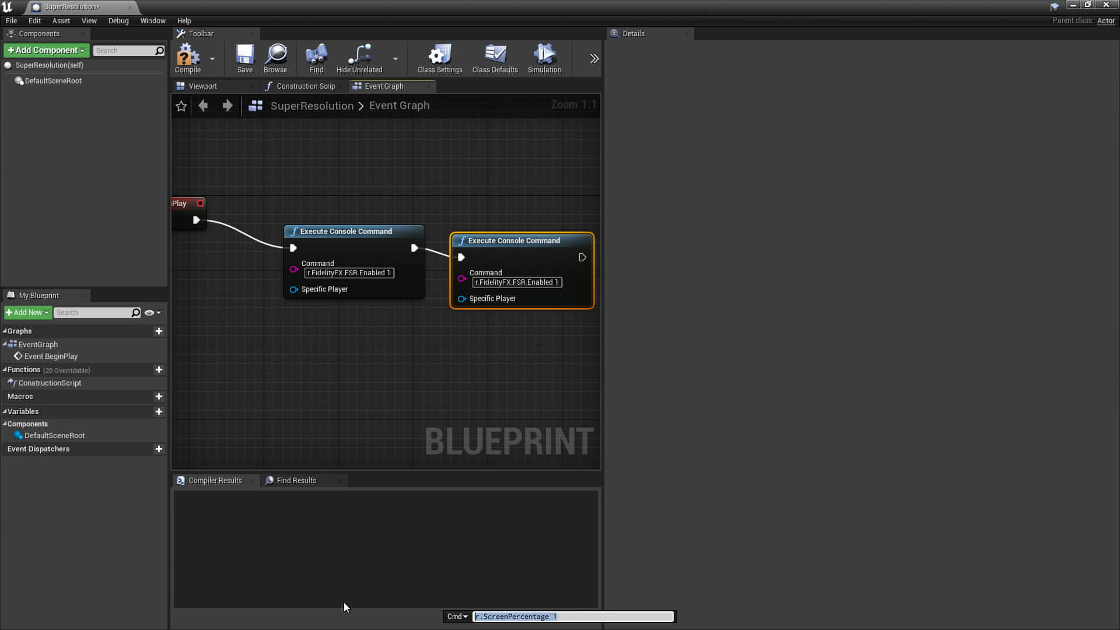
{"action": "left_click", "coordinate": [501, 283]}
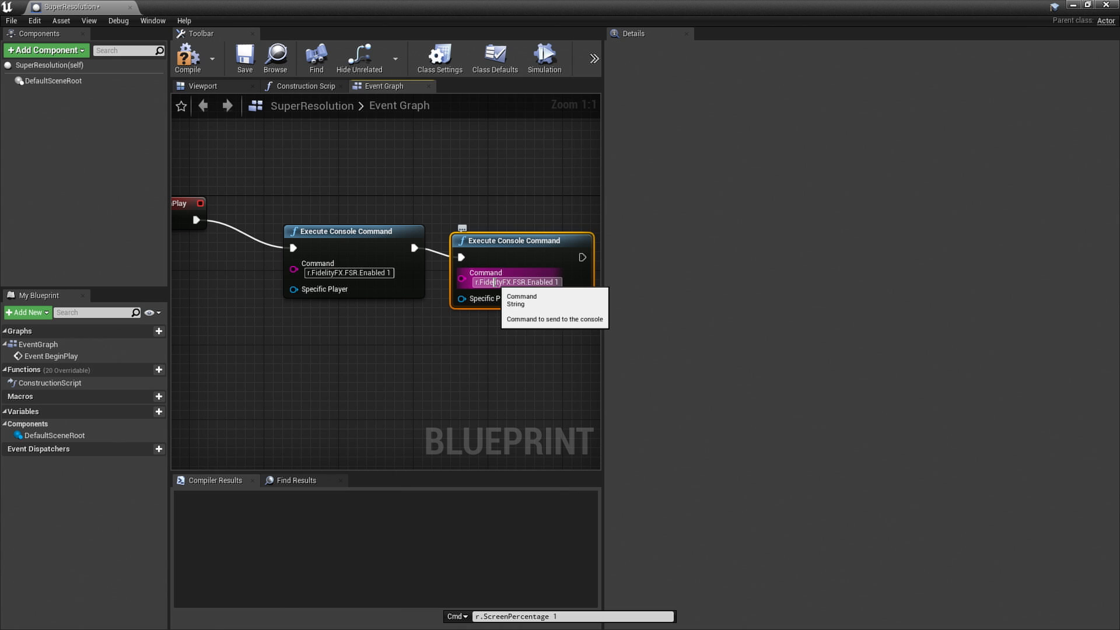
{"action": "key", "text": "ctrl+v"}
{"action": "key", "text": "Return"}
{"action": "left_click", "coordinate": [461, 349]}
{"action": "scroll", "coordinate": [464, 358], "scroll_direction": "up", "scroll_amount": 1}
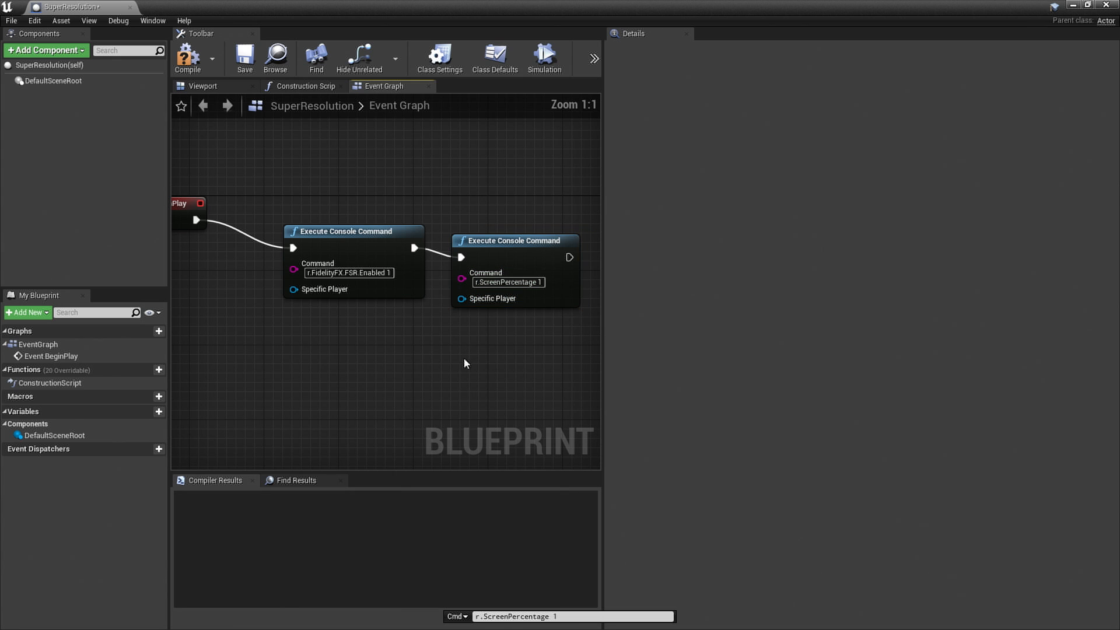
{"action": "right_click_drag", "start_coordinate": [464, 358], "coordinate": [450, 321]}
{"action": "left_click_drag", "start_coordinate": [471, 214], "coordinate": [528, 227]}
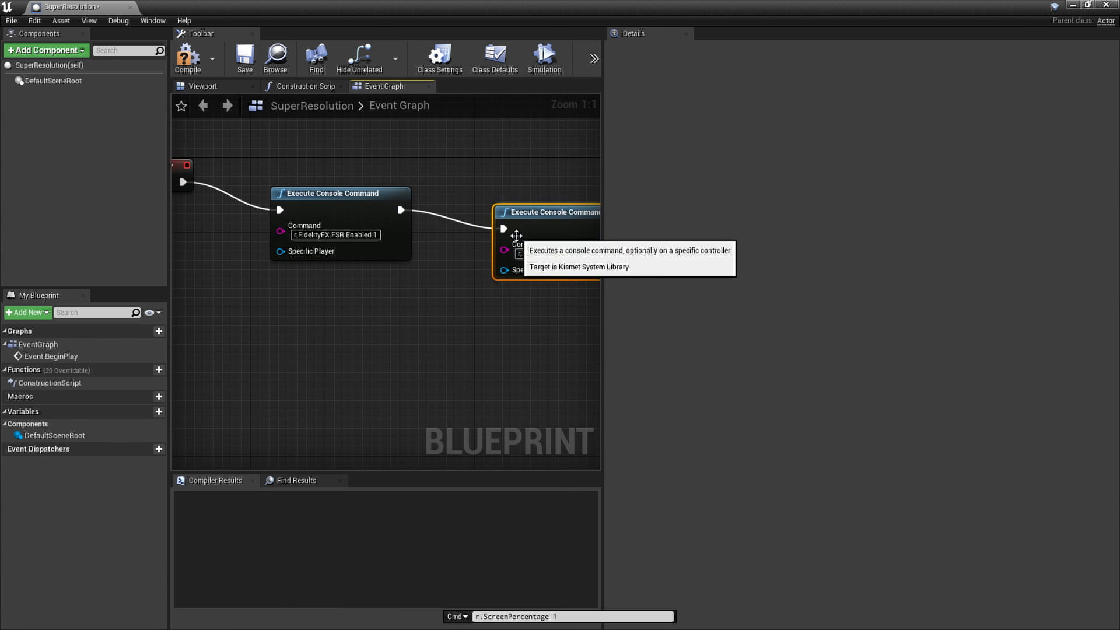
{"action": "right_click", "coordinate": [418, 304]}
{"action": "type", "text": "app"}
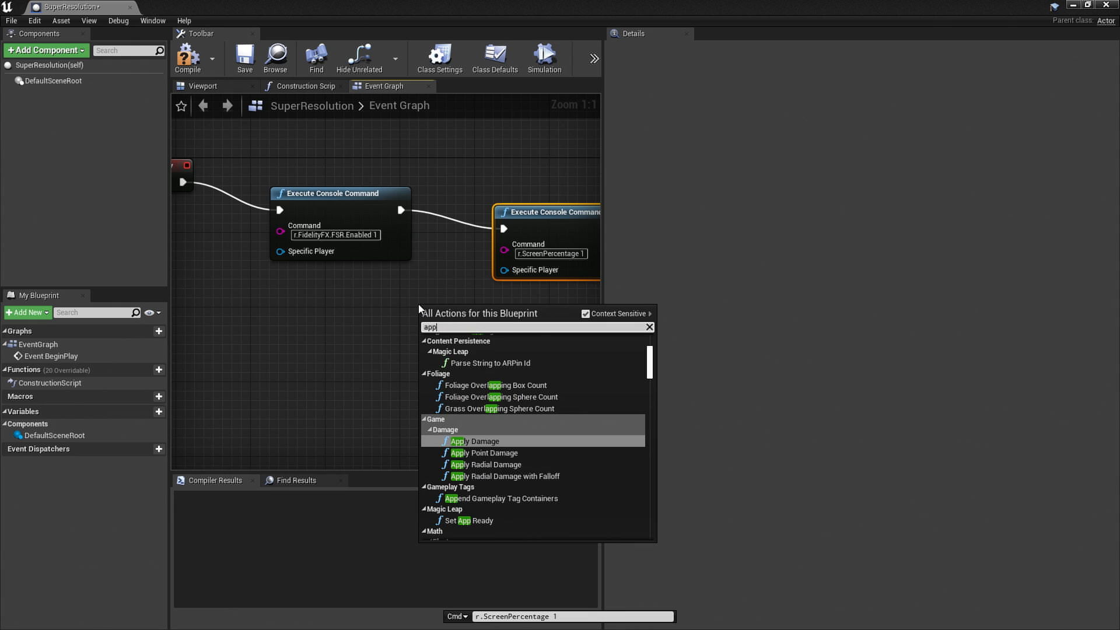
{"action": "key", "text": "Down"}
{"action": "key", "text": "Down"}
{"action": "key", "text": "Down"}
{"action": "key", "text": "Down"}
{"action": "key", "text": "Down"}
{"action": "key", "text": "Down"}
{"action": "key", "text": "Down"}
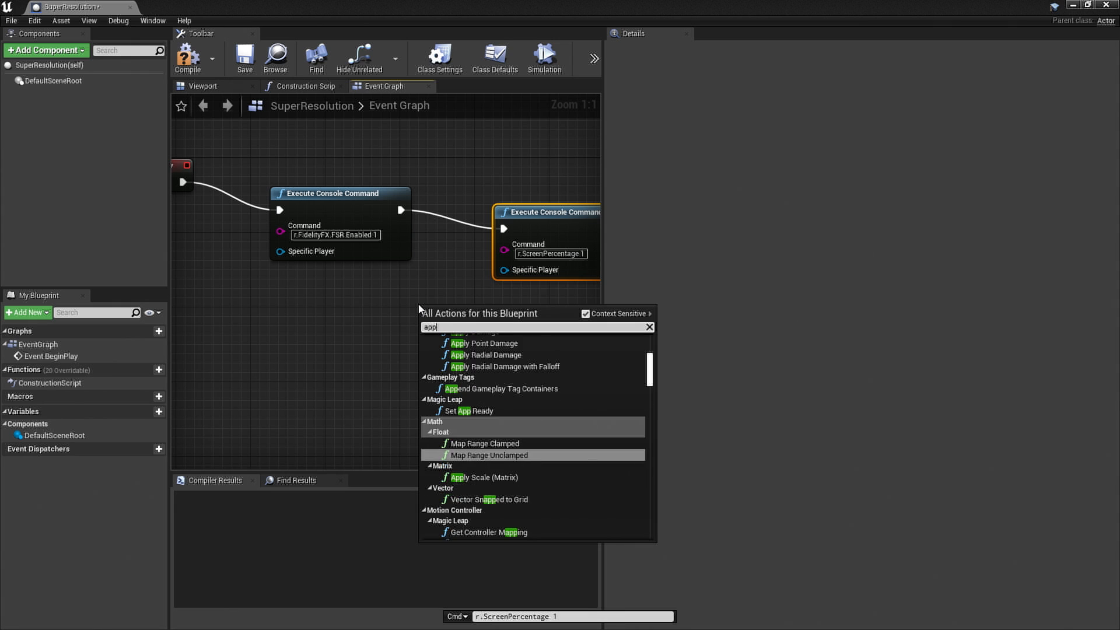
{"action": "key", "text": "Down"}
{"action": "key", "text": "Down"}
{"action": "key", "text": "Down"}
{"action": "key", "text": "Down"}
{"action": "left_click", "coordinate": [454, 279]}
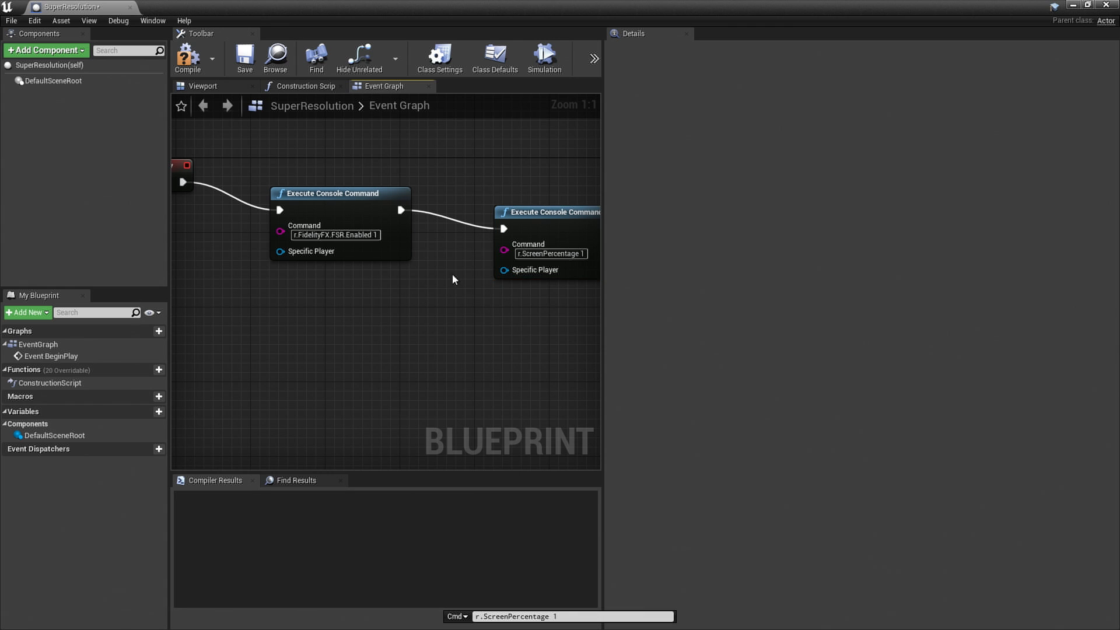
Feed the second node's Command from a new string Append node and set its A input to r.ScreenPercentage with a trailing space.
{"action": "left_click_drag", "start_coordinate": [506, 251], "coordinate": [371, 309]}
{"action": "type", "text": "app"}
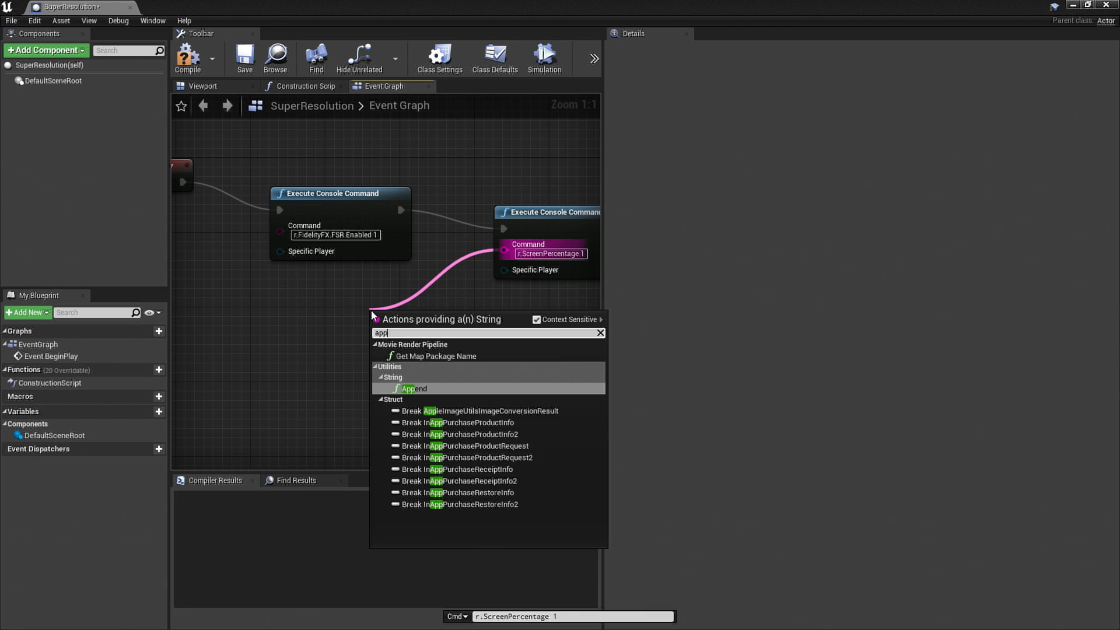
{"action": "key", "text": "Return"}
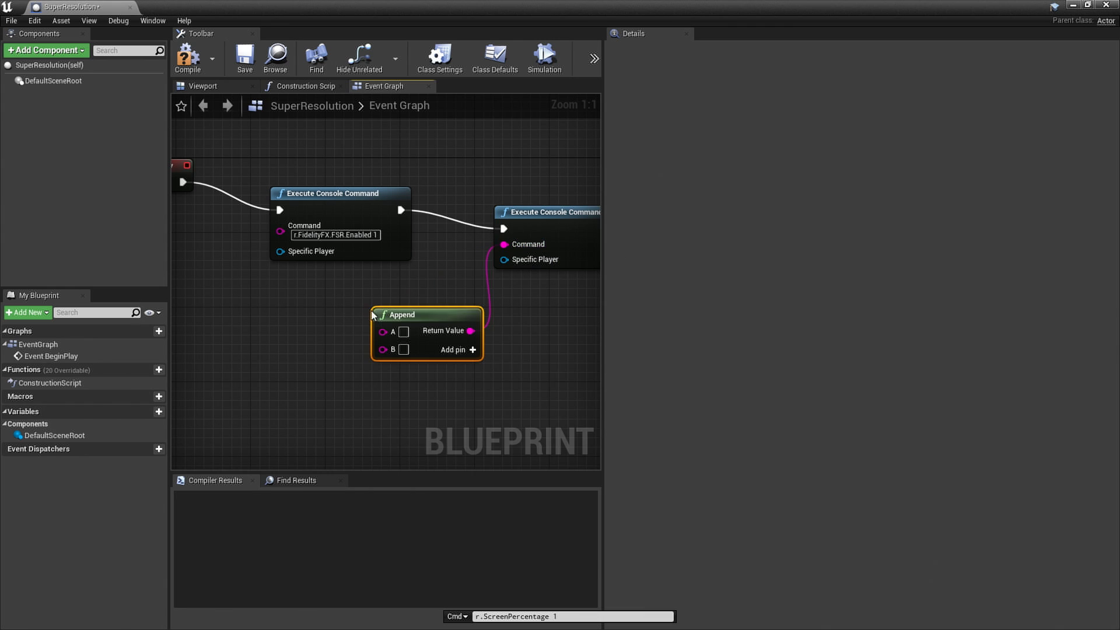
{"action": "left_click", "coordinate": [404, 331]}
{"action": "key", "text": "ctrl+v"}
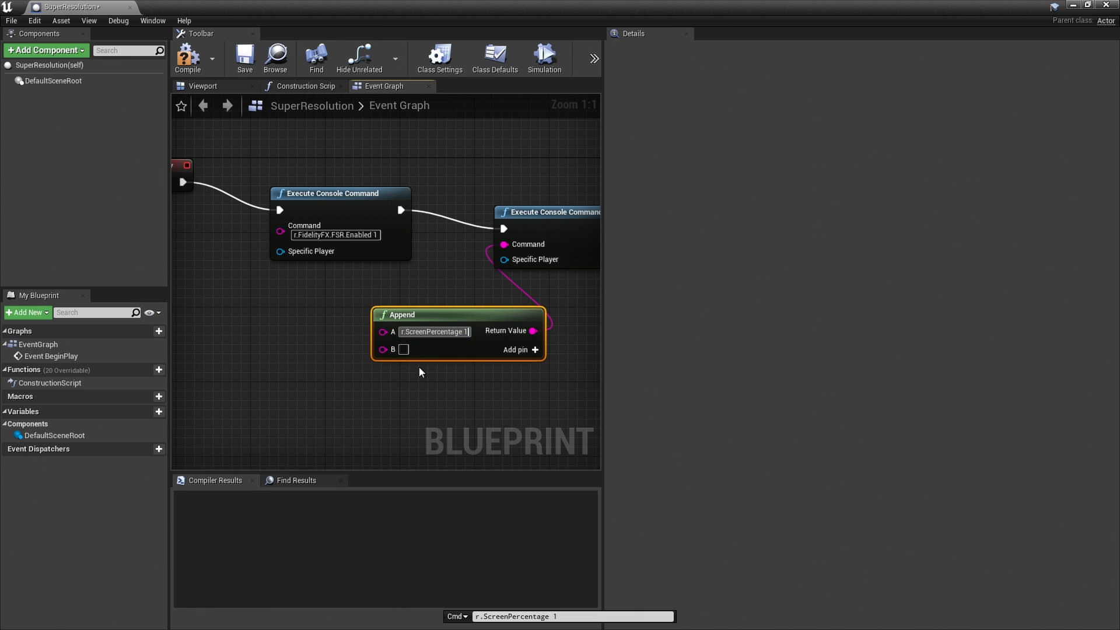
{"action": "key", "text": "BackSpace"}
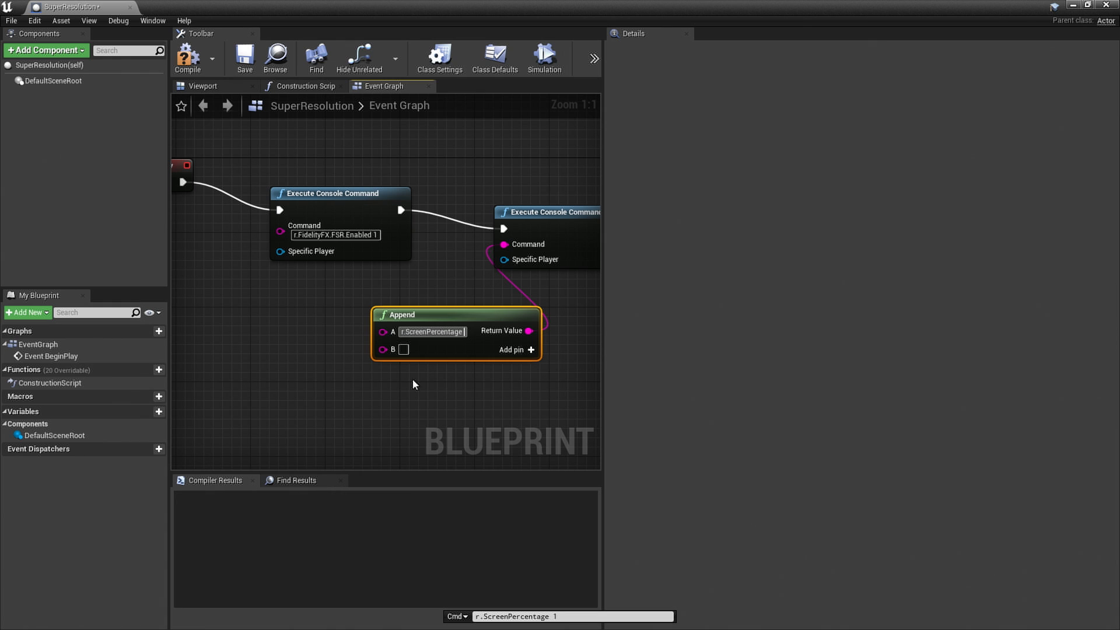
{"action": "left_click", "coordinate": [412, 379]}
Create a Float variable named ScreenPercentage and make it instance editable.
{"action": "right_click_drag", "start_coordinate": [366, 350], "coordinate": [450, 349]}
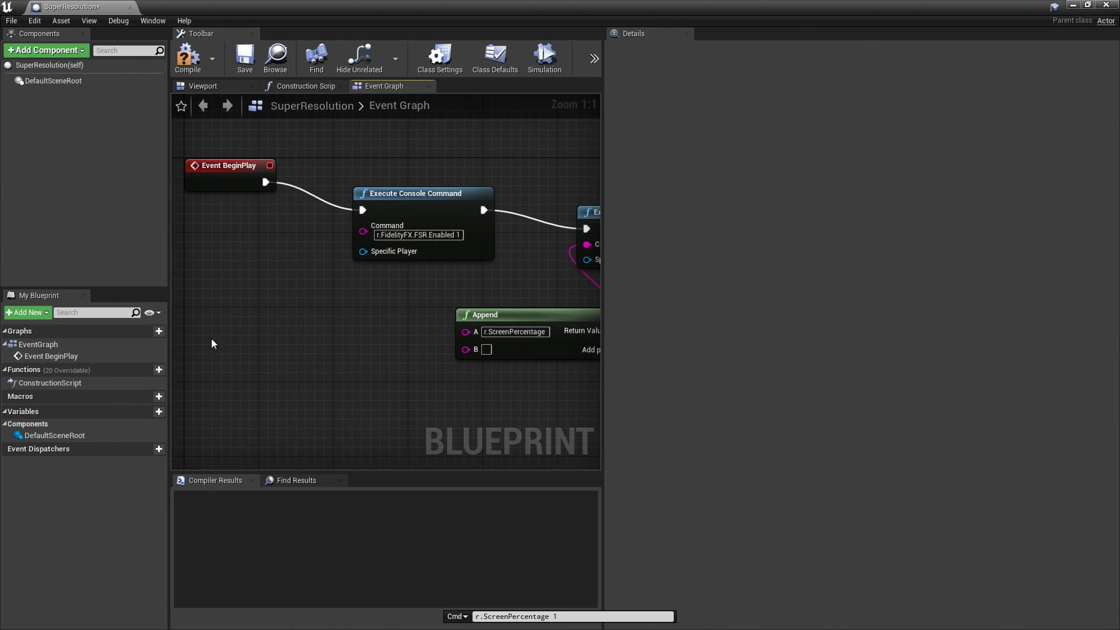
{"action": "left_click", "coordinate": [134, 412]}
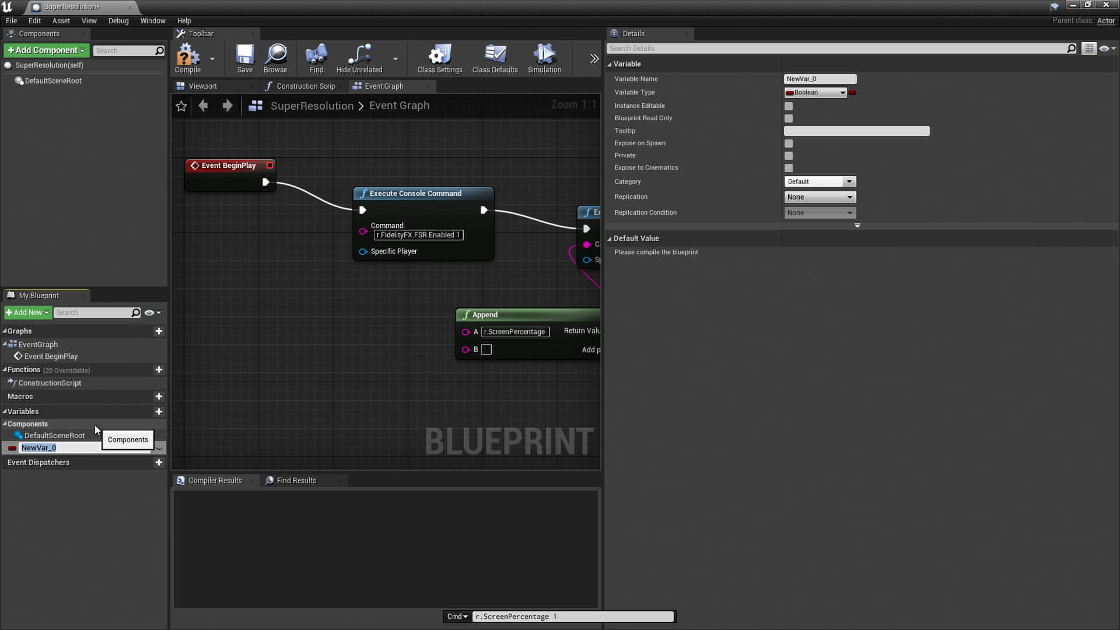
{"action": "type", "text": "ScreenPercentage"}
{"action": "key", "text": "Return"}
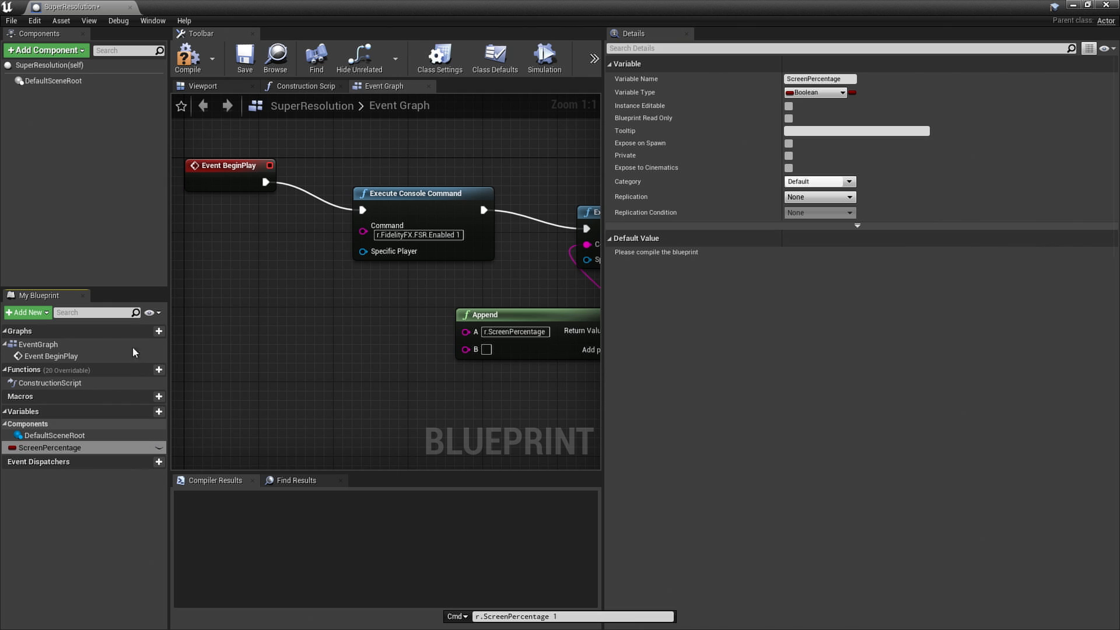
{"action": "left_click", "coordinate": [823, 93]}
{"action": "left_click", "coordinate": [709, 166]}
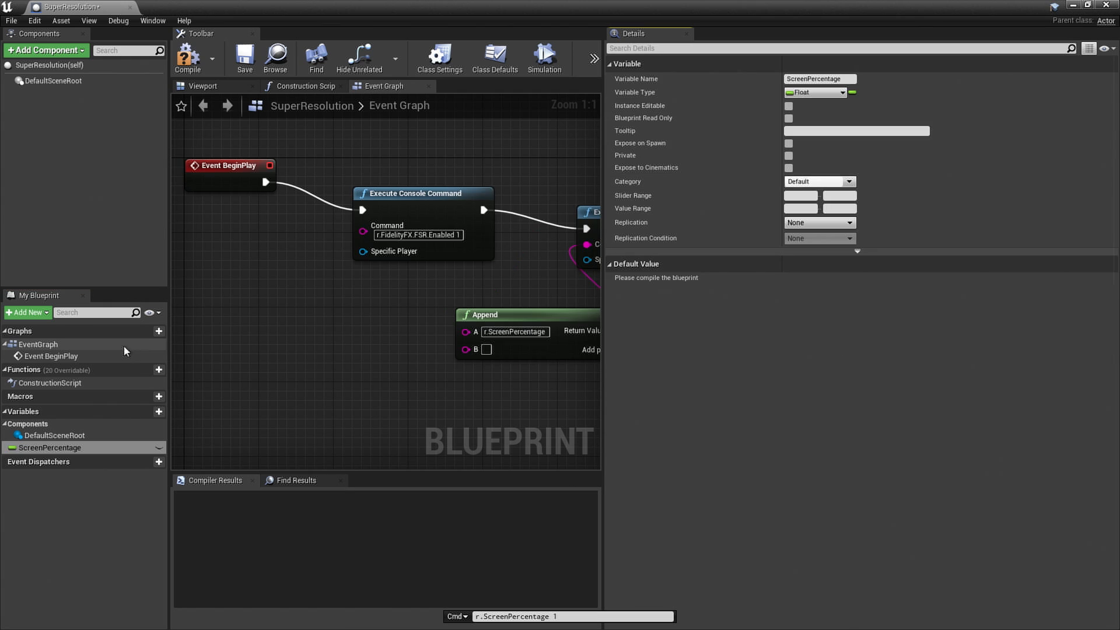
{"action": "left_click", "coordinate": [158, 449]}
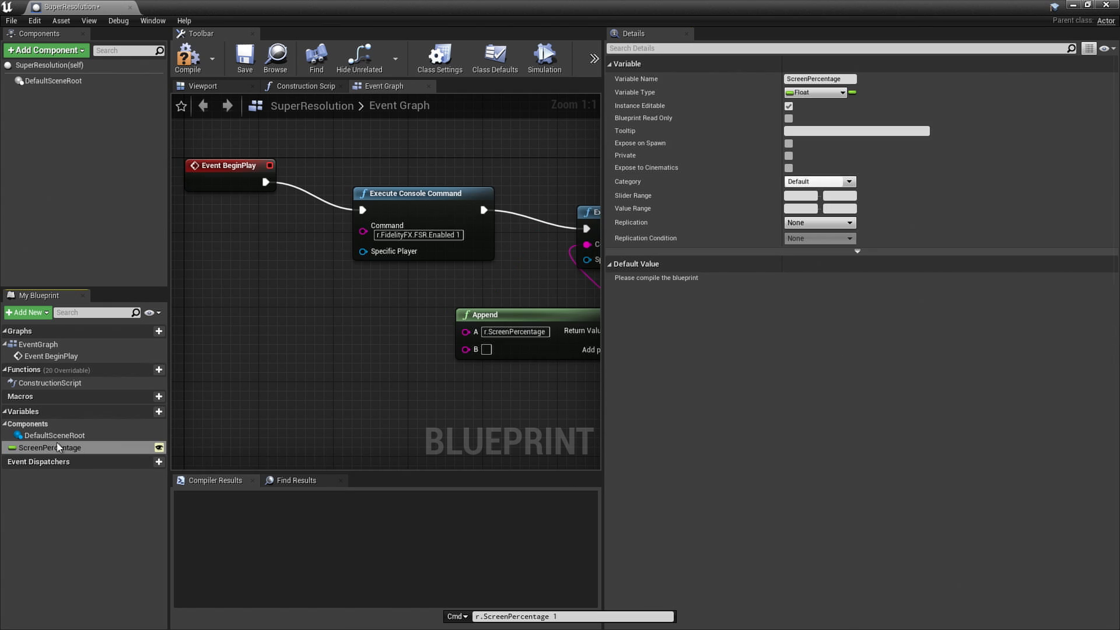
{"action": "left_click_drag", "start_coordinate": [58, 446], "coordinate": [258, 356]}
{"action": "left_click_drag", "start_coordinate": [204, 331], "coordinate": [204, 331]}
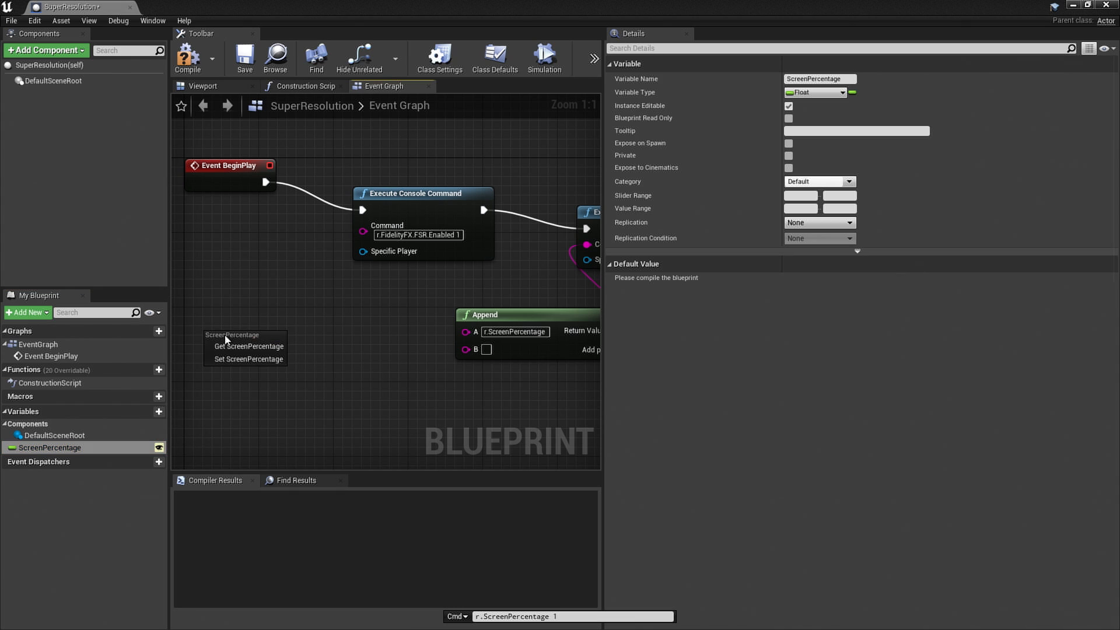
{"action": "left_click", "coordinate": [200, 344]}
Change the ScreenPercentage variable's type to Integer and connect its getter to Append's B input through an integer-to-string conversion.
{"action": "left_click", "coordinate": [814, 93]}
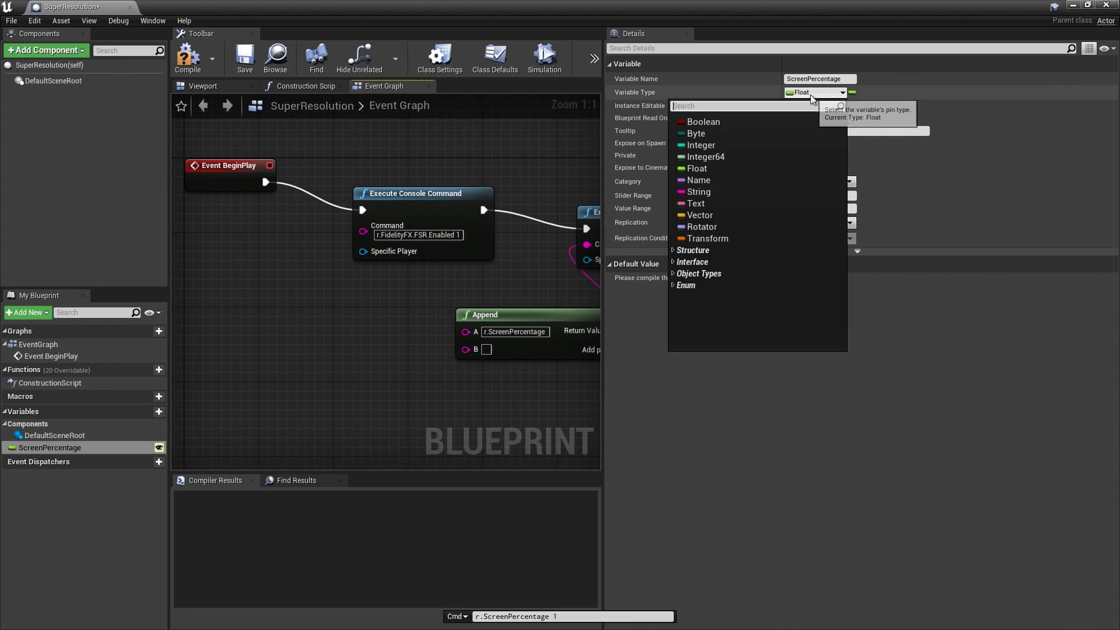
{"action": "key", "text": "Escape"}
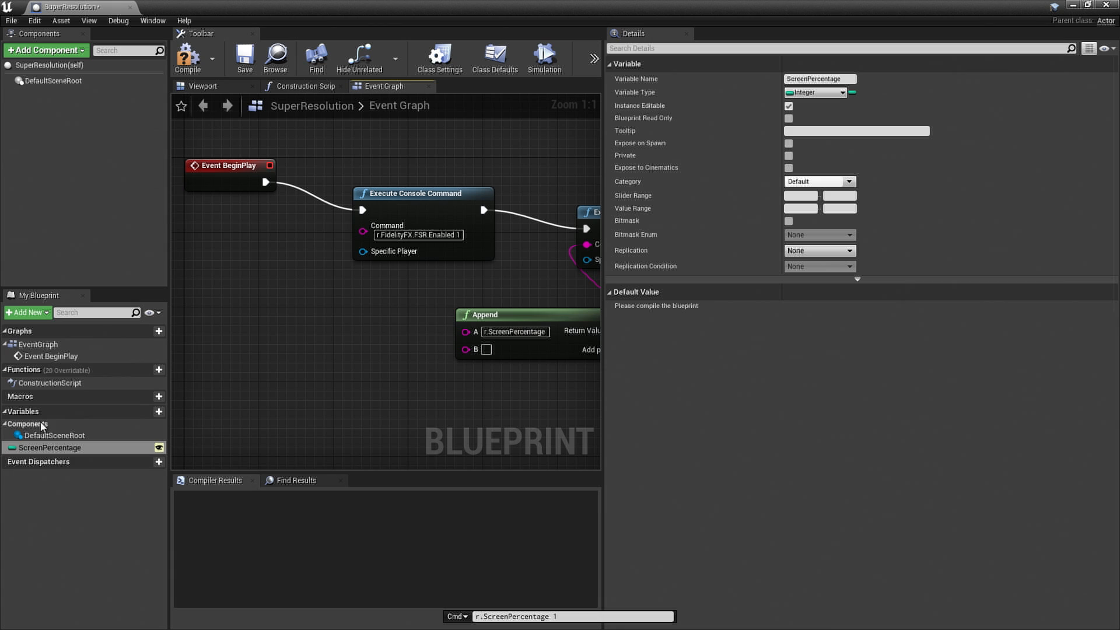
{"action": "left_click_drag", "start_coordinate": [50, 448], "coordinate": [272, 354], "text": "ctrl"}
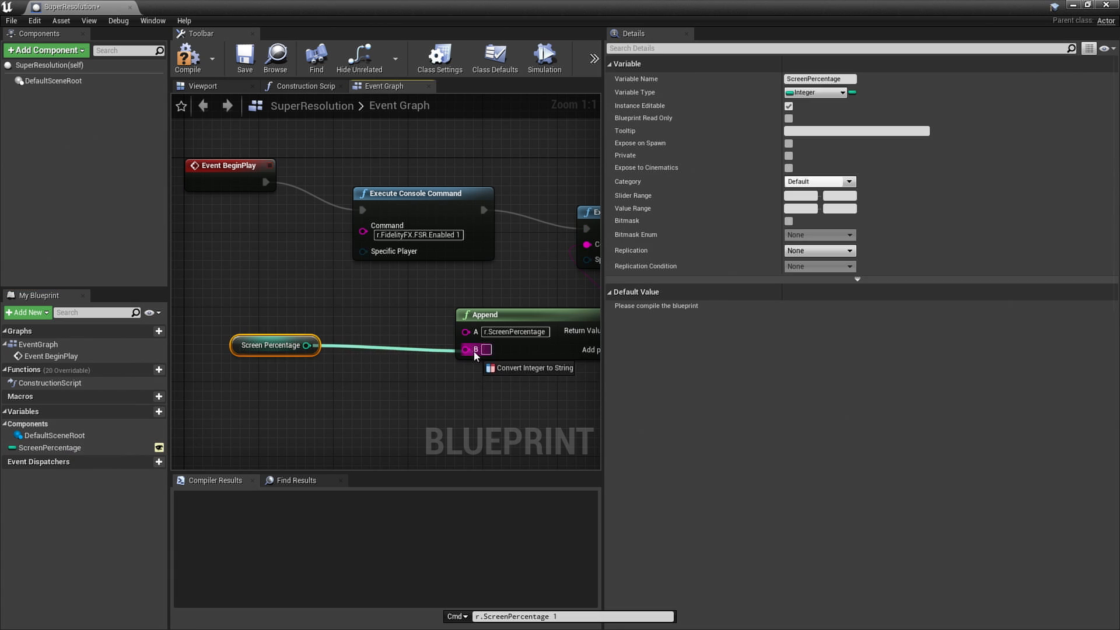
{"action": "left_click_drag", "start_coordinate": [474, 351], "coordinate": [473, 352]}
{"action": "left_click_drag", "start_coordinate": [363, 338], "coordinate": [372, 347]}
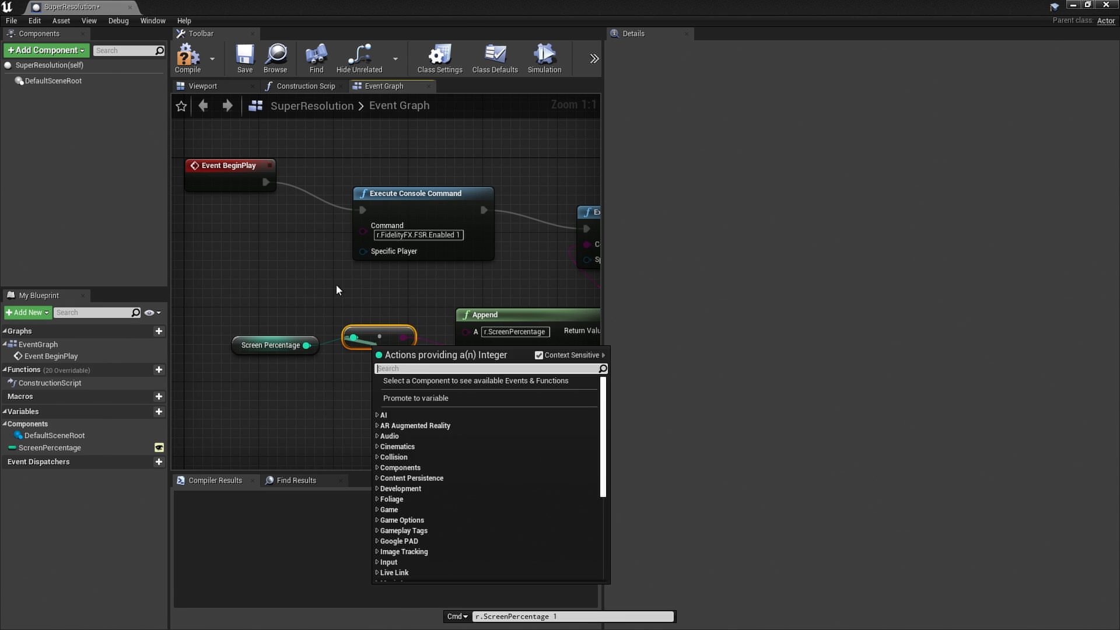
{"action": "left_click", "coordinate": [337, 290]}
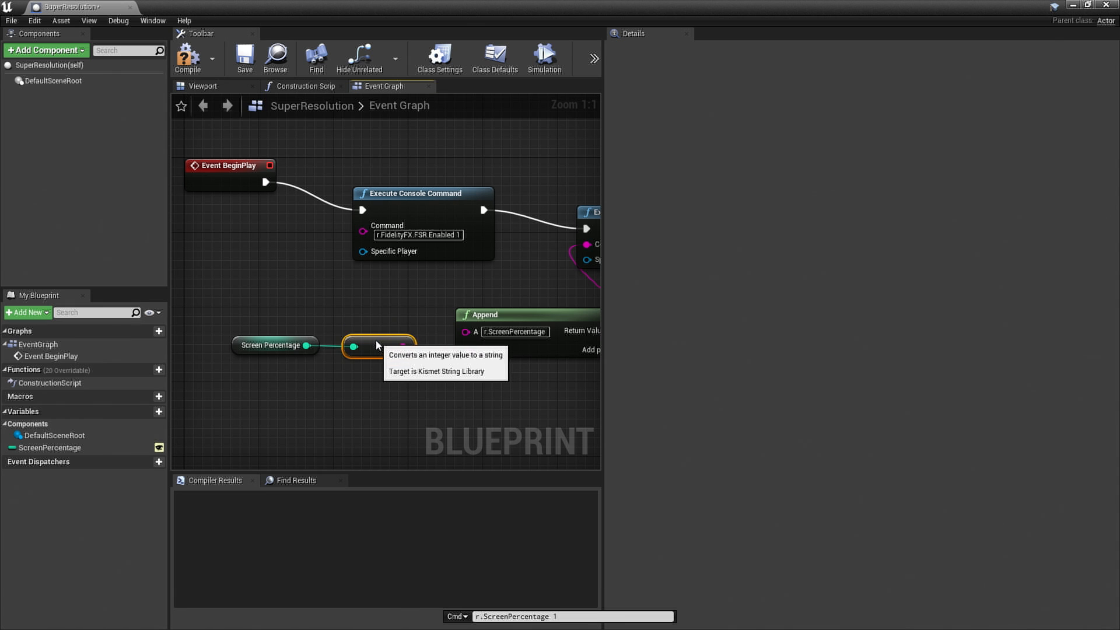
Compile the SuperResolution blueprint and close its editor.
{"action": "left_click", "coordinate": [185, 57]}
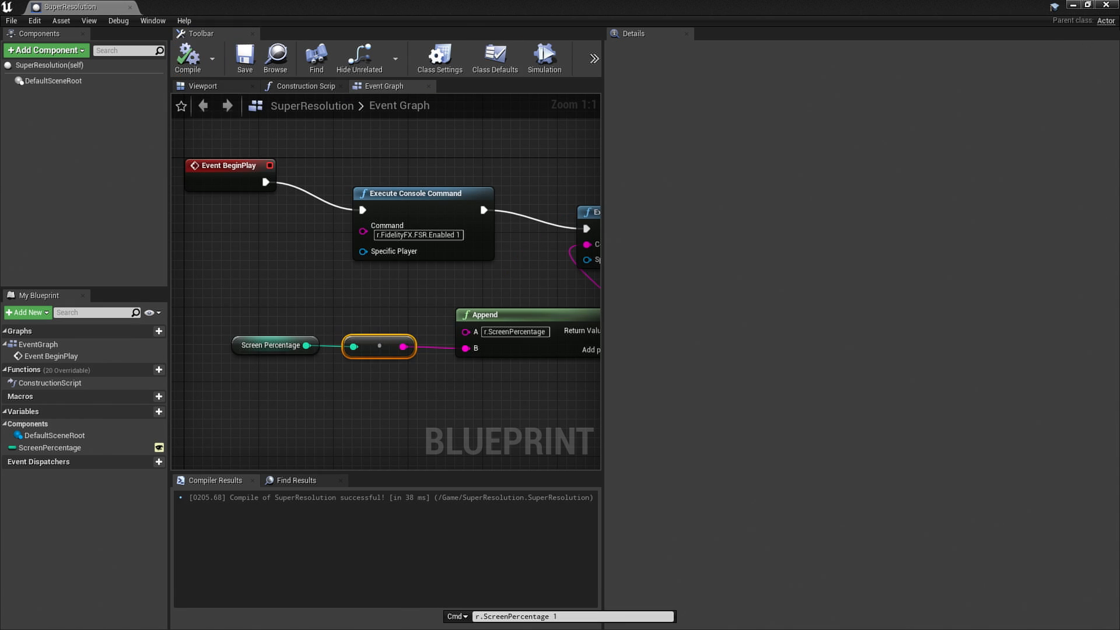
{"action": "left_click", "coordinate": [1107, 4]}
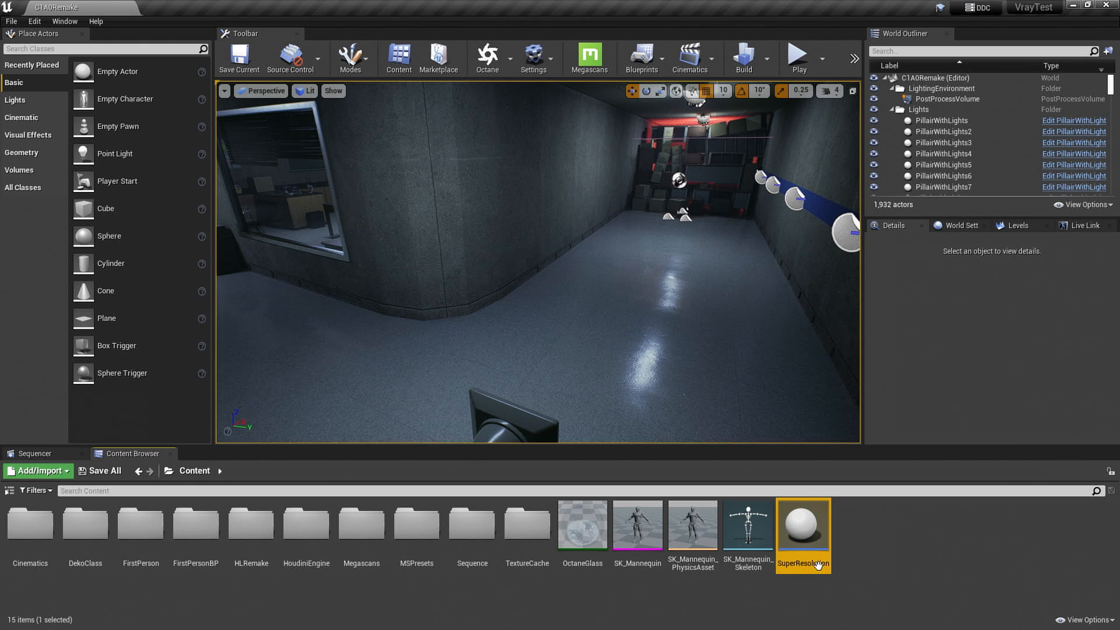
Place the SuperResolution blueprint on the corridor floor with Screen Percentage 80 and briefly play-test the level.
{"action": "left_click_drag", "start_coordinate": [818, 564], "coordinate": [633, 325]}
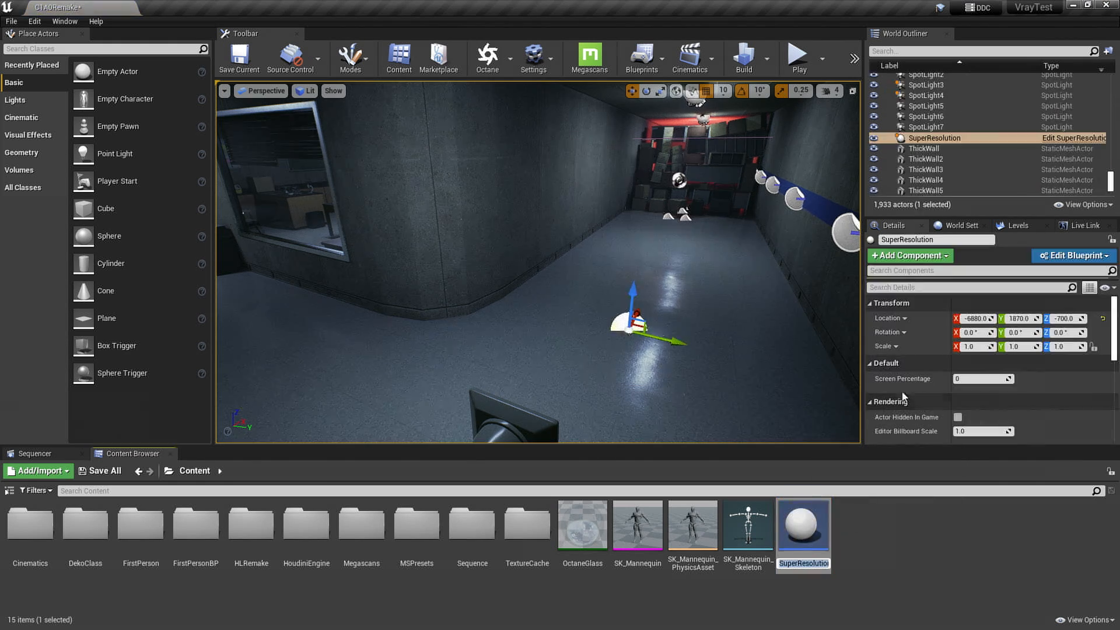
{"action": "left_click", "coordinate": [971, 380]}
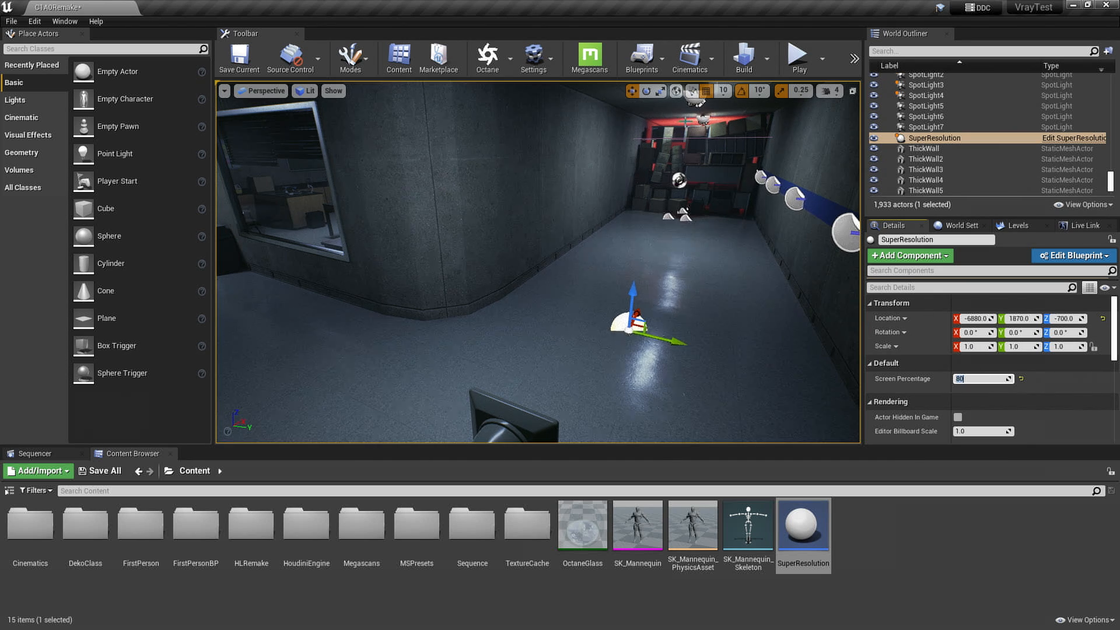
{"action": "left_click", "coordinate": [798, 55]}
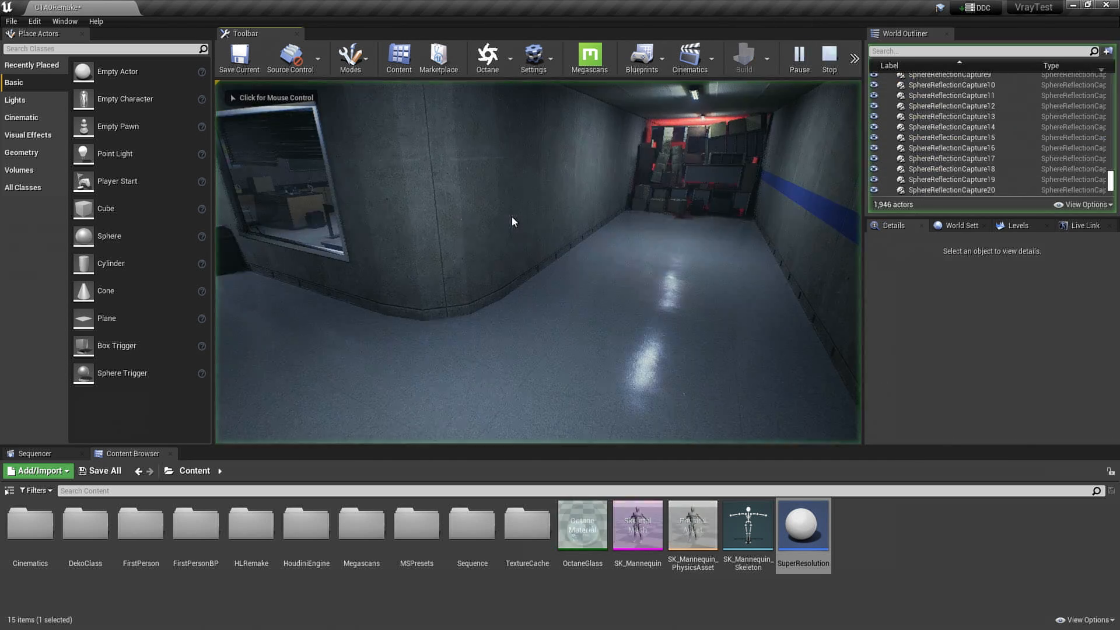
{"action": "key", "text": "Escape"}
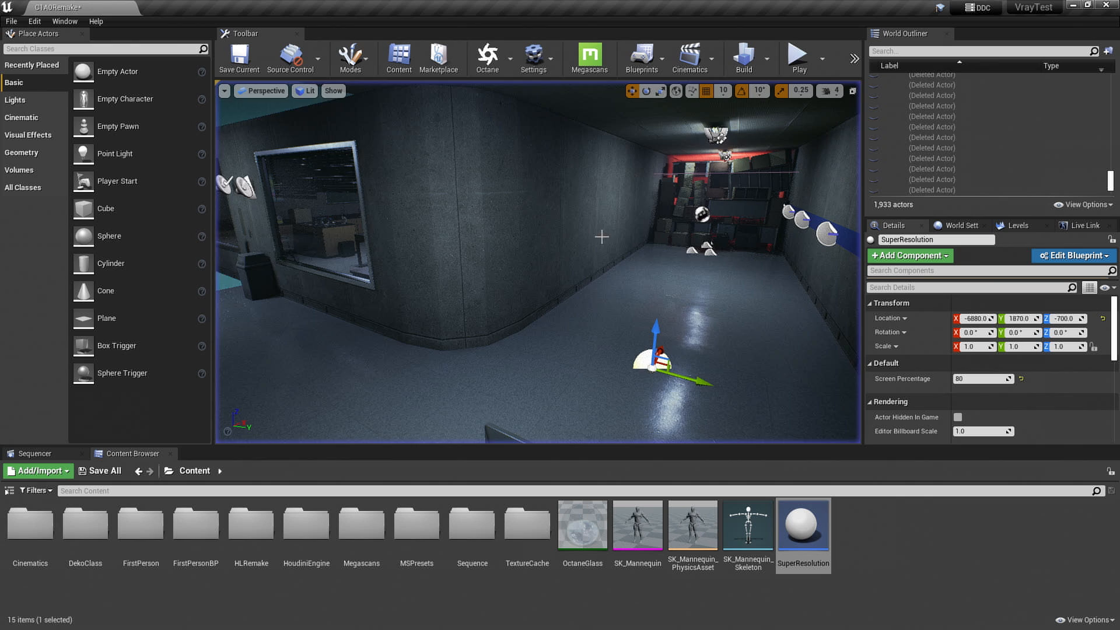
Set the placed SuperResolution actor's Screen Percentage to 1 and play-test the level again.
{"action": "type", "text": "1"}
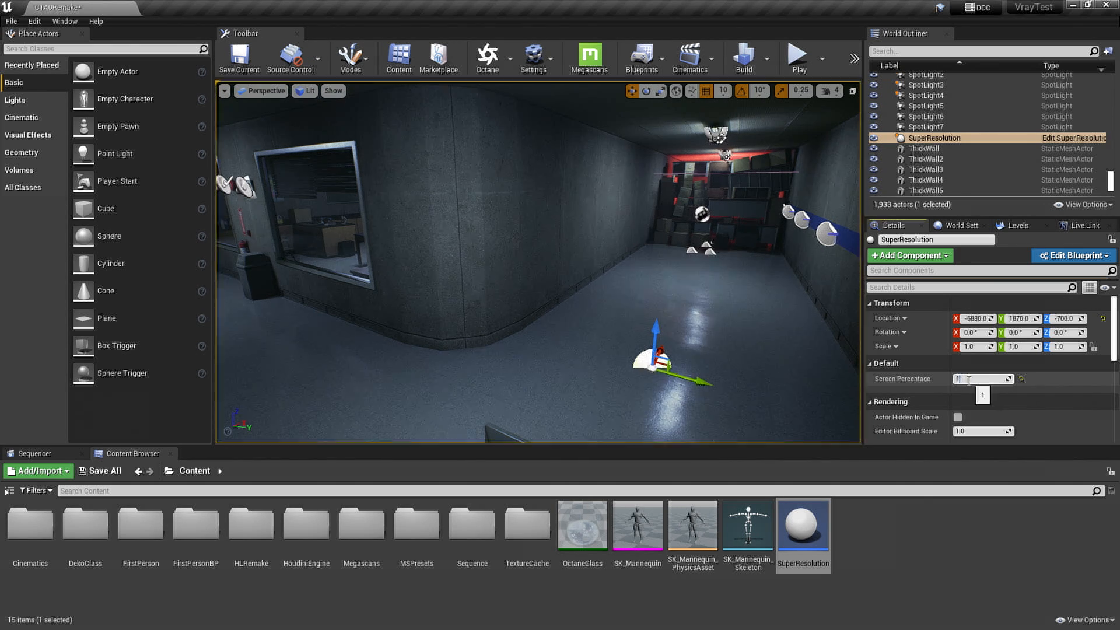
{"action": "left_click", "coordinate": [794, 60]}
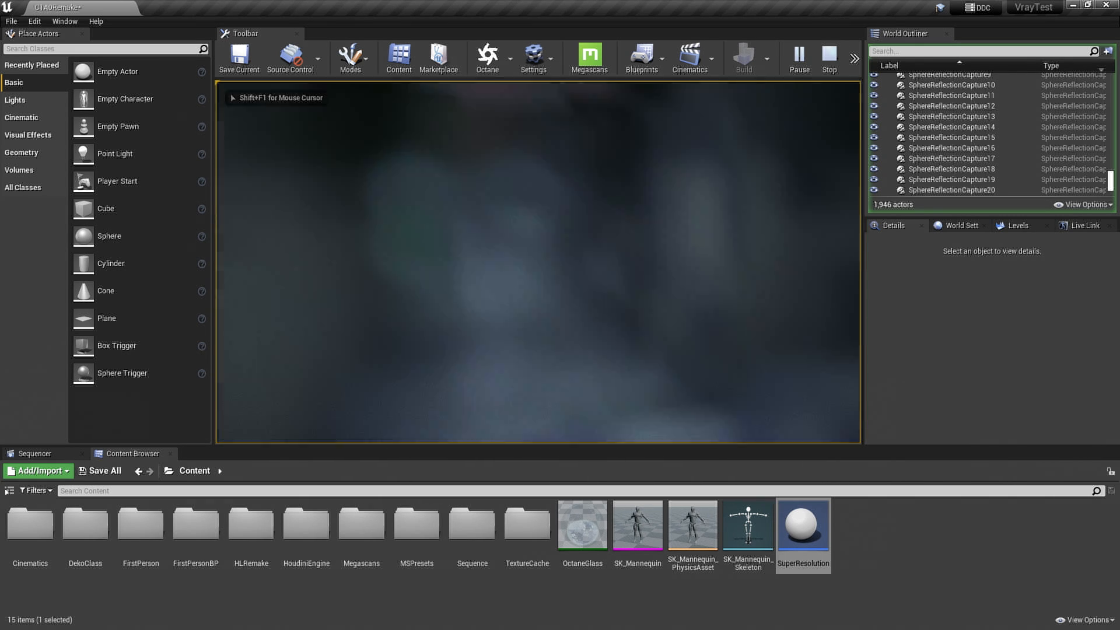
{"action": "key", "text": "Escape"}
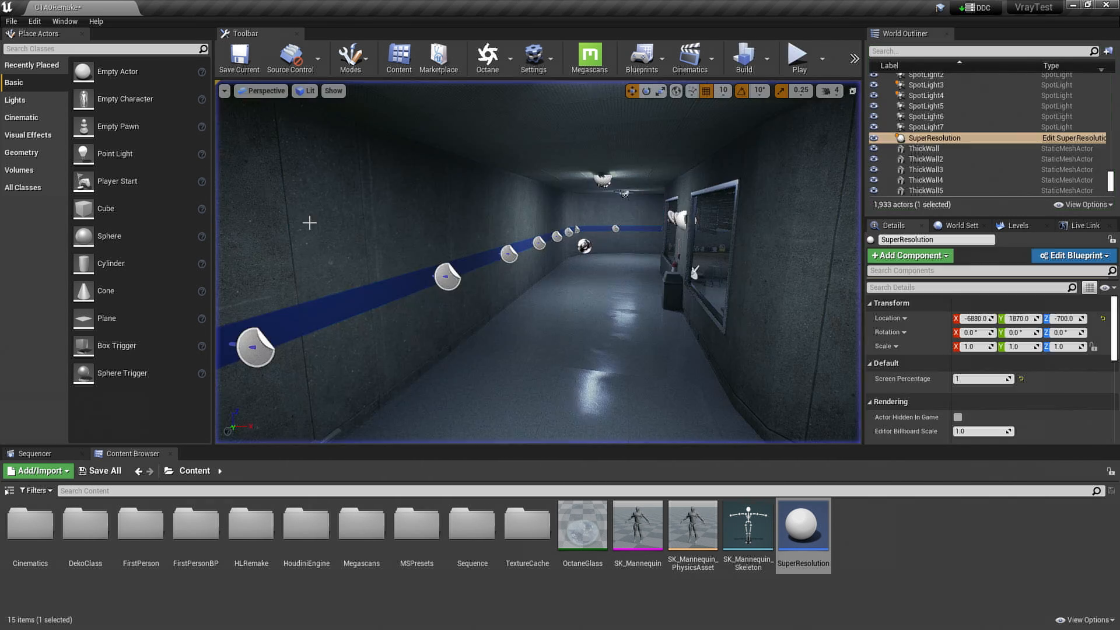
{"action": "right_click_drag", "start_coordinate": [535, 335], "coordinate": [671, 362]}
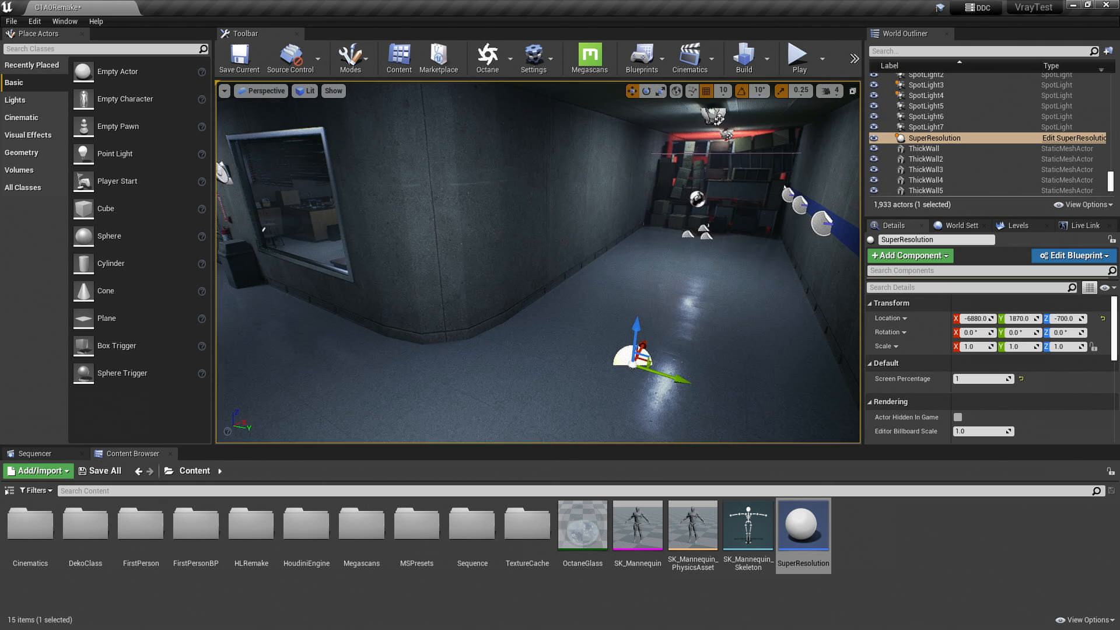
Reopen the SuperResolution blueprint to review its graph, shift the Append node slightly, and save and close it.
{"action": "double_click", "coordinate": [800, 525]}
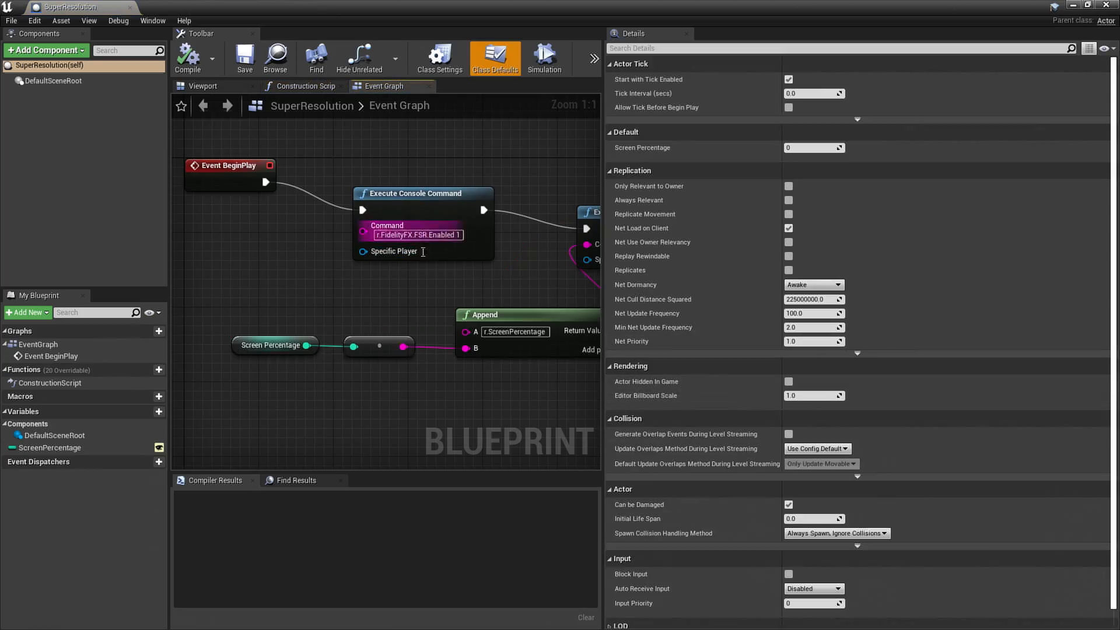
{"action": "right_click_drag", "start_coordinate": [423, 252], "coordinate": [364, 245]}
{"action": "left_click", "coordinate": [428, 312]}
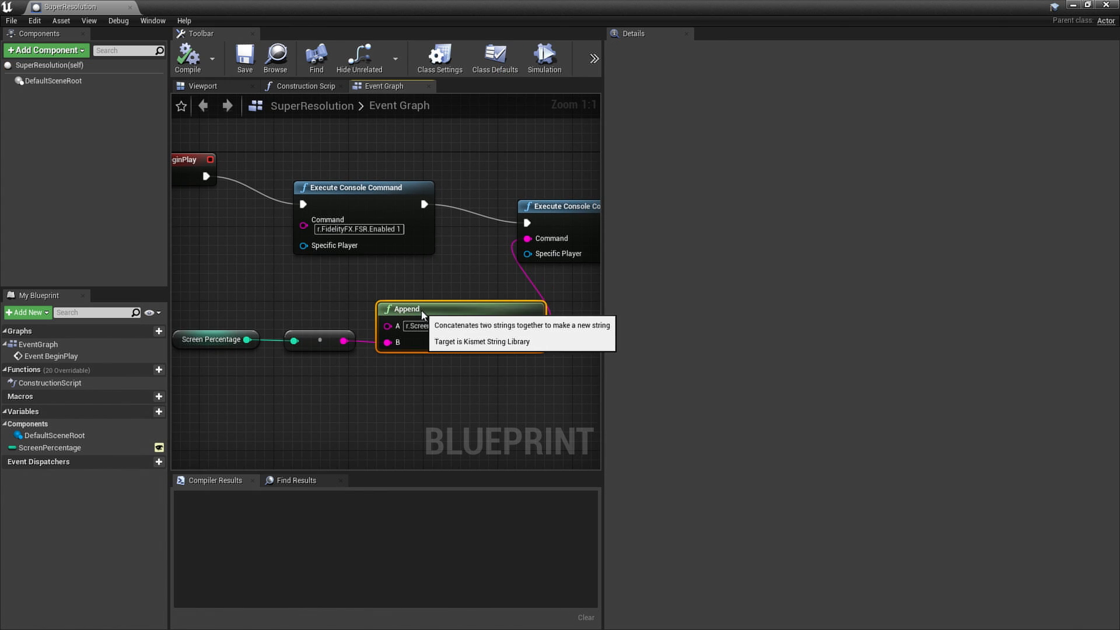
{"action": "left_click", "coordinate": [50, 448]}
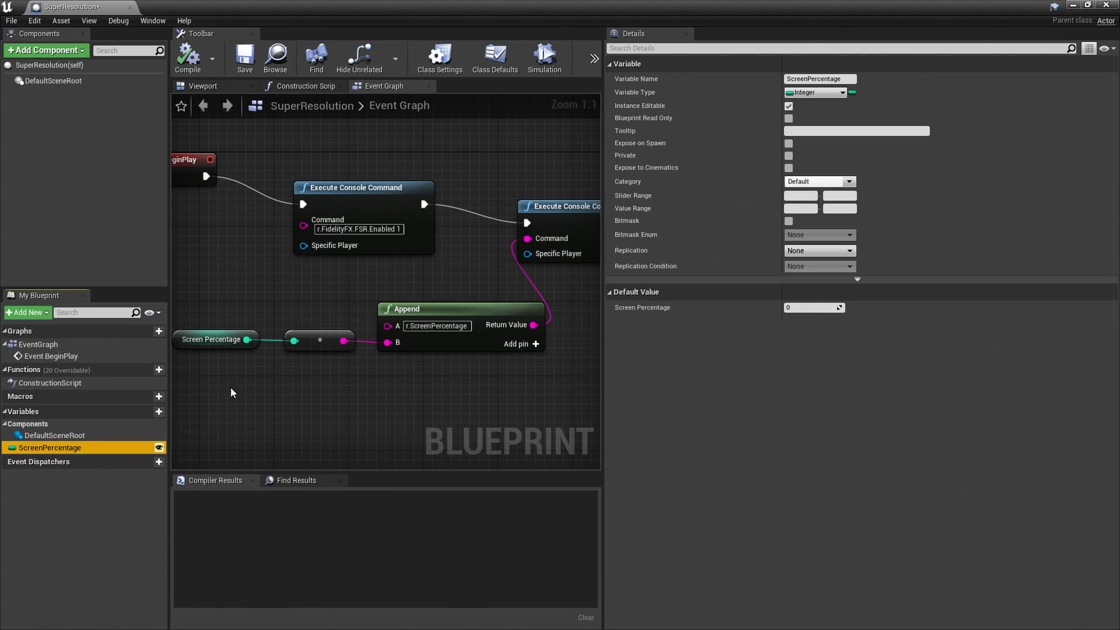
{"action": "mouse_move", "coordinate": [407, 307]}
{"action": "left_mouse_down"}
{"action": "mouse_move", "coordinate": [387, 315]}
{"action": "mouse_move", "coordinate": [400, 316]}
{"action": "left_mouse_up"}
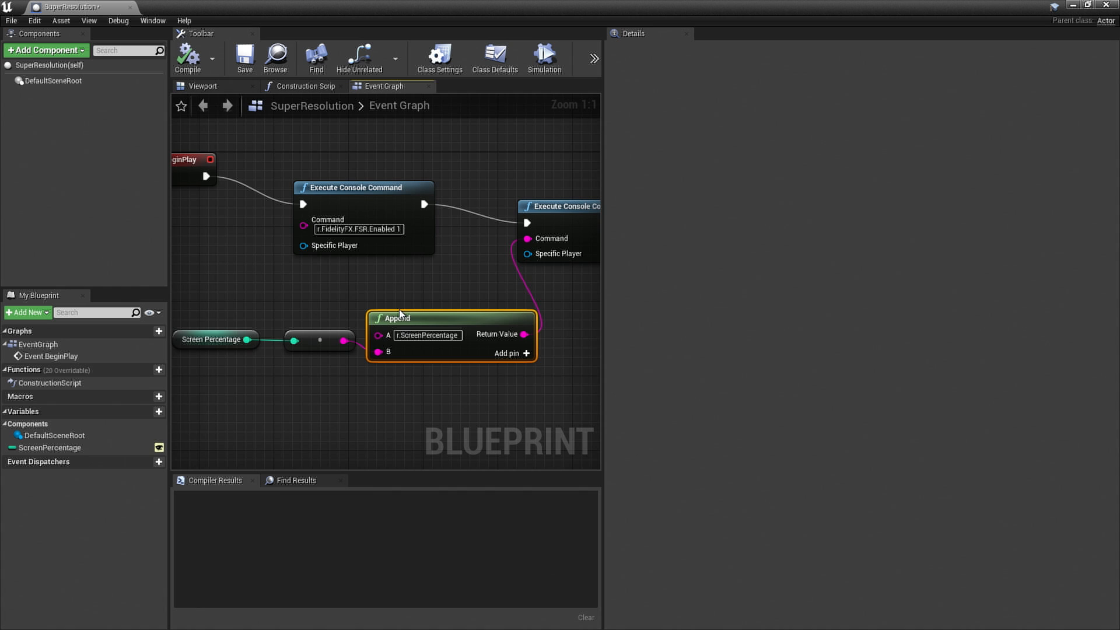
{"action": "right_click_drag", "start_coordinate": [429, 296], "coordinate": [341, 299]}
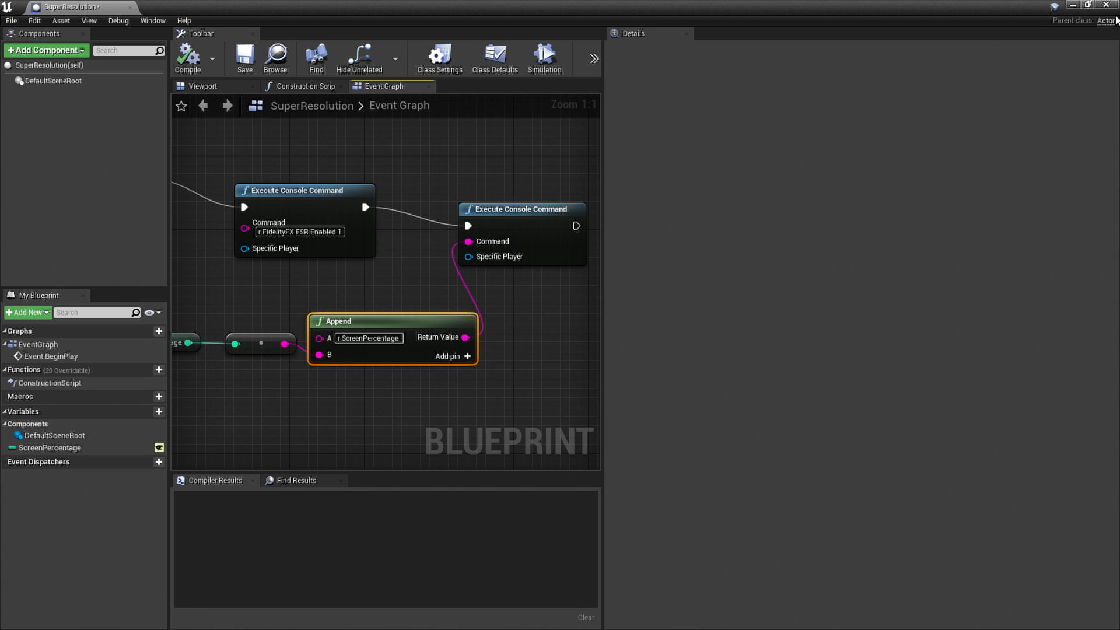
{"action": "left_click", "coordinate": [248, 55]}
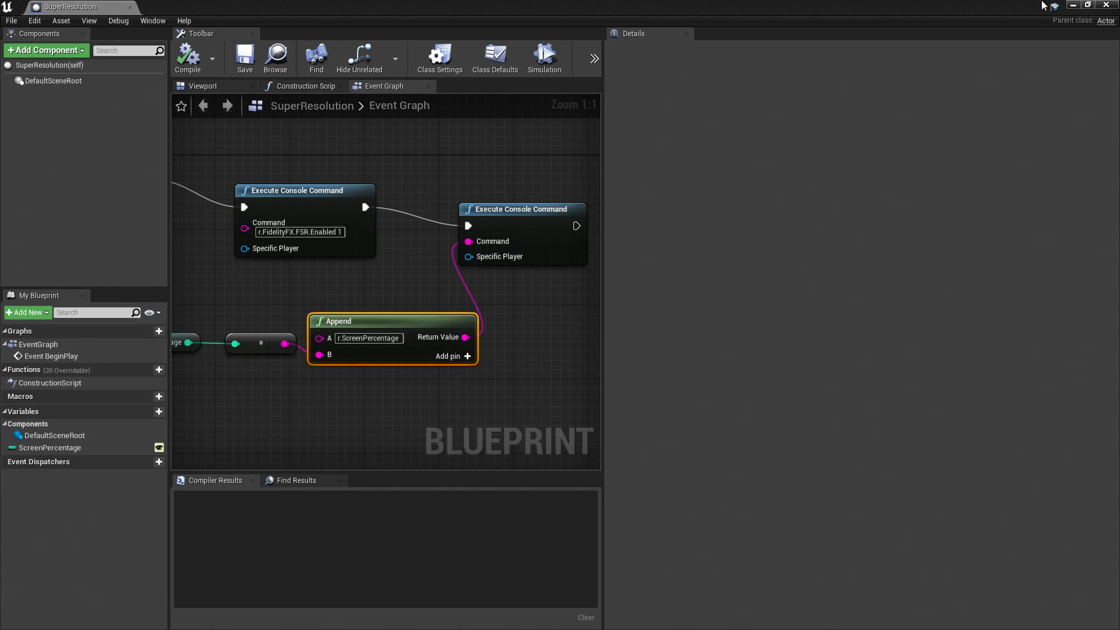
{"action": "left_click", "coordinate": [1106, 4]}
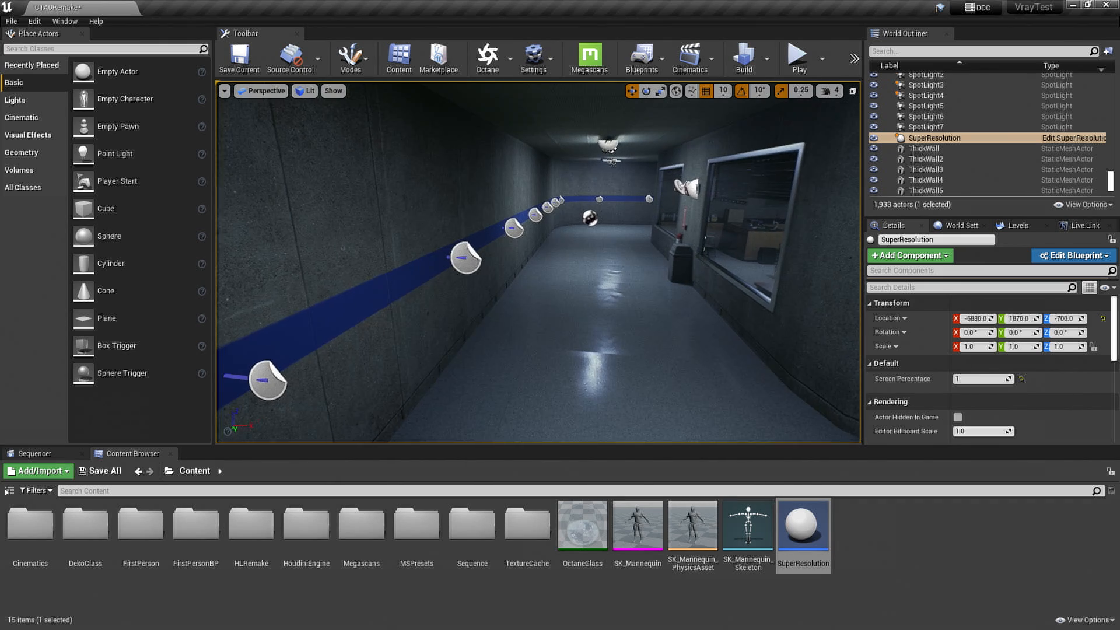
Play-test the level from the corridor corner near the lab windows and stop the session.
{"action": "key", "text": "w"}
{"action": "right_click_drag", "start_coordinate": [694, 143], "coordinate": [799, 143]}
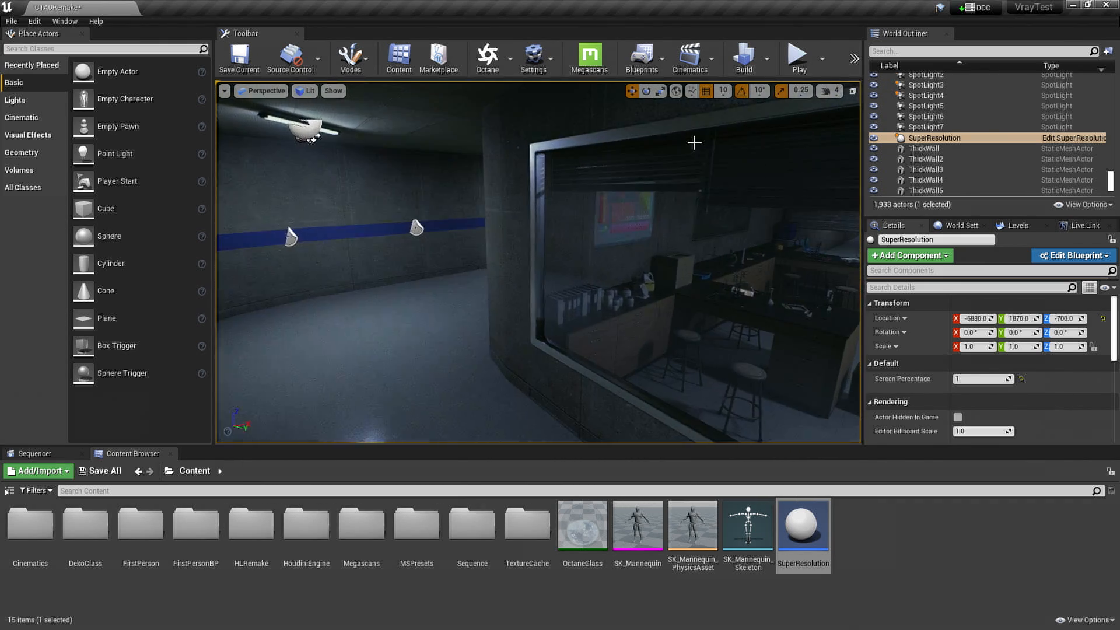
{"action": "right_click_drag", "start_coordinate": [612, 159], "coordinate": [639, 160]}
{"action": "key", "text": "w"}
{"action": "key", "text": "w"}
{"action": "key", "text": "w"}
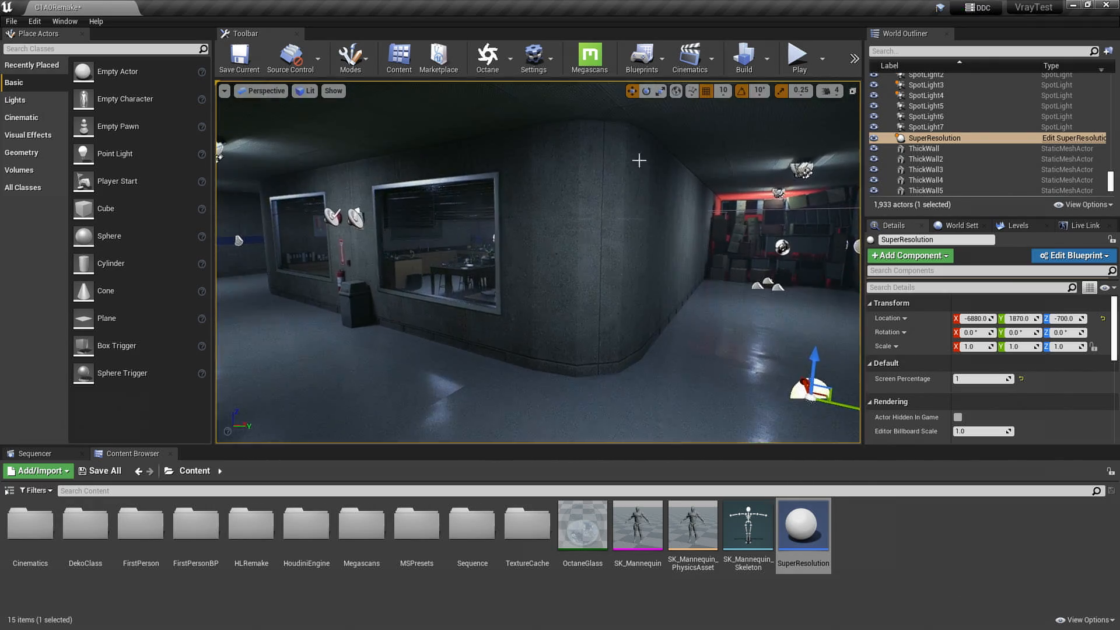
{"action": "left_click", "coordinate": [809, 63]}
{"action": "key", "text": "Escape"}
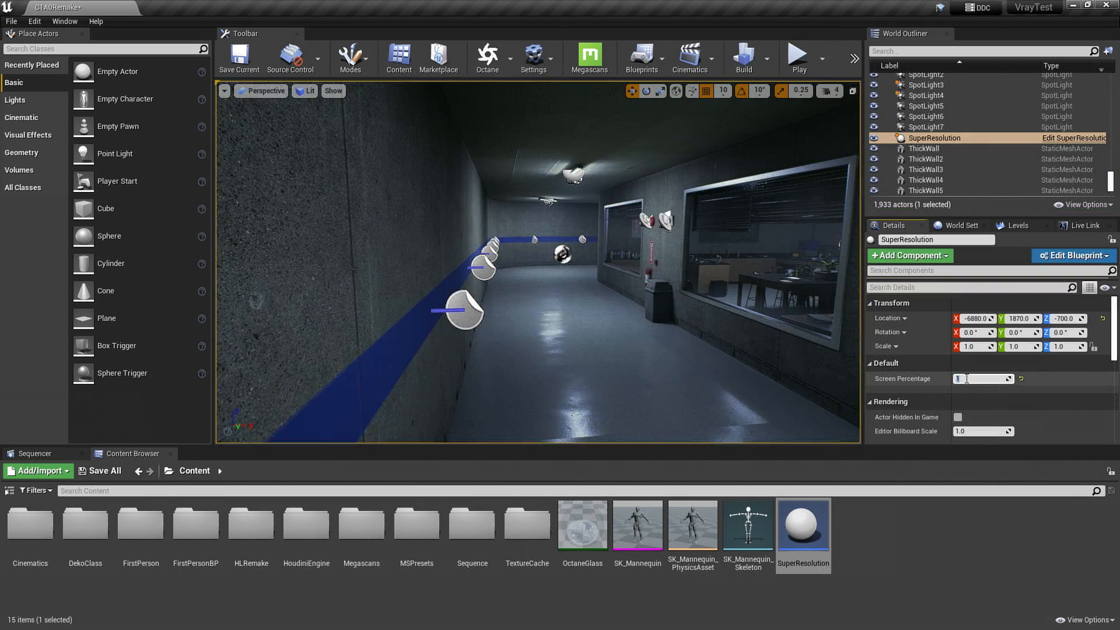
Run the level and walk through the corridors to examine the image quality at the actor's current Screen Percentage.
{"action": "left_click", "coordinate": [798, 59]}
{"action": "key", "text": "w"}
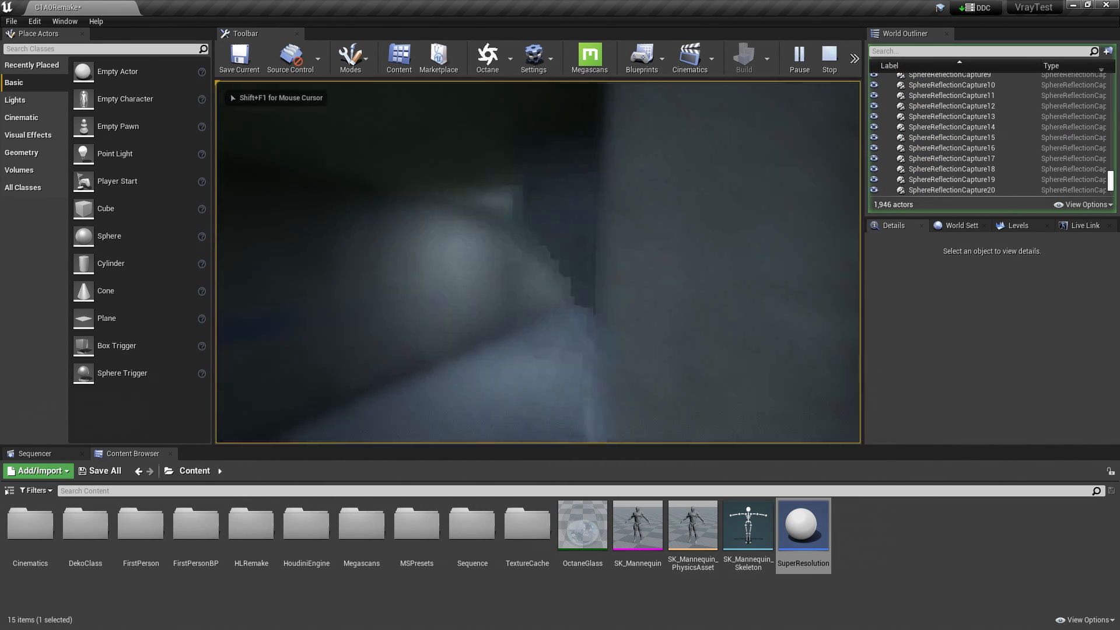
{"action": "key", "text": "w"}
{"action": "key", "text": "w"}
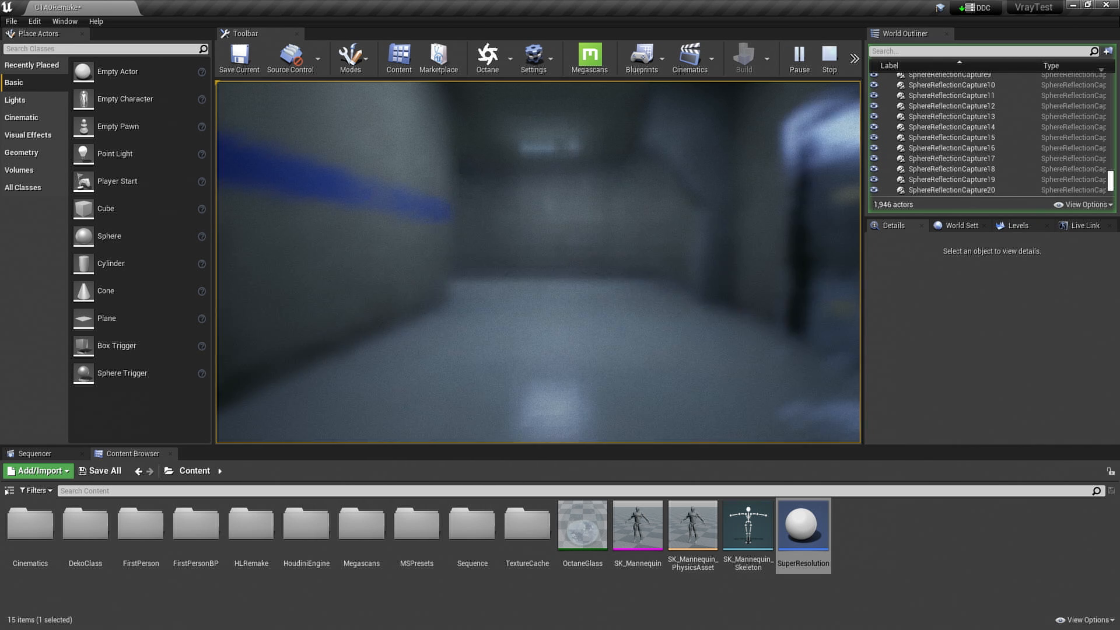
{"action": "key", "text": "w"}
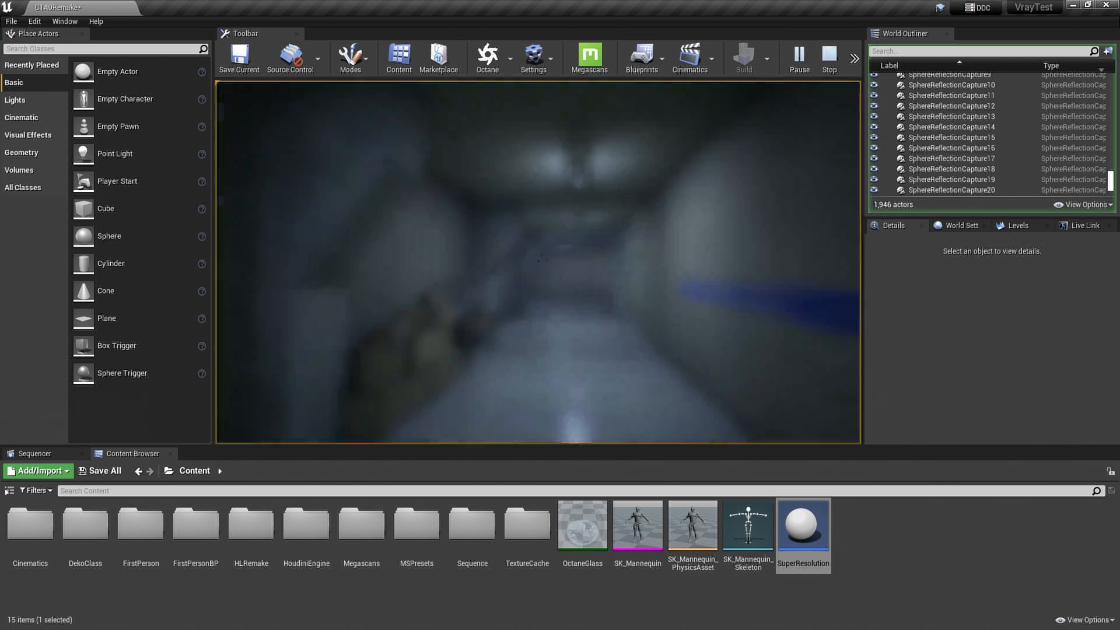
{"action": "key", "text": "w"}
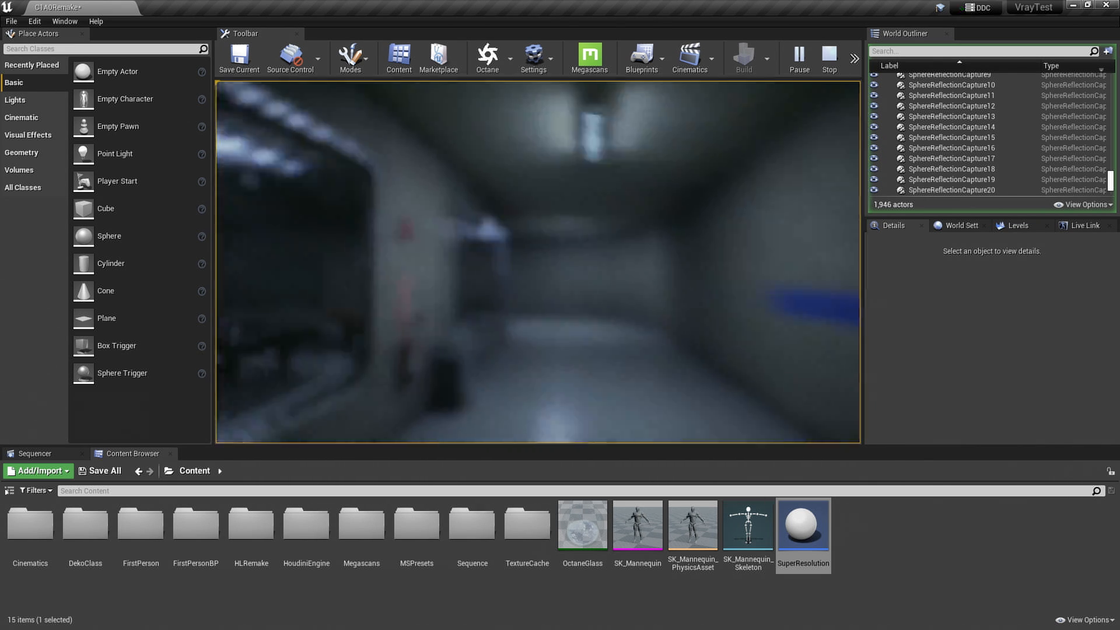